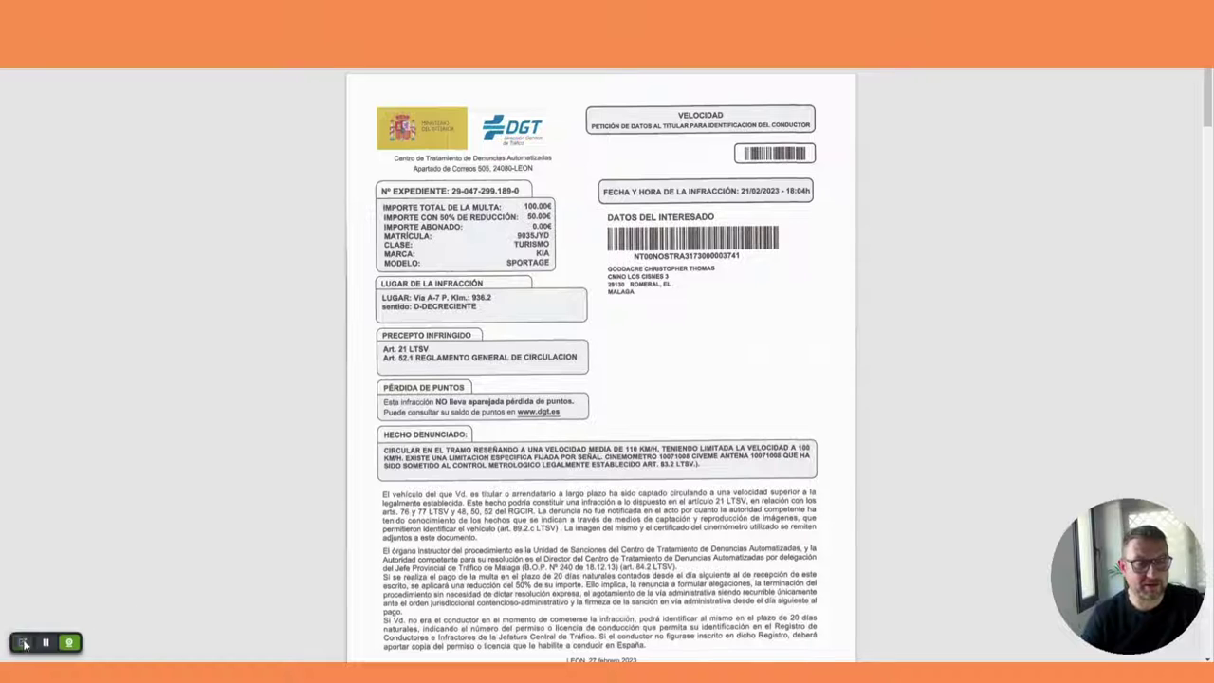
Step: Point a yellow annotation arrow at the notice's location, date, case number and 50.00€ reduced amount
left_click(68, 642)
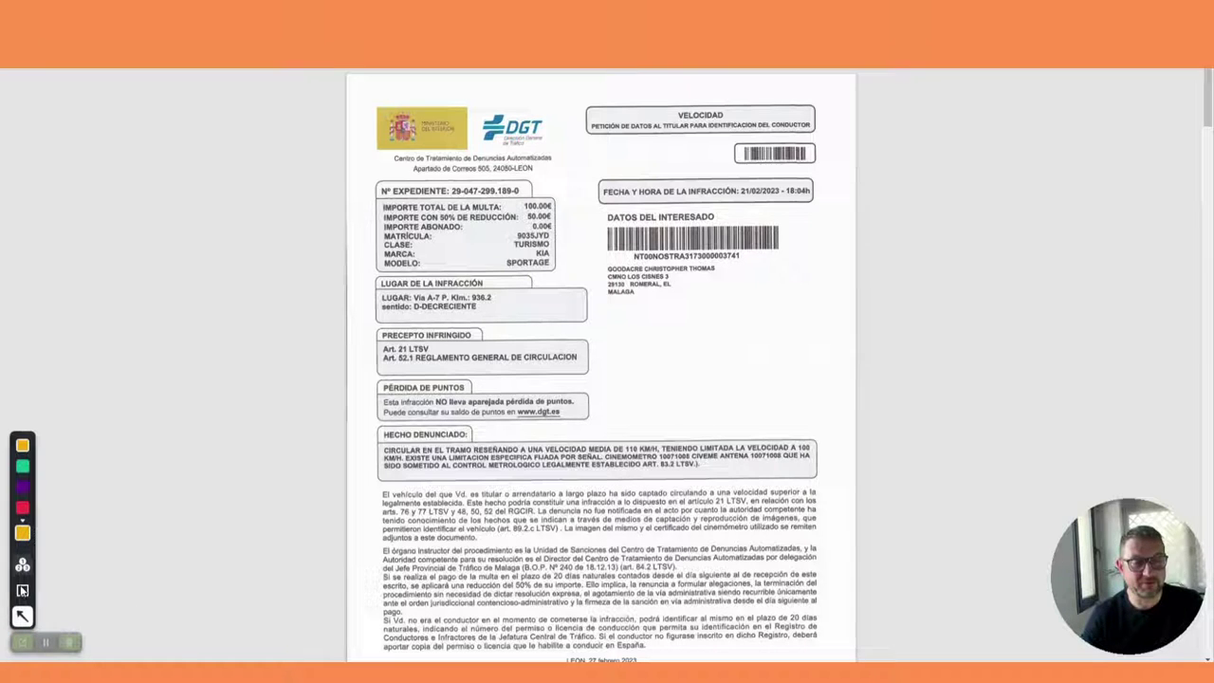
left_click(22, 617)
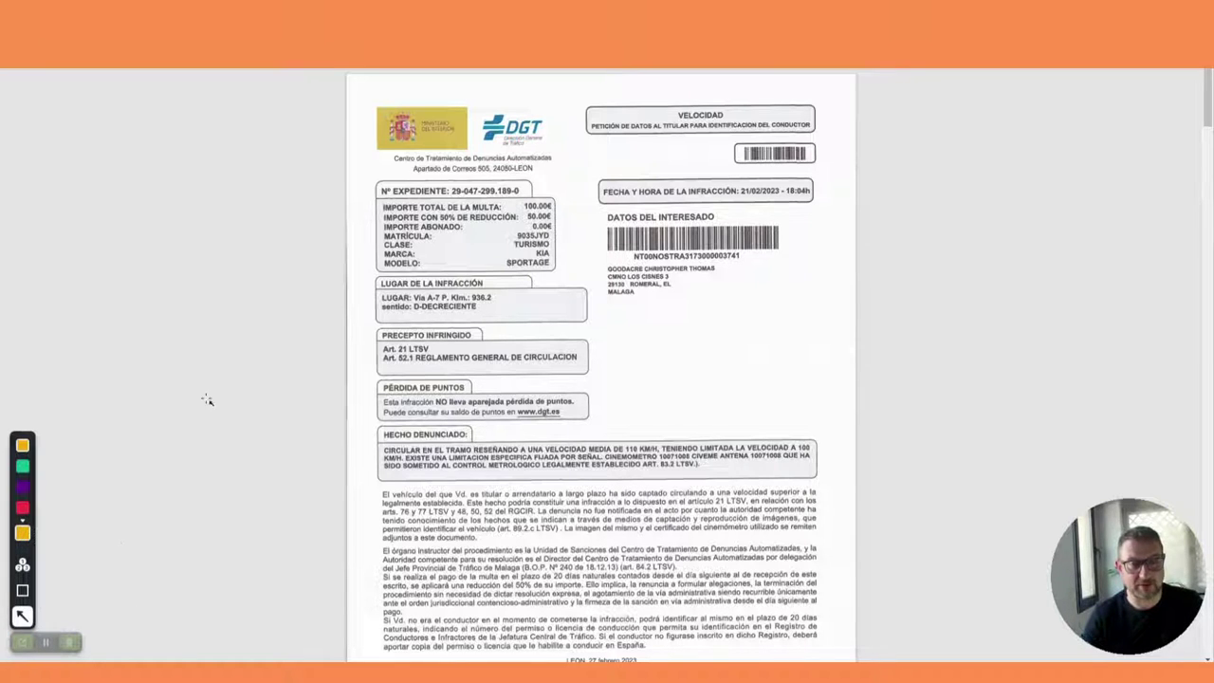
mouse_move(190, 426)
left_mouse_down()
mouse_move(563, 231)
mouse_move(536, 184)
mouse_move(433, 203)
mouse_move(474, 277)
mouse_move(445, 232)
mouse_move(446, 203)
mouse_move(426, 227)
mouse_move(446, 287)
left_mouse_up()
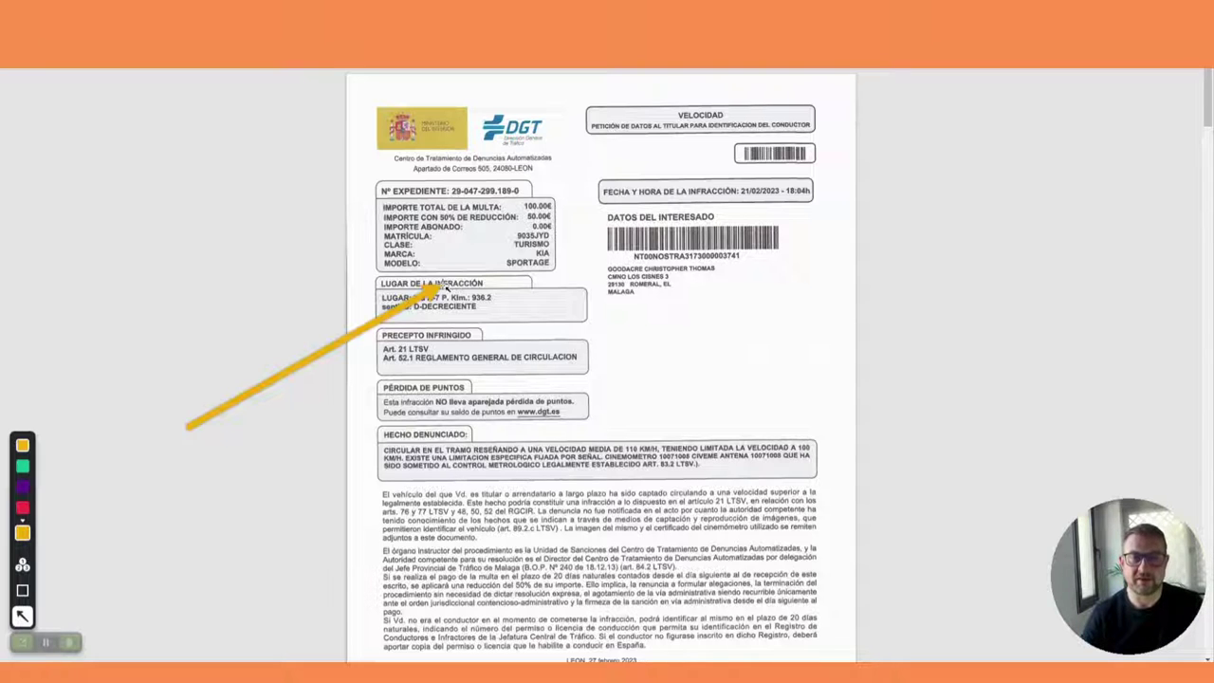
left_click_drag(445, 287, 607, 196)
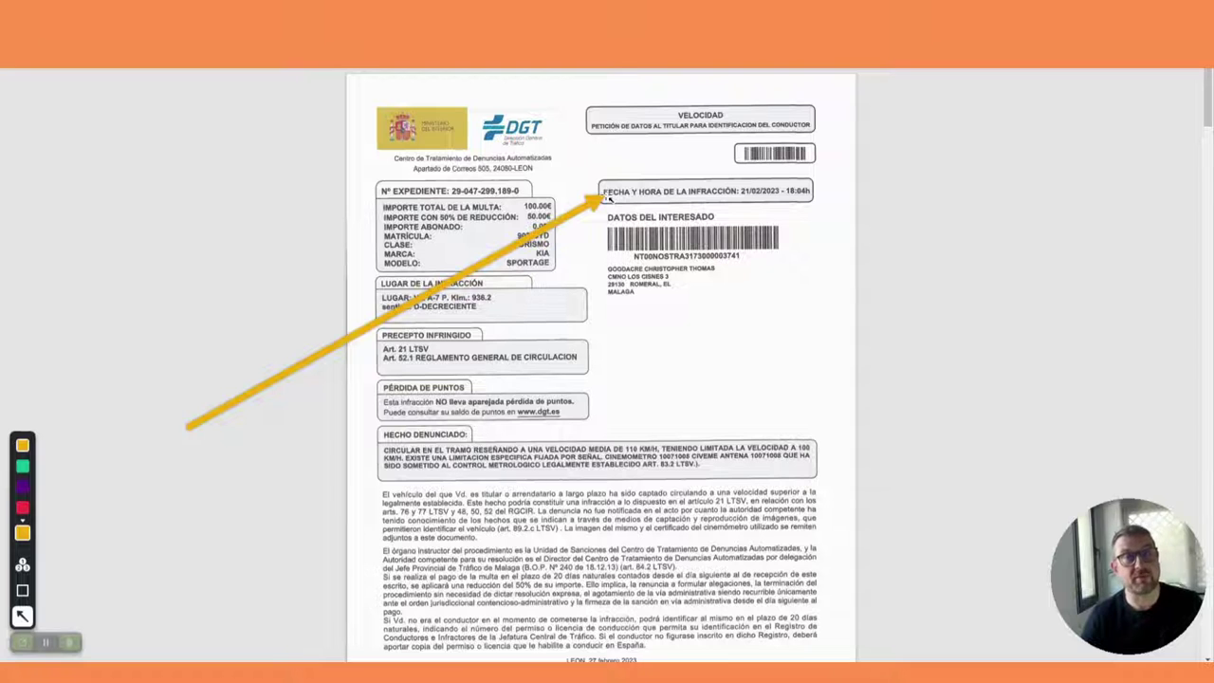
mouse_move(607, 197)
left_mouse_down()
mouse_move(787, 198)
mouse_move(673, 203)
mouse_move(588, 237)
mouse_move(610, 176)
mouse_move(673, 115)
mouse_move(410, 232)
mouse_move(385, 213)
mouse_move(412, 200)
left_mouse_up()
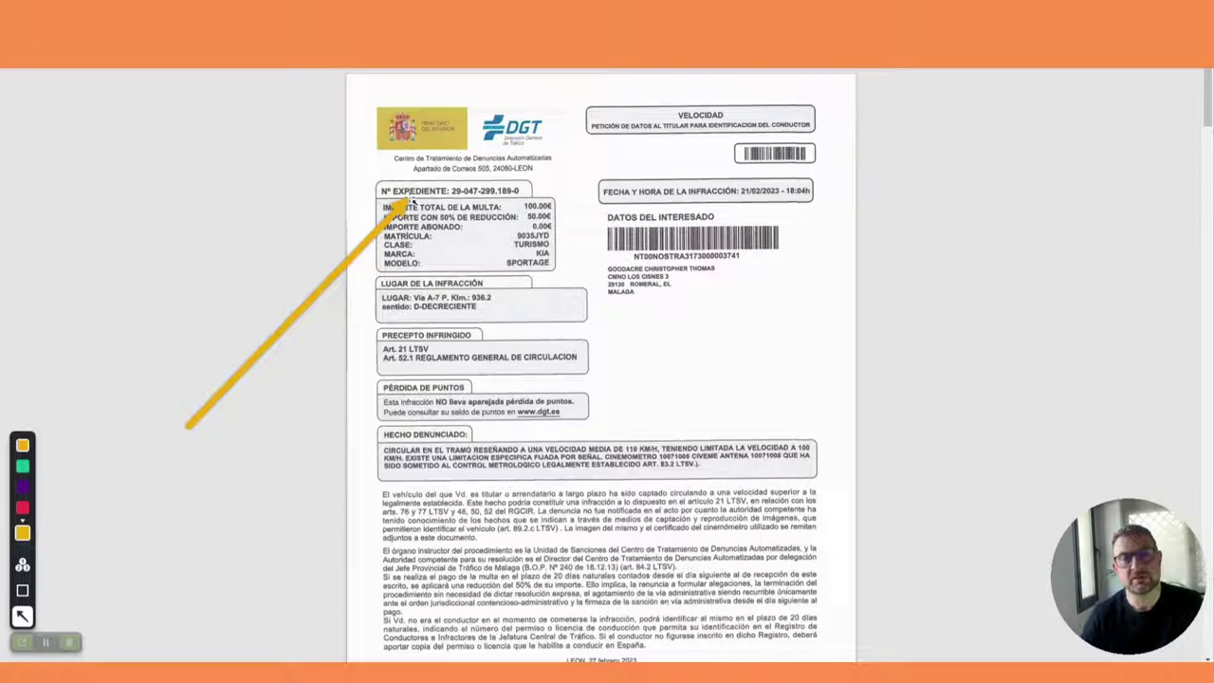
left_click_drag(414, 201, 528, 224)
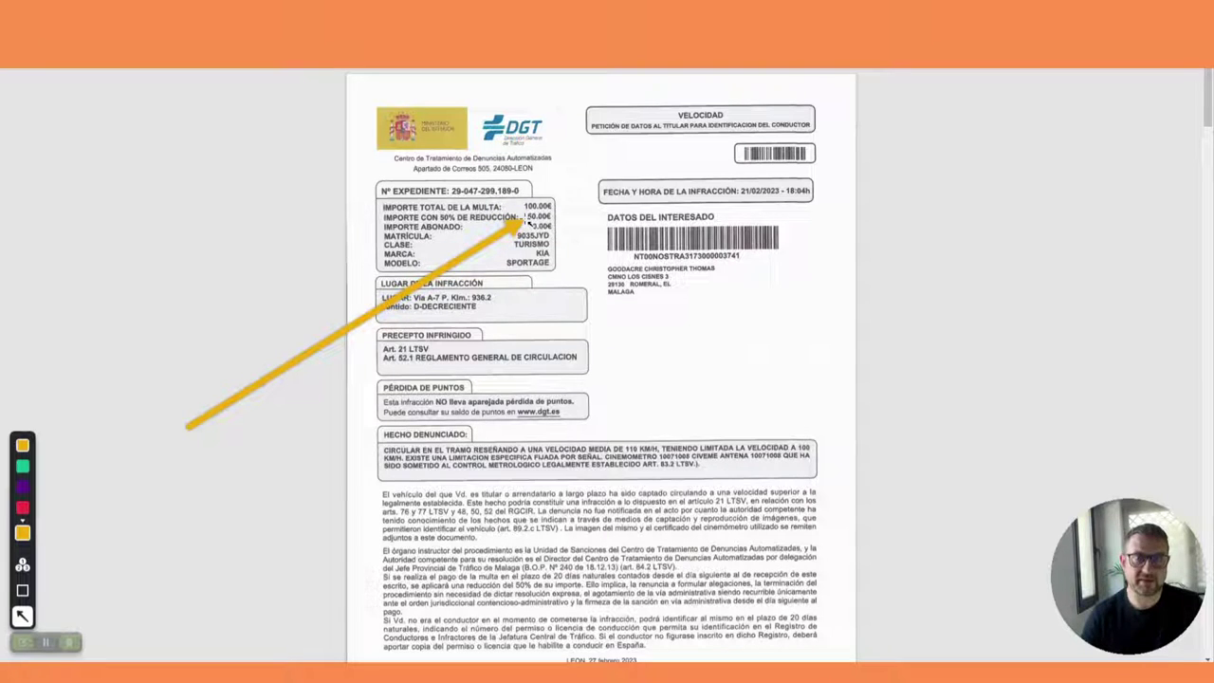
Step: Move the arrow to the vehicle model and the PÉRDIDA DE PUNTOS notice, then remove it
left_click_drag(528, 223, 380, 314)
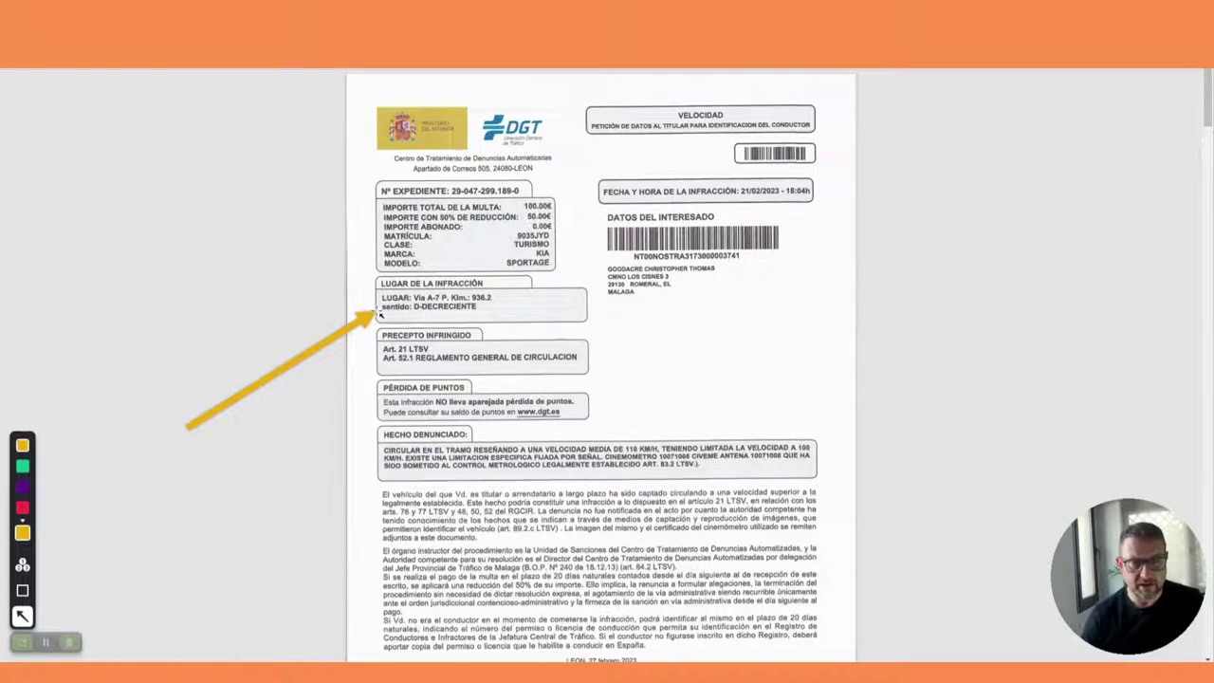
mouse_move(379, 317)
left_mouse_down()
mouse_move(406, 409)
mouse_move(441, 402)
mouse_move(424, 406)
left_mouse_up()
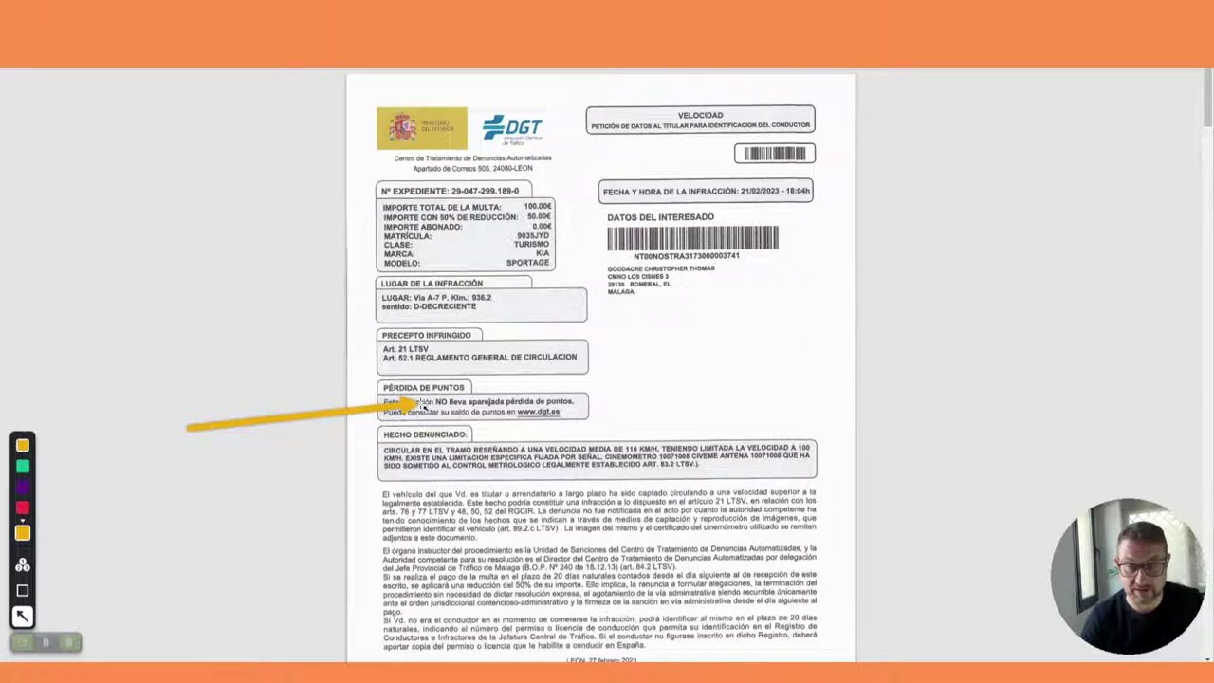
left_click_drag(424, 406, 183, 429)
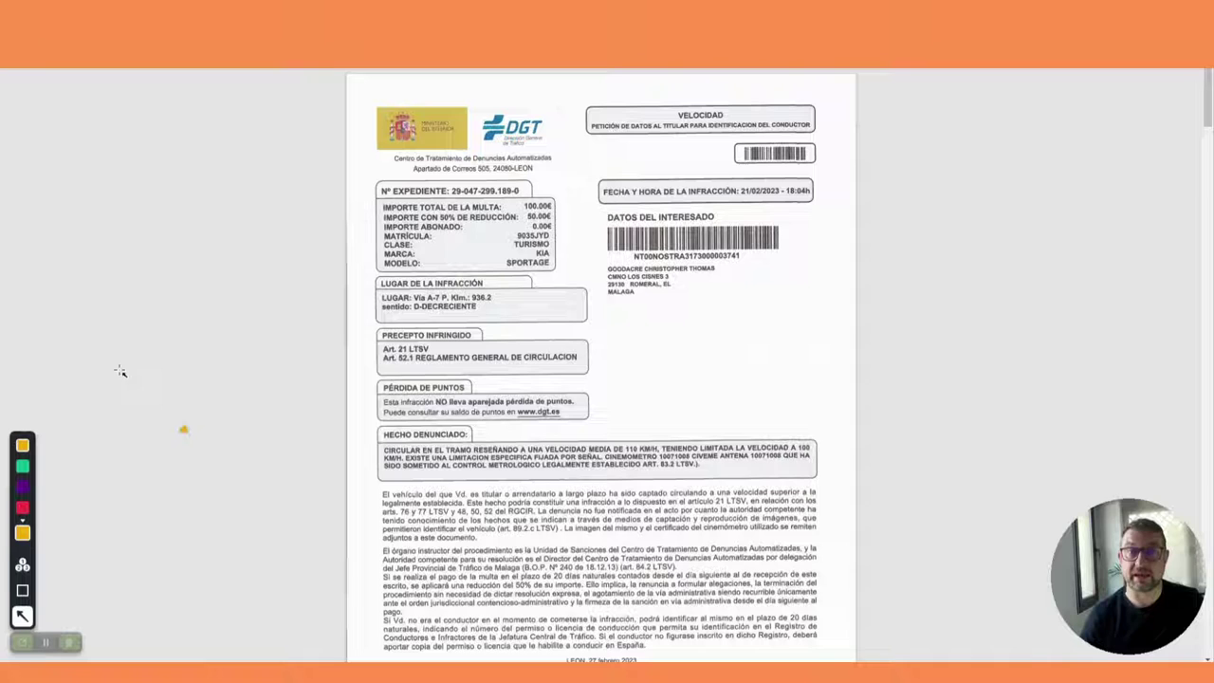
left_click(23, 615)
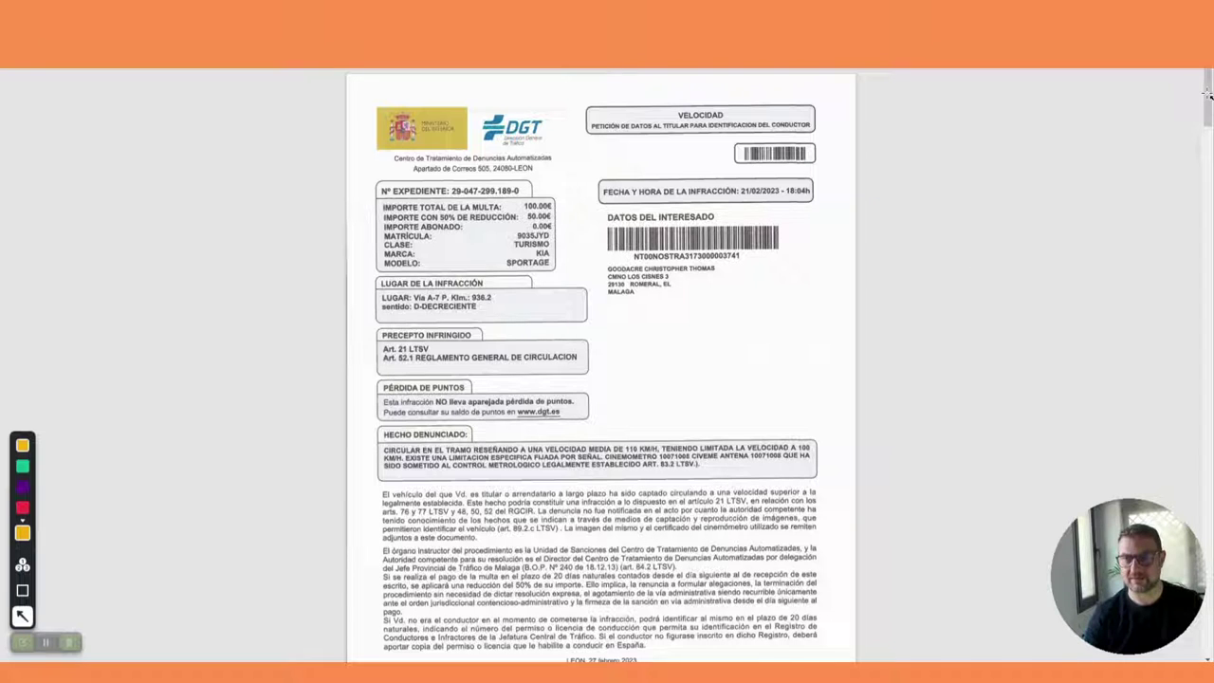
Step: Scroll to the speed-camera photos and point a yellow arrow at the car and its plate
left_click(22, 642)
scroll(718, 305, "down", 15)
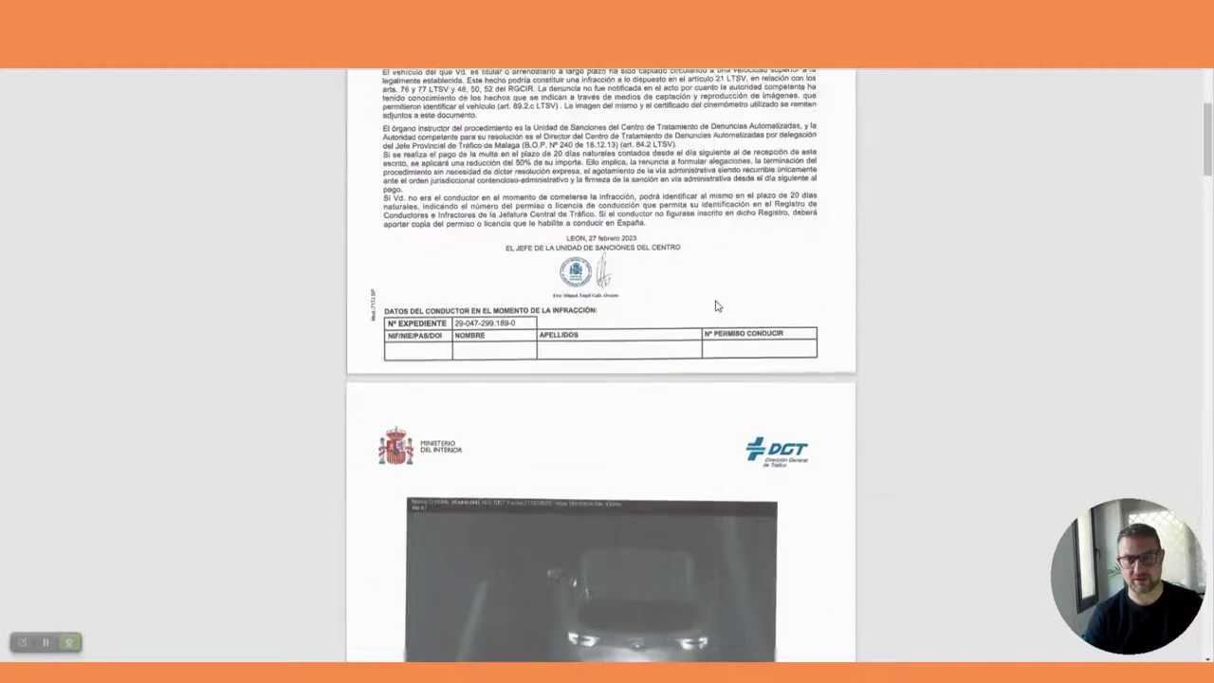
scroll(716, 305, "down", 1)
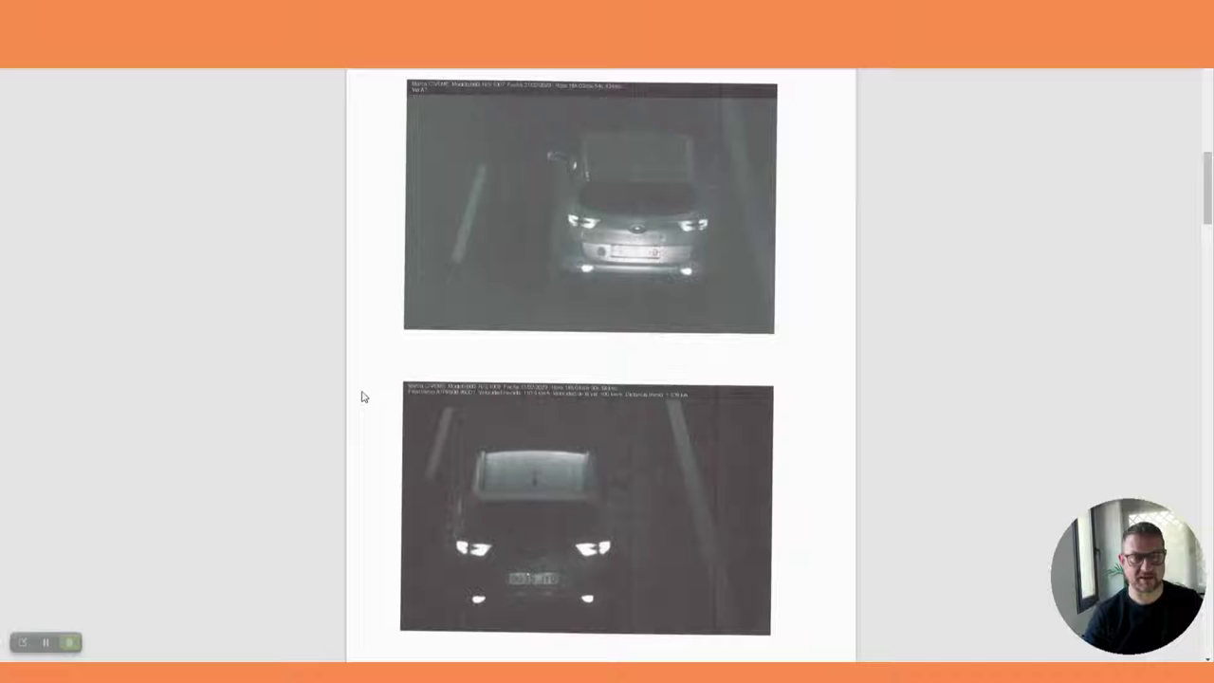
left_click(21, 642)
left_click(26, 539)
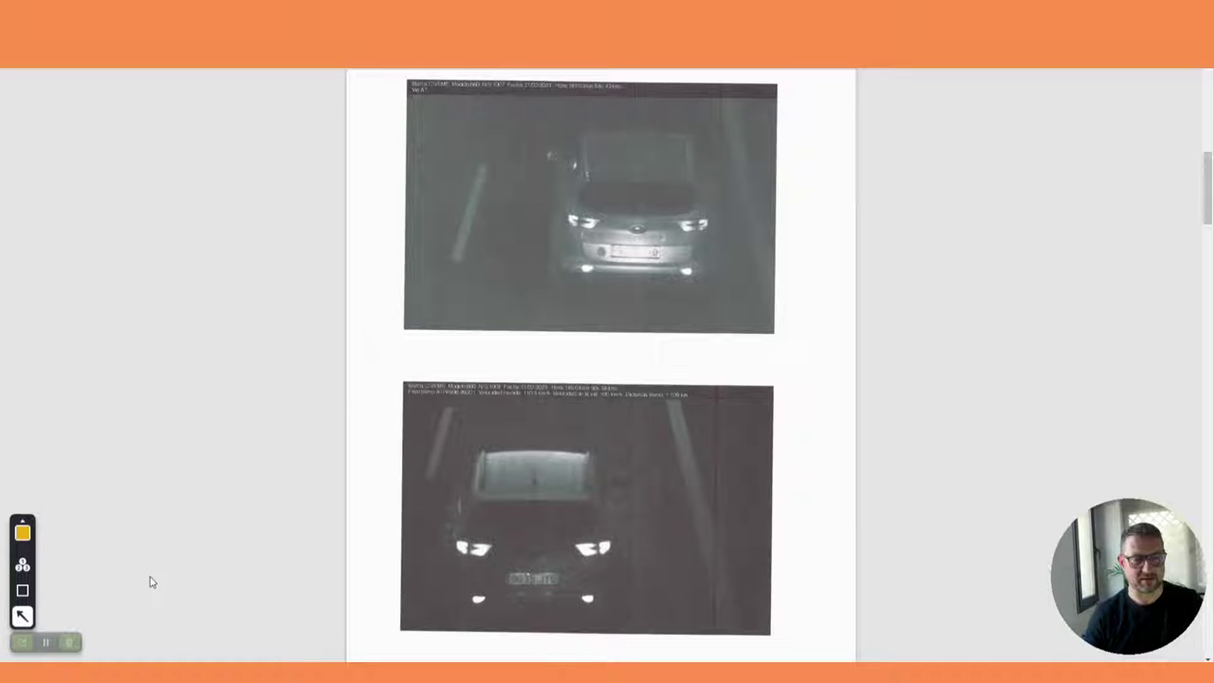
left_click(26, 531)
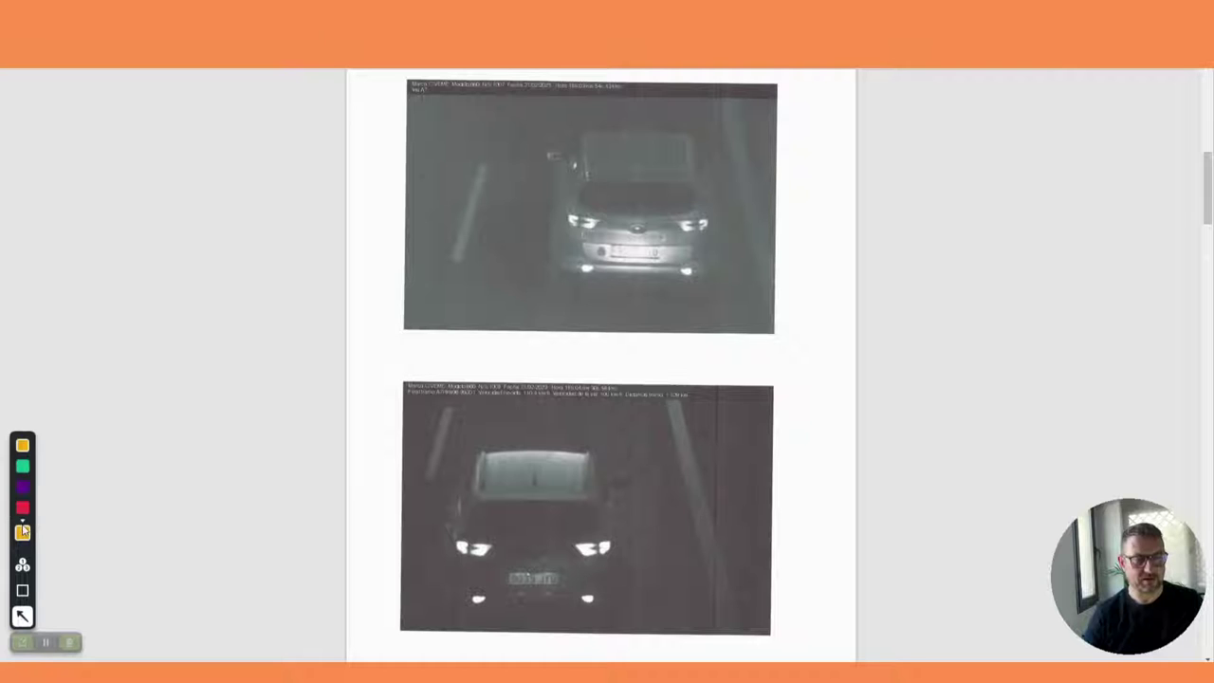
left_click(25, 539)
left_click_drag(49, 531, 479, 301)
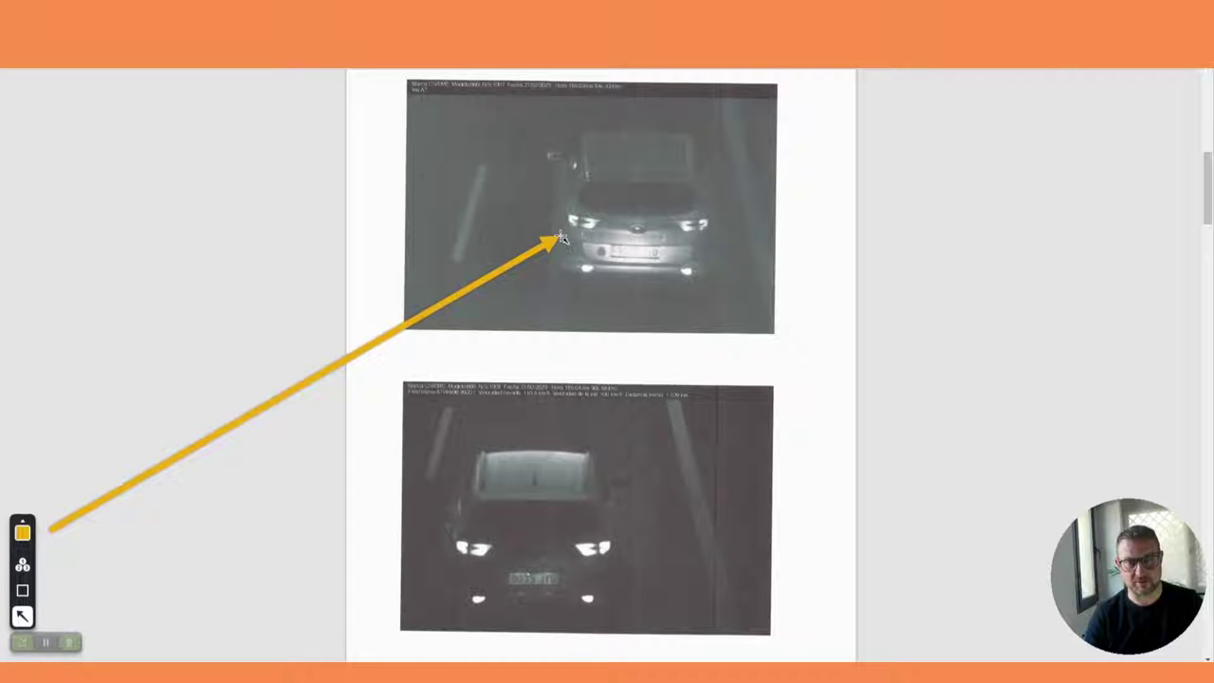
mouse_move(561, 237)
left_mouse_down()
mouse_move(632, 559)
mouse_move(675, 567)
mouse_move(664, 281)
mouse_move(643, 244)
mouse_move(488, 243)
mouse_move(531, 239)
mouse_move(591, 537)
mouse_move(55, 516)
left_mouse_up()
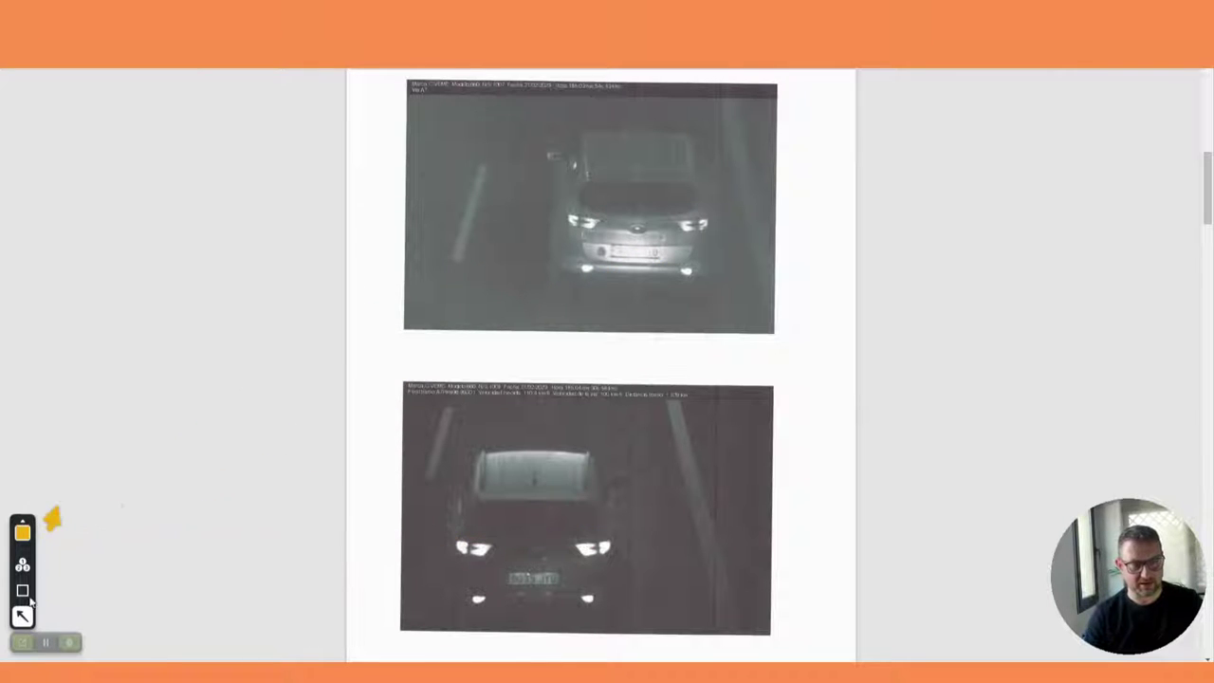
Step: Scroll down to the notice's last page with the 100.00€ payment information
scroll(565, 353, "down", 2)
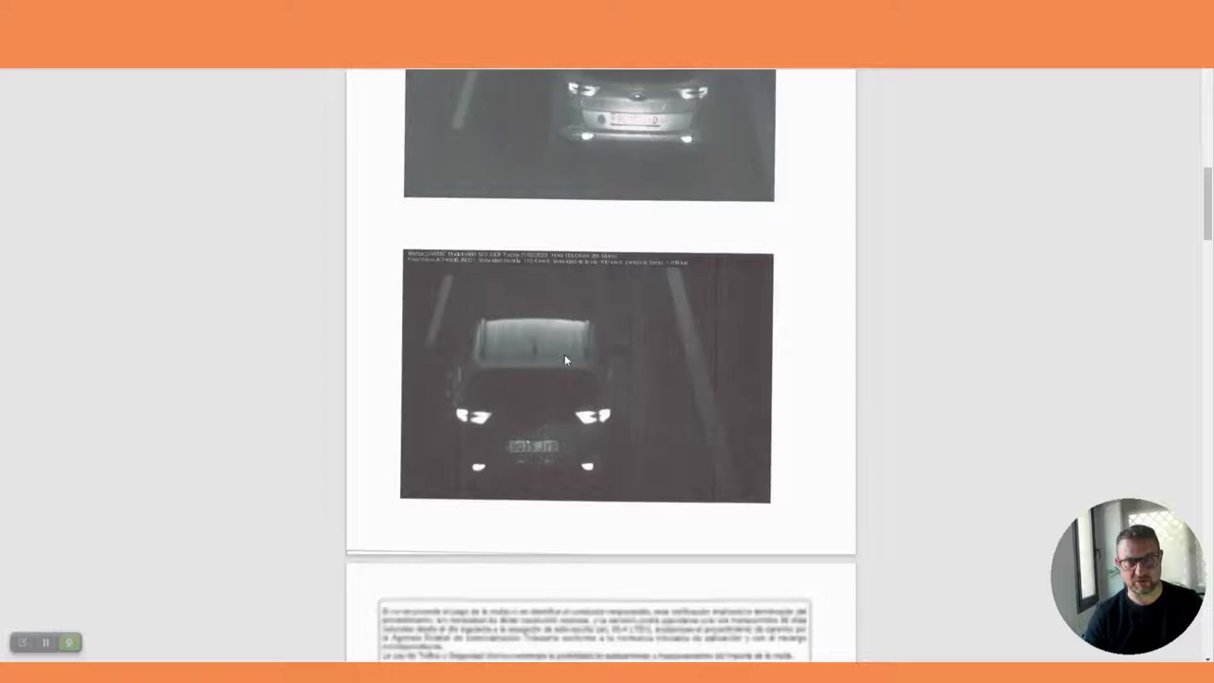
scroll(564, 359, "up", 3)
scroll(564, 359, "down", 2)
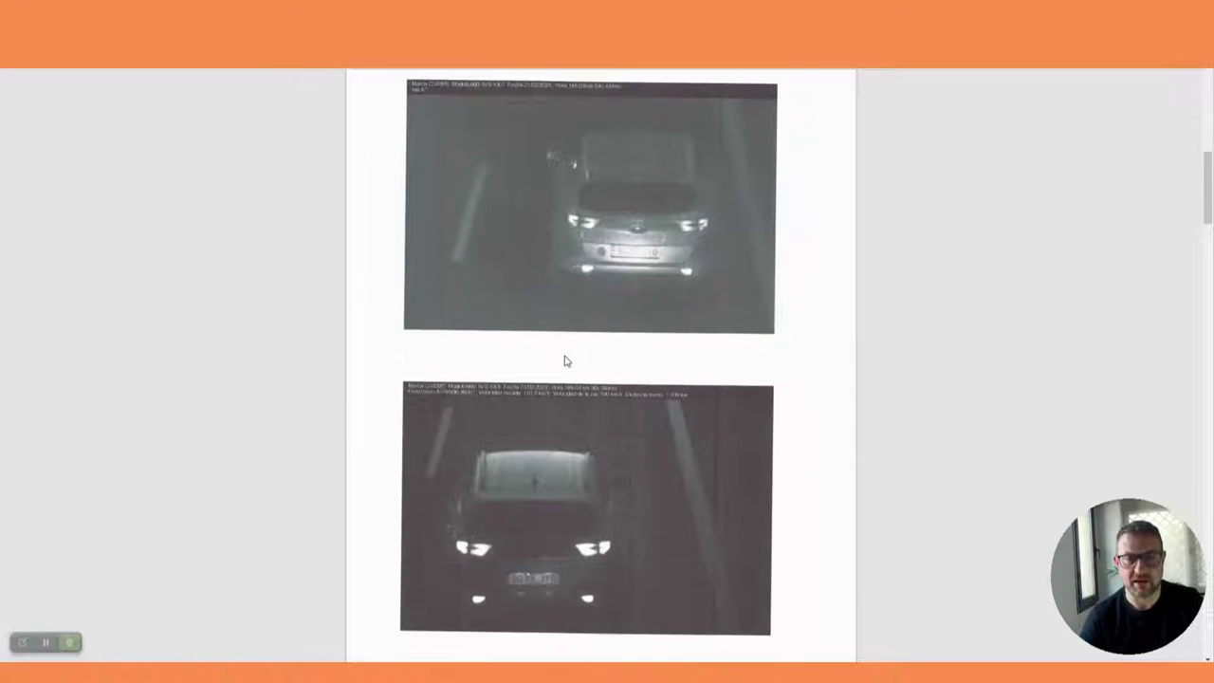
scroll(564, 360, "down", 8)
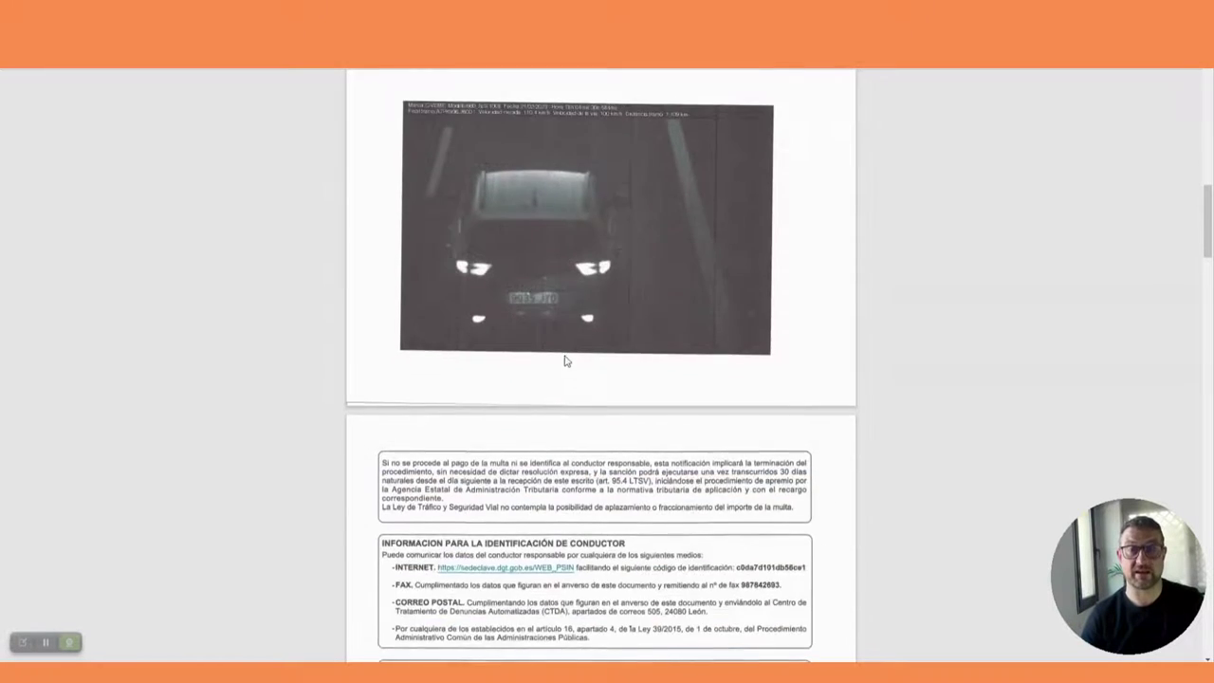
scroll(564, 360, "down", 1)
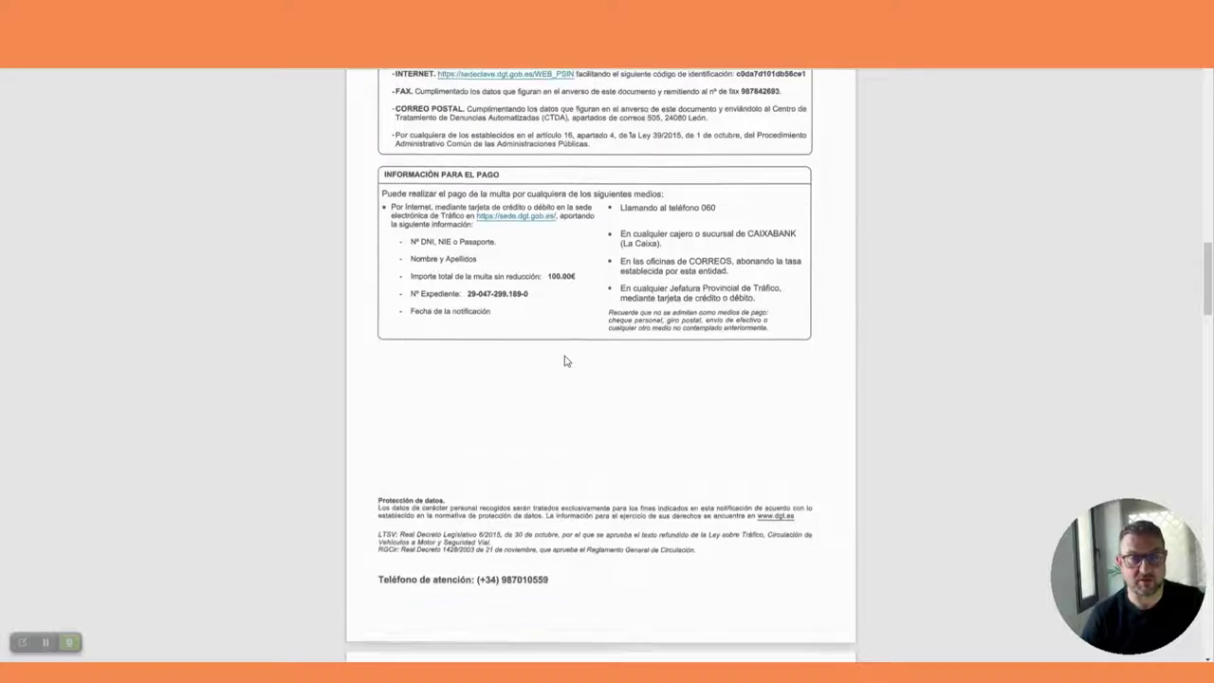
scroll(565, 360, "up", 4)
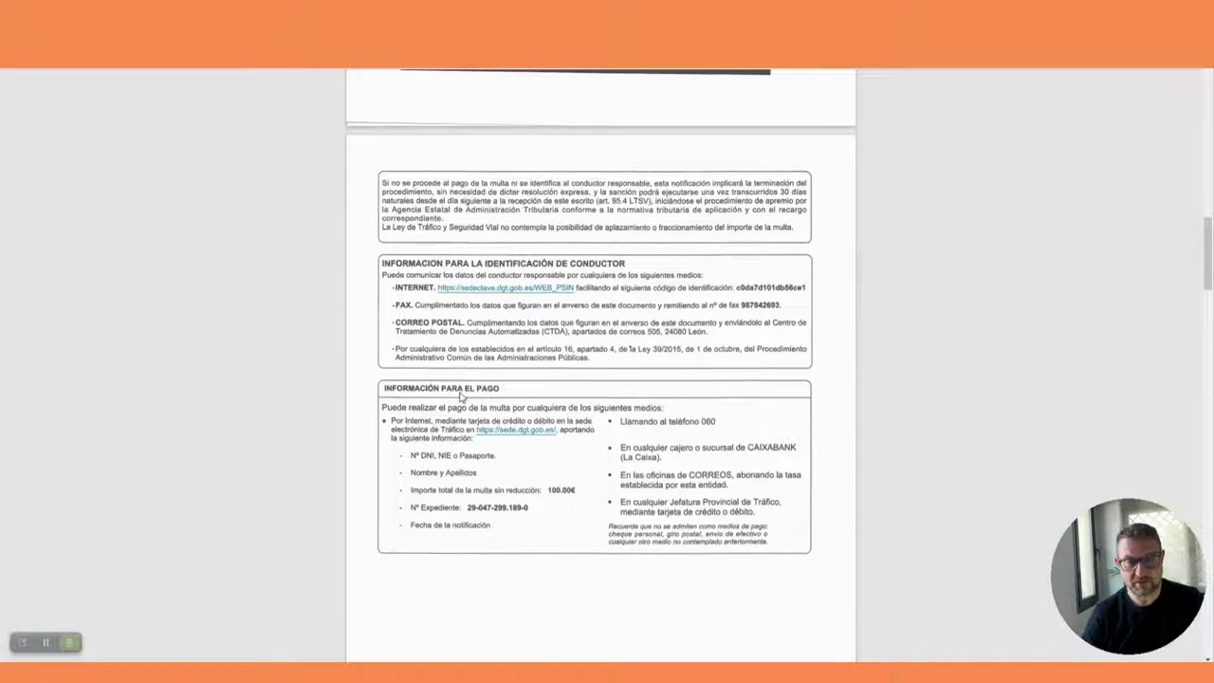
Step: Trace the payment box with an orange arrow: required details, sede.dgt.gob.es link, 060 phone option
left_click(22, 642)
left_click(22, 535)
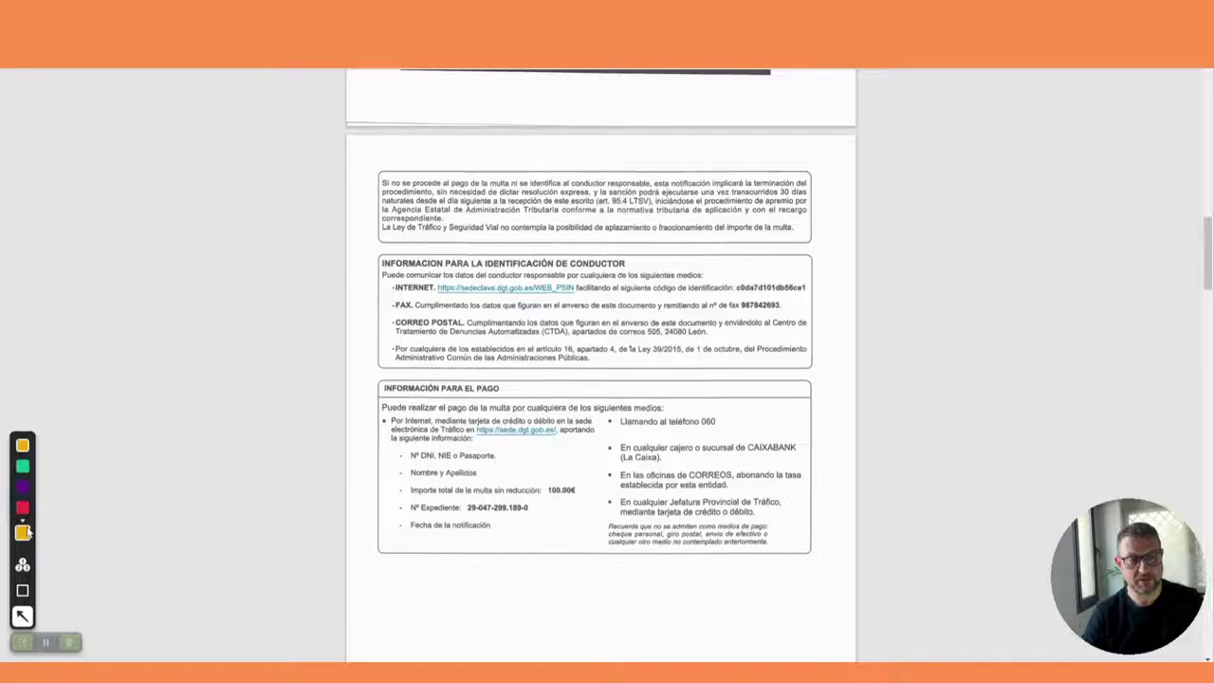
mouse_move(87, 534)
left_mouse_down()
mouse_move(318, 454)
mouse_move(461, 298)
mouse_move(456, 336)
mouse_move(453, 284)
mouse_move(527, 267)
mouse_move(557, 275)
mouse_move(370, 292)
mouse_move(378, 282)
mouse_move(389, 280)
mouse_move(390, 363)
mouse_move(398, 276)
mouse_move(398, 359)
left_mouse_up()
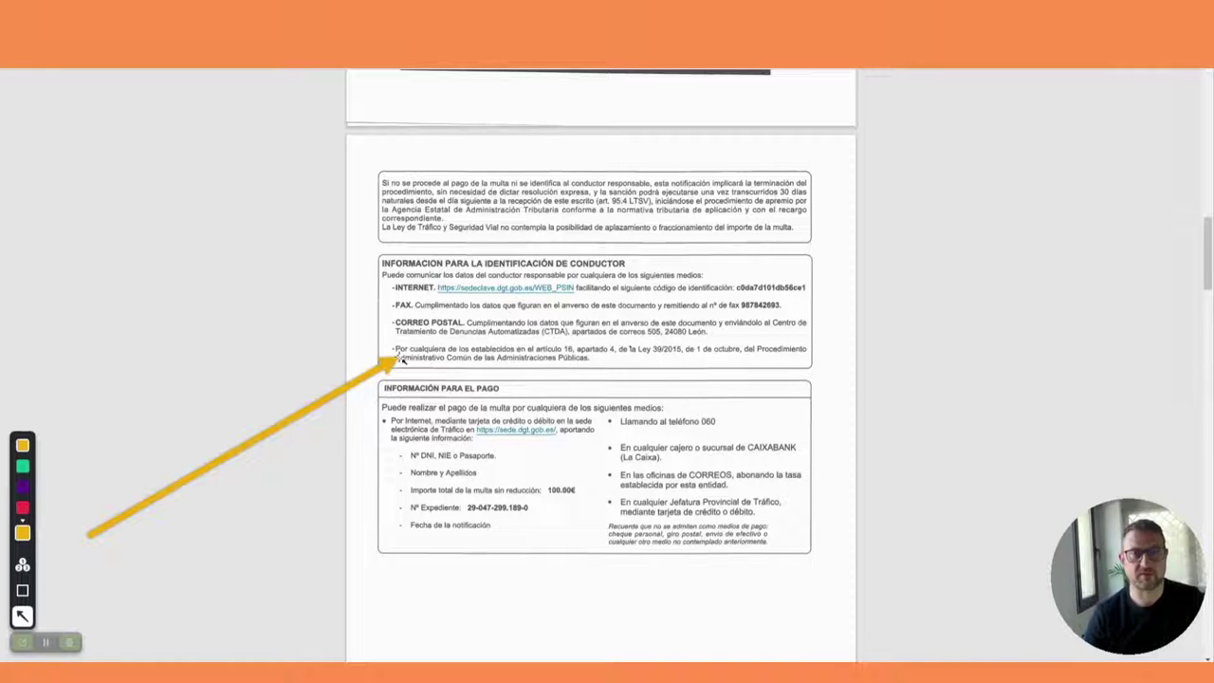
mouse_move(401, 359)
left_mouse_down()
mouse_move(372, 359)
mouse_move(255, 424)
mouse_move(291, 452)
mouse_move(385, 396)
left_mouse_up()
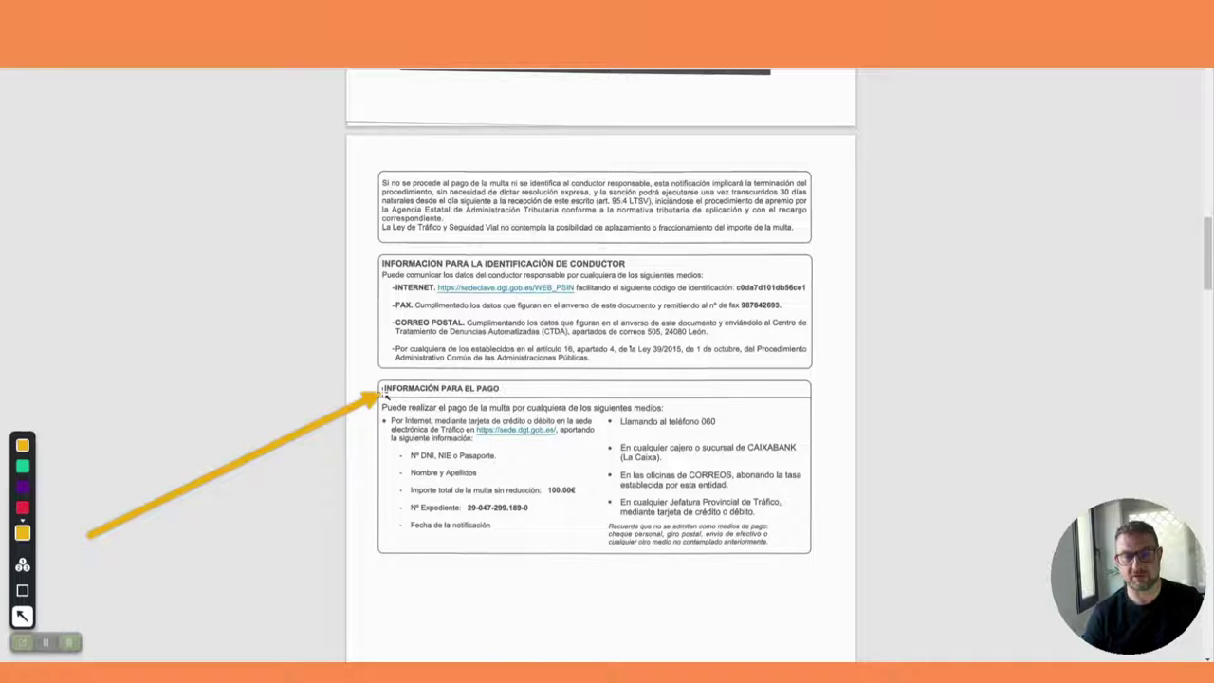
mouse_move(385, 396)
left_mouse_down()
mouse_move(512, 450)
mouse_move(498, 431)
left_mouse_up()
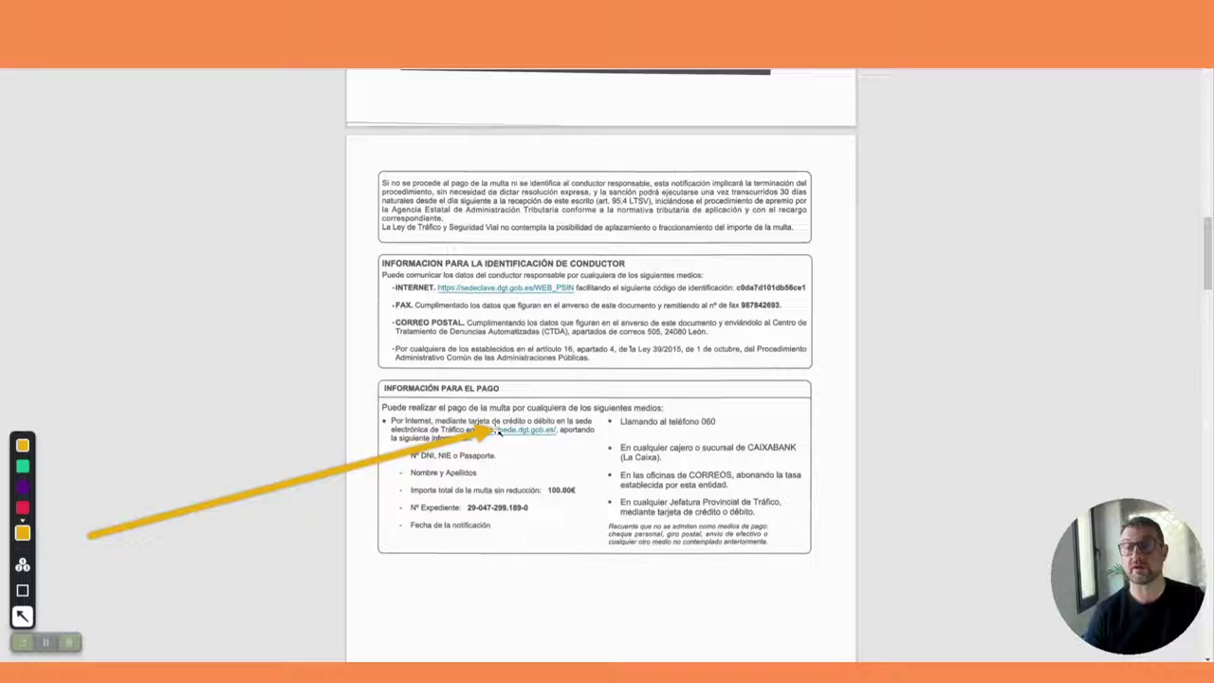
left_click_drag(498, 431, 626, 428)
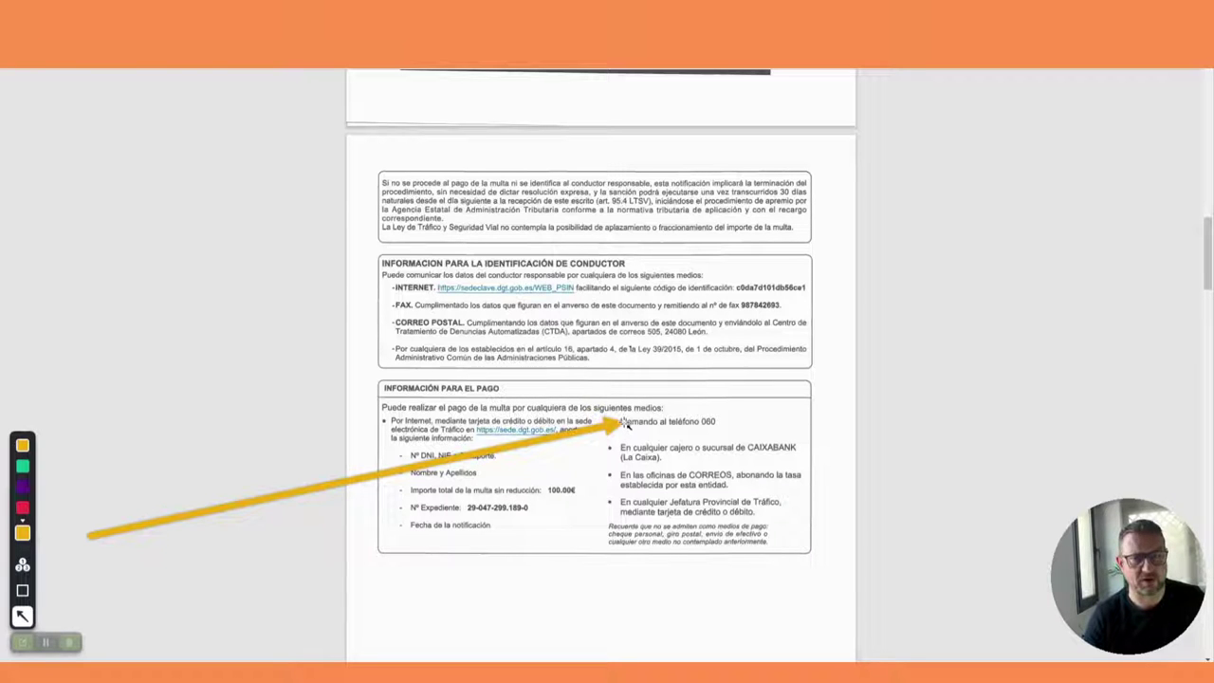
mouse_move(626, 426)
left_mouse_down()
mouse_move(517, 429)
mouse_move(464, 446)
mouse_move(493, 469)
mouse_move(479, 485)
mouse_move(612, 485)
mouse_move(485, 508)
mouse_move(624, 509)
mouse_move(402, 461)
mouse_move(123, 507)
mouse_move(86, 534)
left_mouse_up()
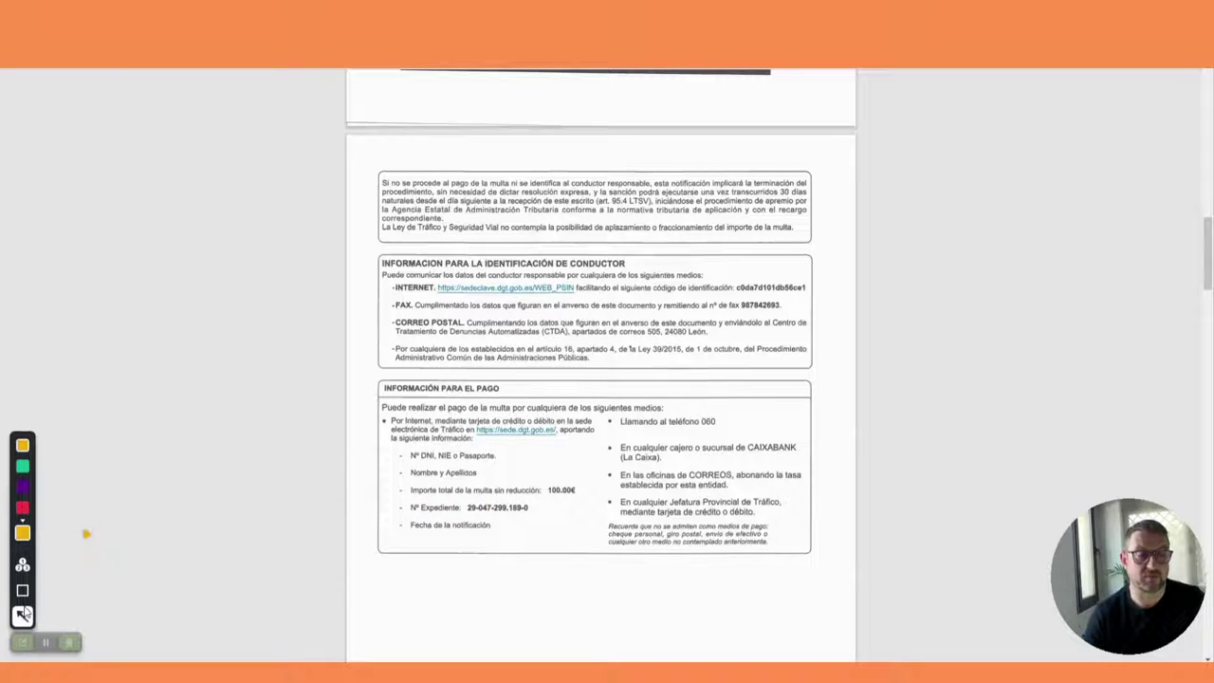
Step: Clear the annotation and scroll through the certificates and car photos back to page one
left_click(21, 638)
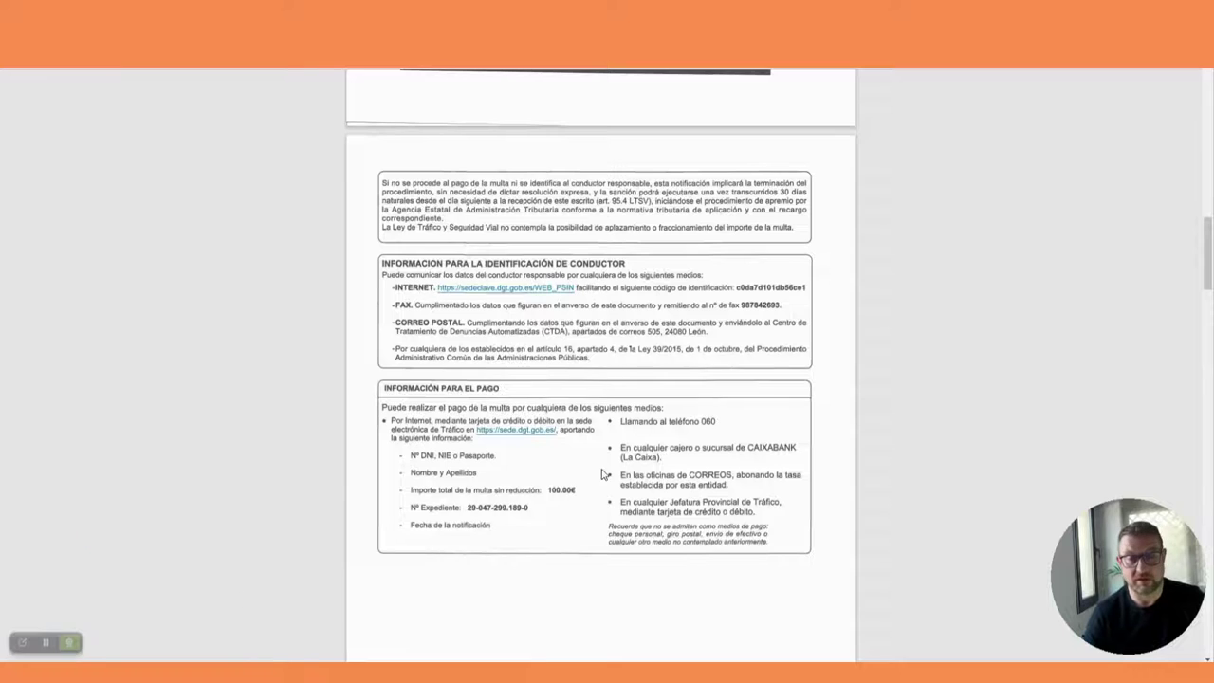
scroll(603, 474, "down", 6)
scroll(601, 474, "down", 15)
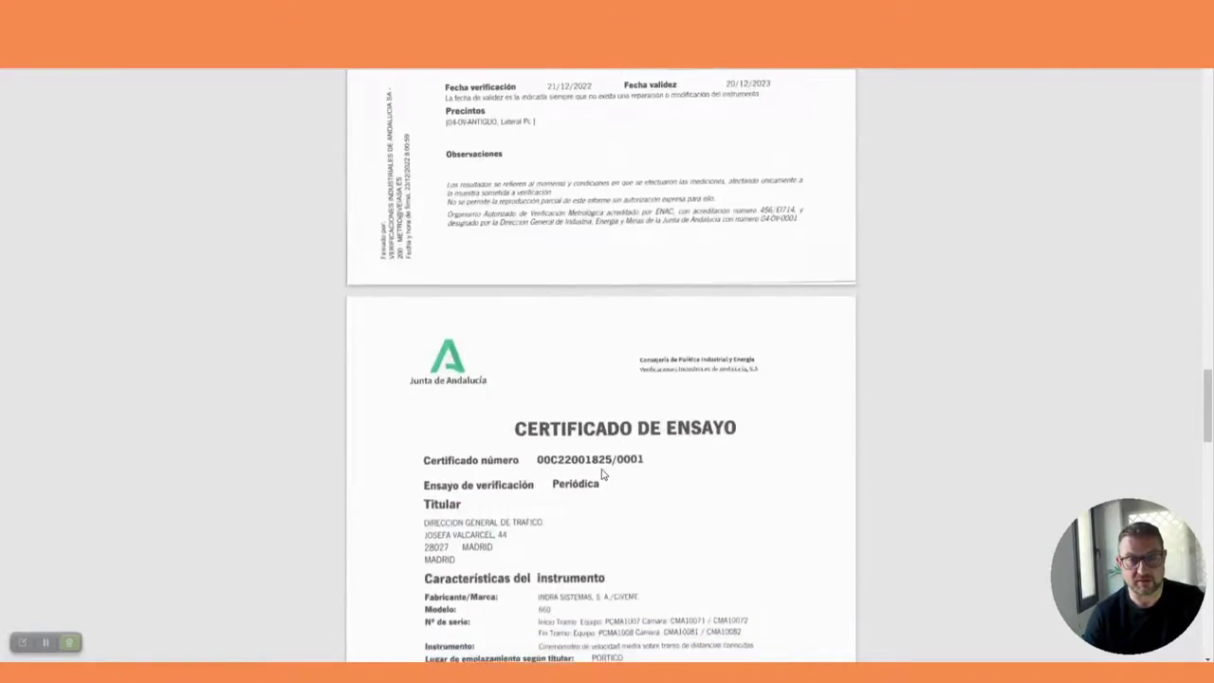
scroll(603, 474, "down", 5)
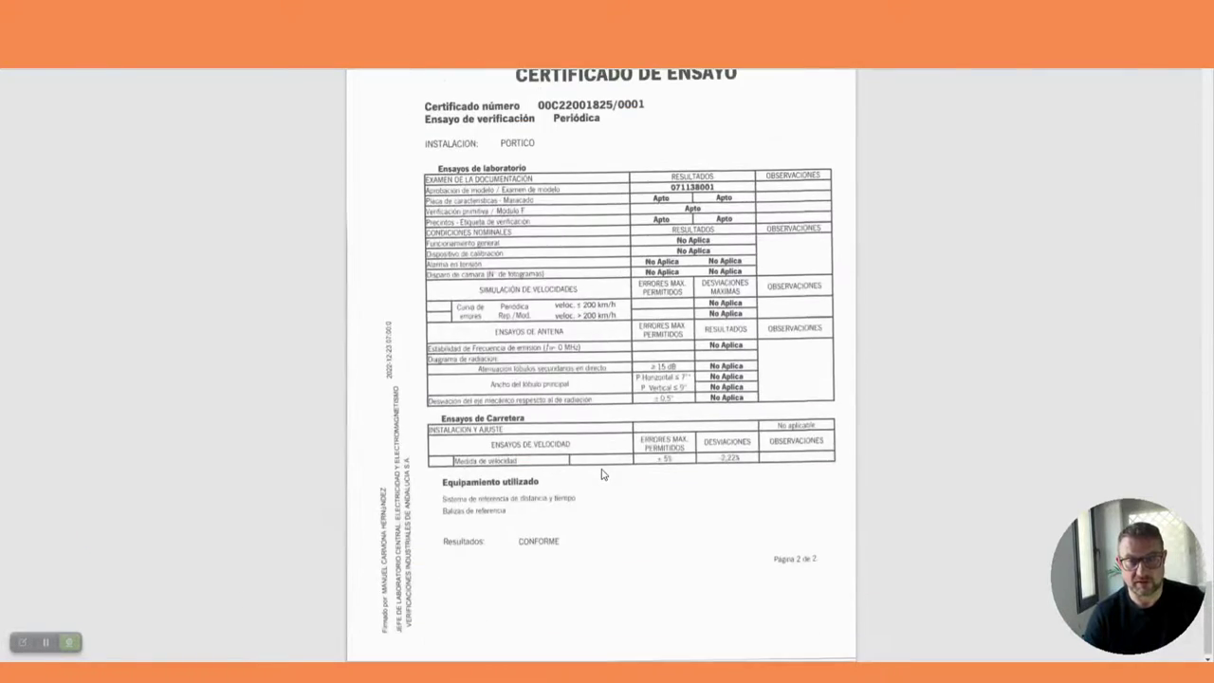
scroll(601, 474, "up", 4)
scroll(602, 474, "down", 4)
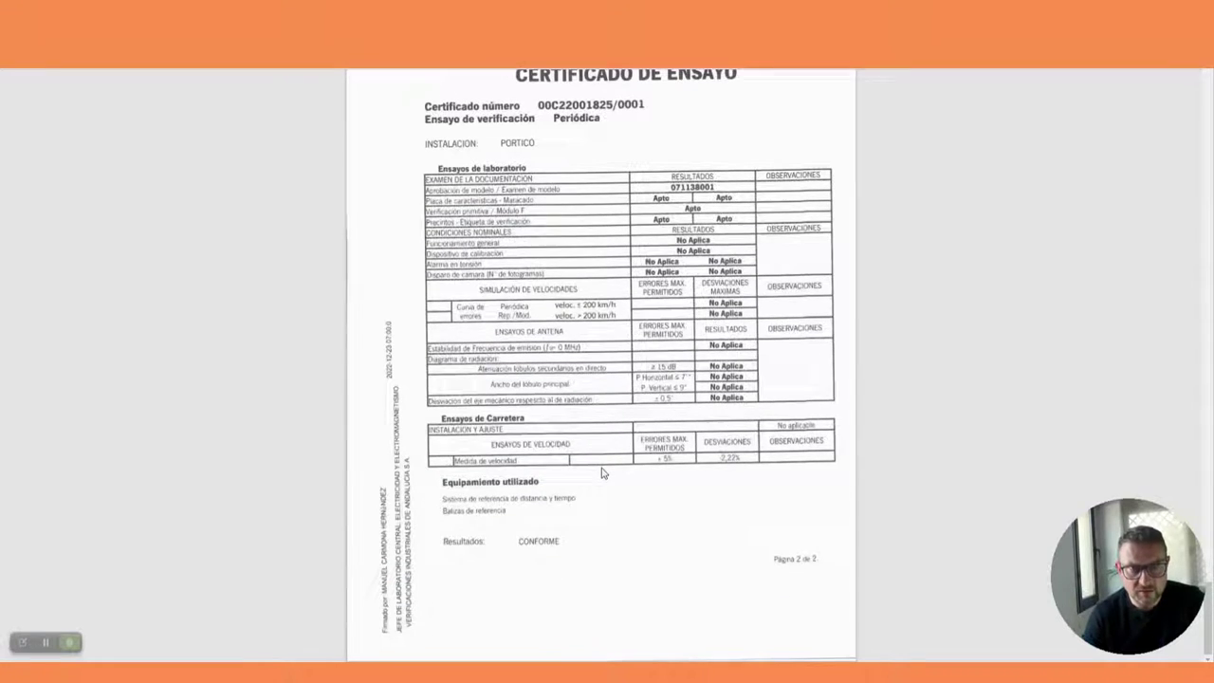
scroll(602, 471, "up", 1)
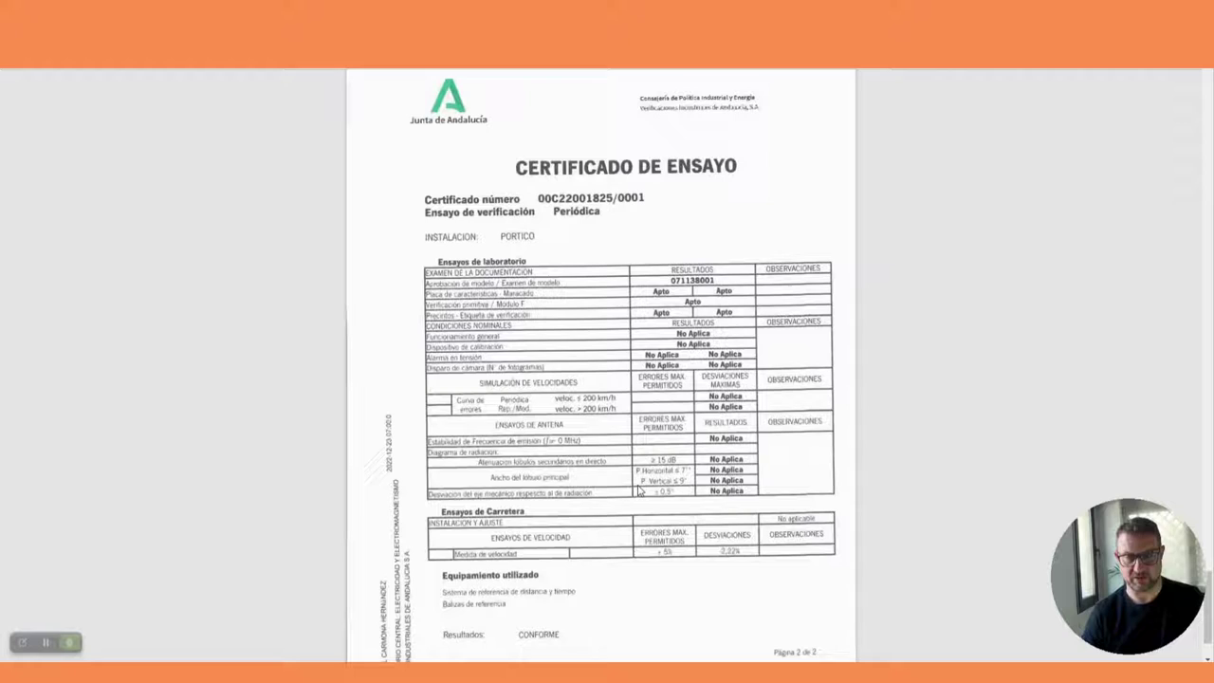
scroll(637, 490, "down", 15)
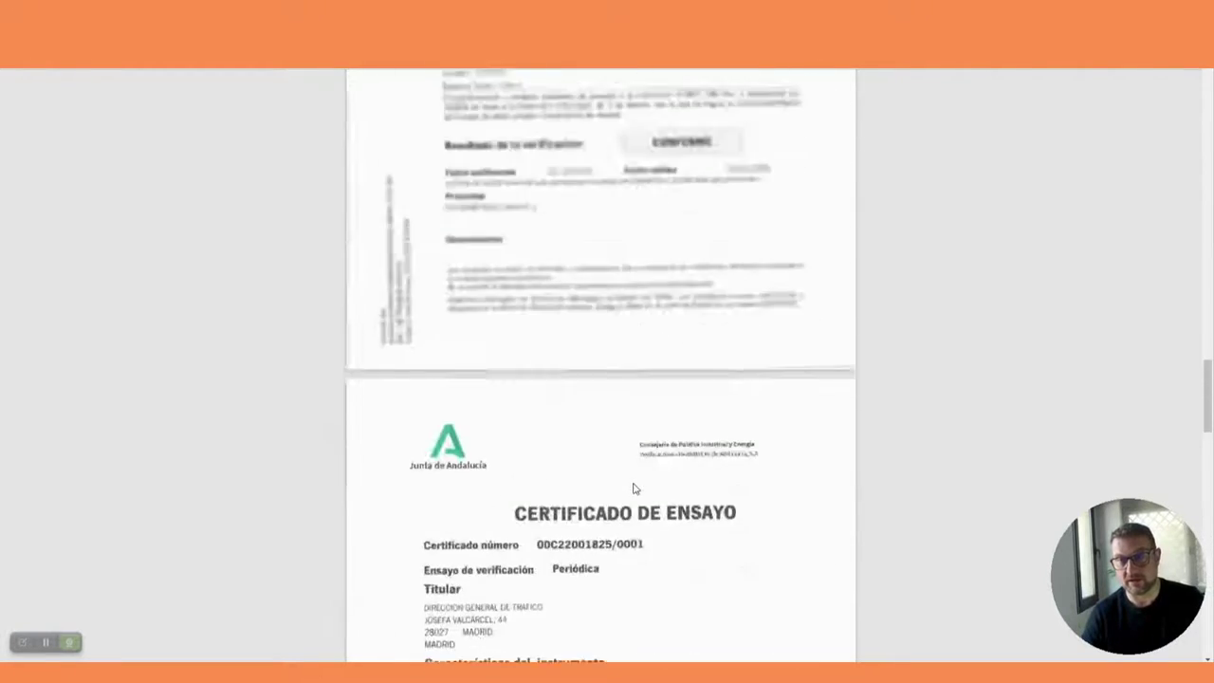
scroll(635, 489, "up", 15)
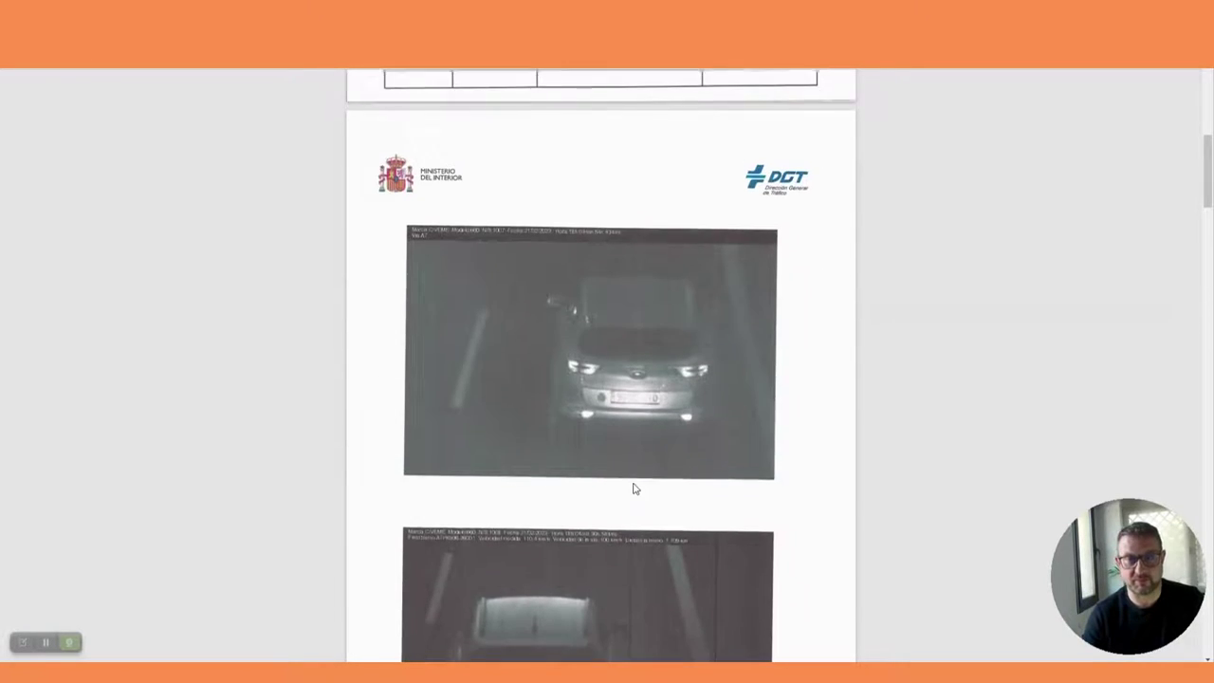
scroll(635, 488, "up", 10)
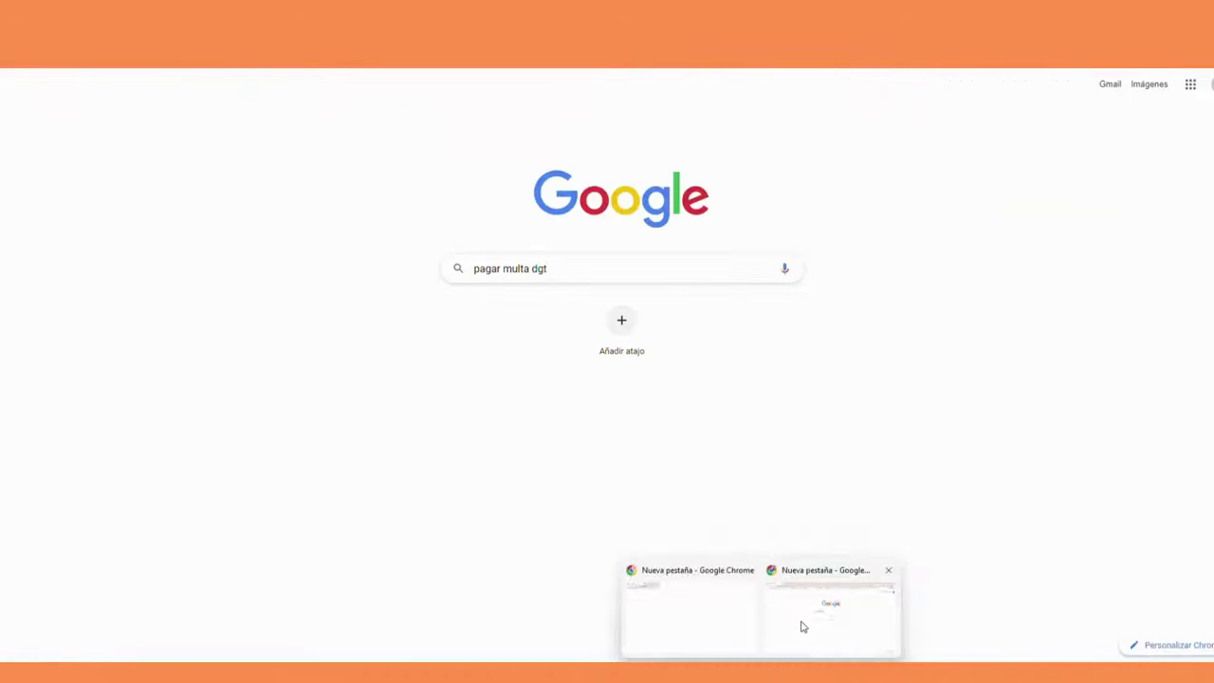
Step: Return to Chrome and run the Google search for 'pagar multa dgt'
left_click(802, 626)
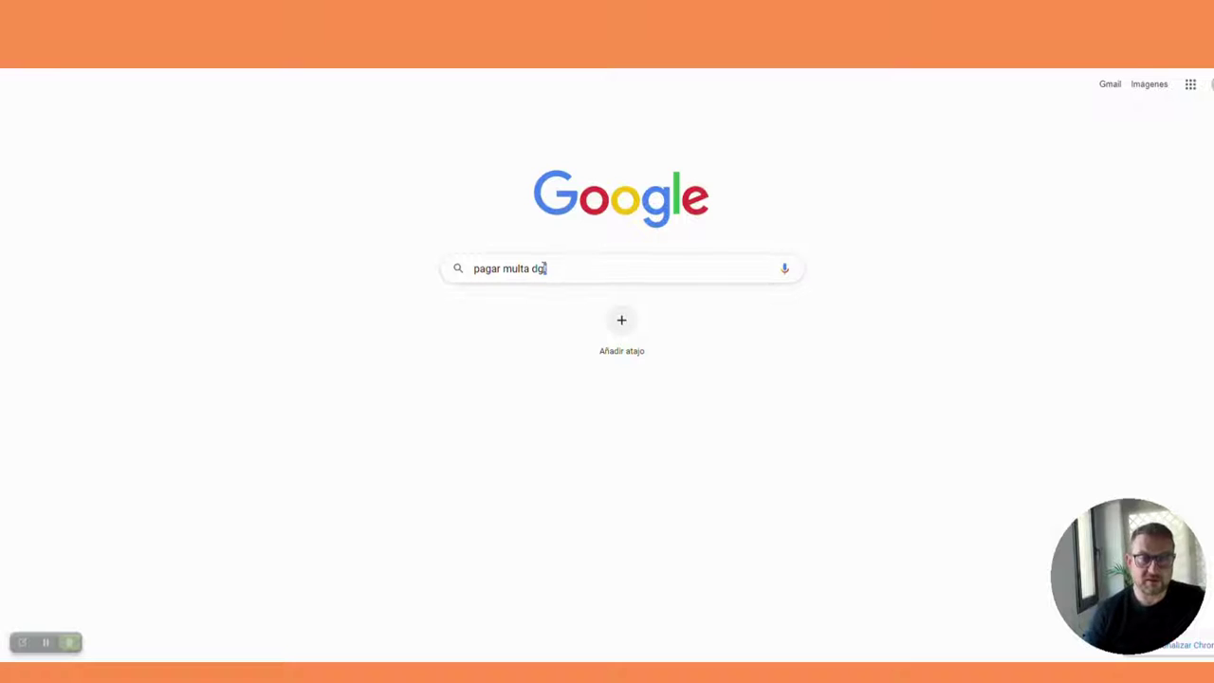
left_click_drag(555, 268, 476, 270)
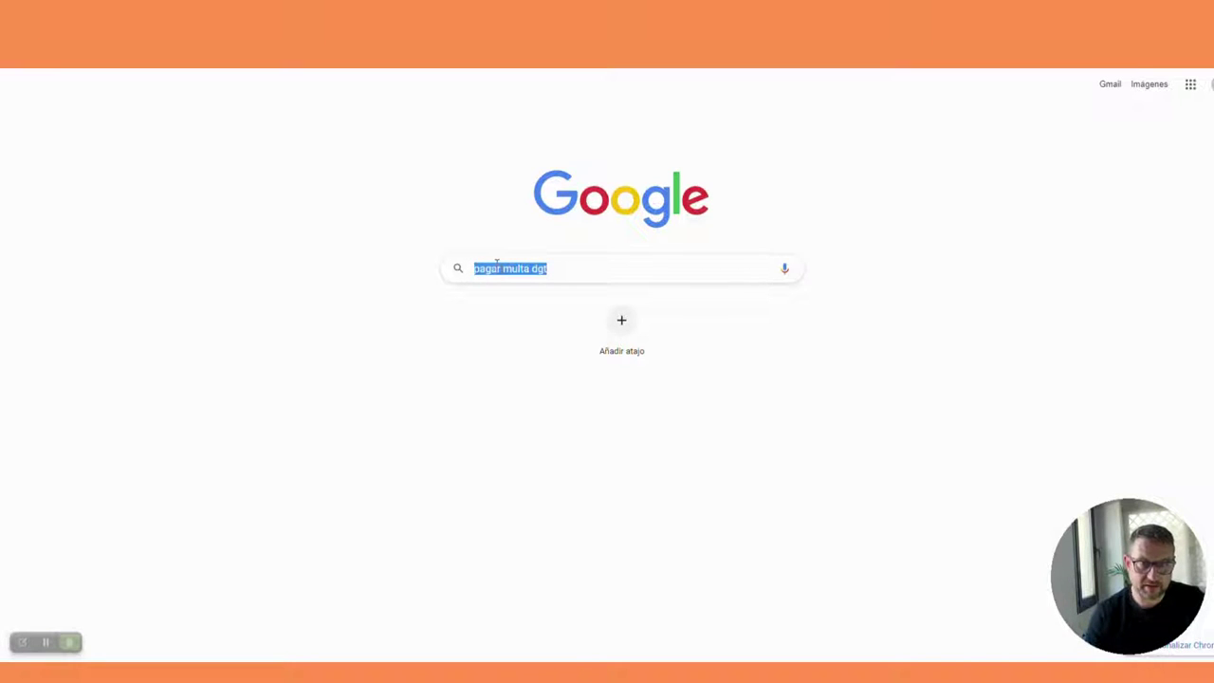
left_click(561, 269)
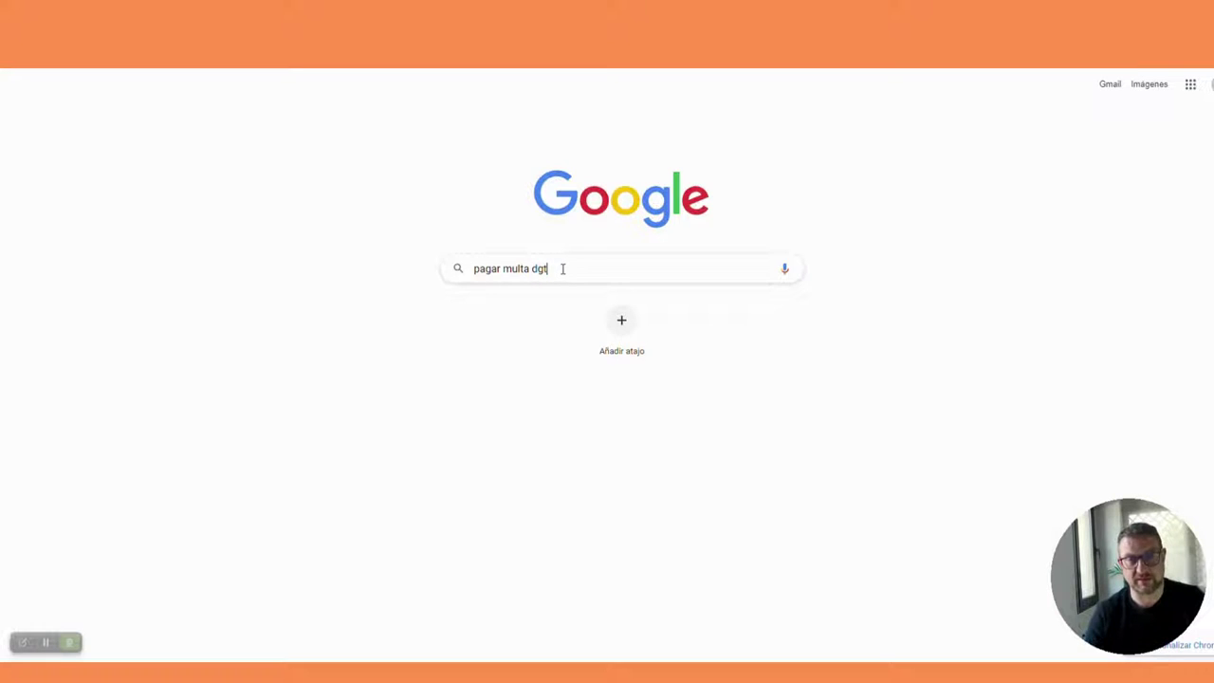
key("Return")
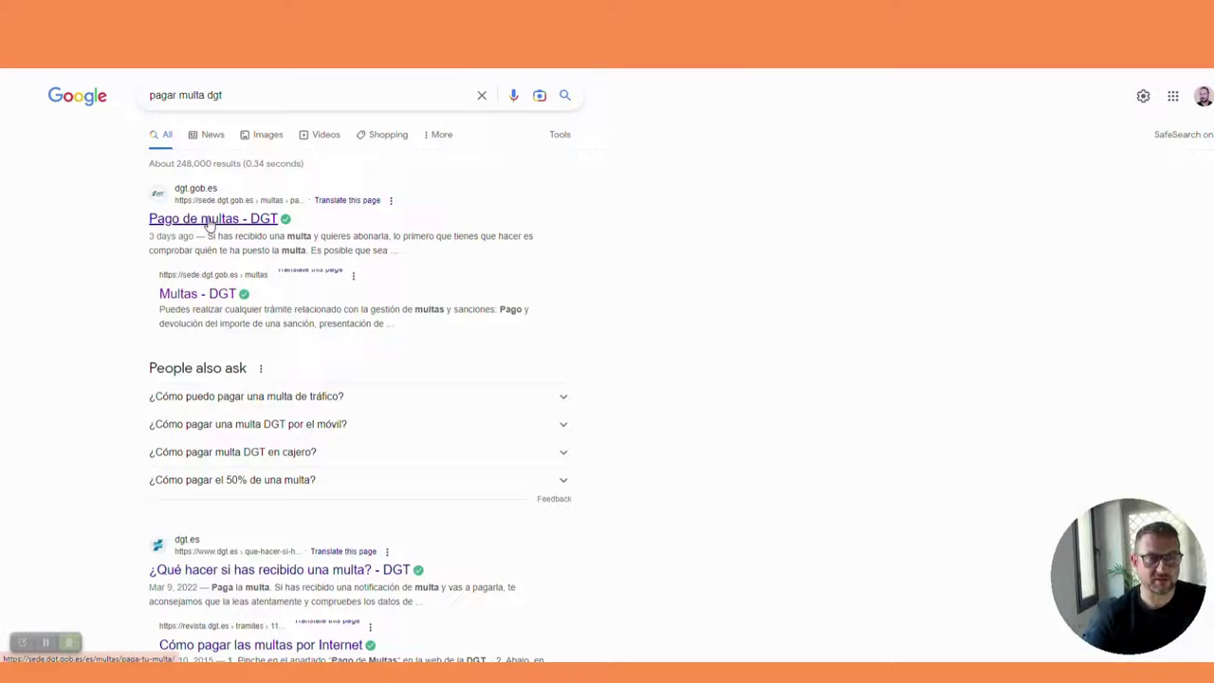
Step: Open the 'Pago de multas - DGT' result and choose the 'Sin Certificado' access
left_click(211, 224)
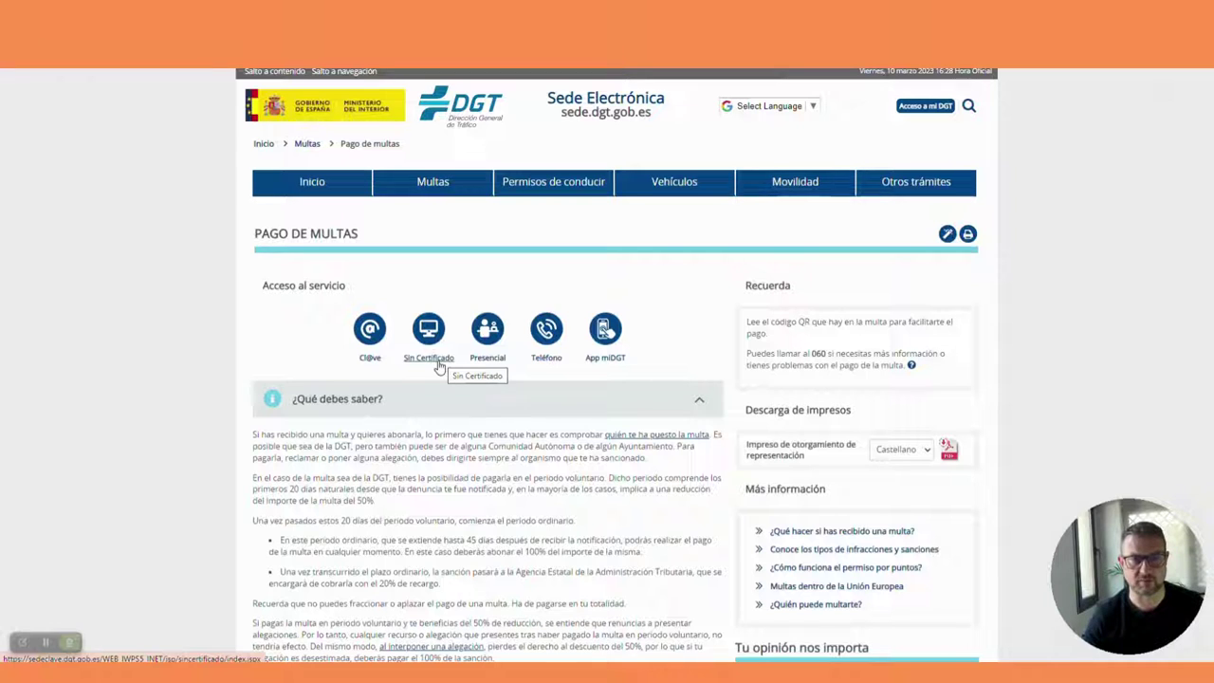
left_click(432, 360)
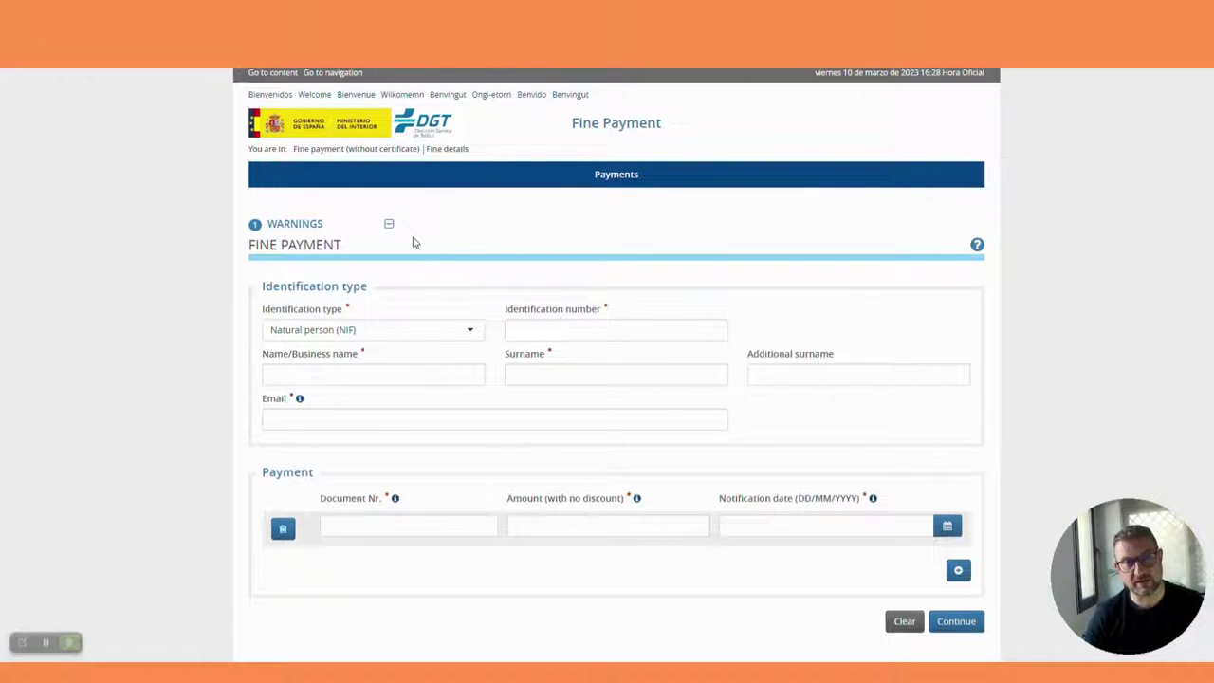
Step: Briefly mark the fine notice with an annotation arrow, then close the annotation tools
left_click(22, 642)
left_click(23, 534)
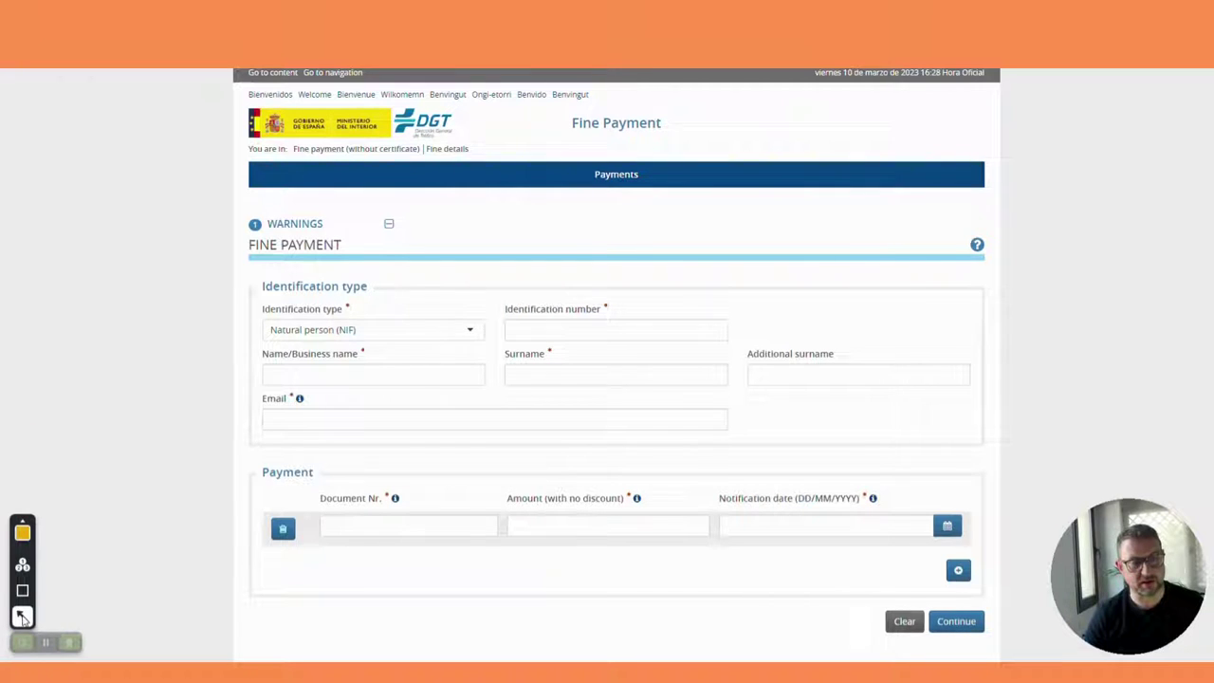
mouse_move(100, 353)
left_mouse_down()
mouse_move(214, 227)
mouse_move(275, 111)
mouse_move(301, 95)
mouse_move(436, 119)
mouse_move(582, 114)
mouse_move(238, 108)
mouse_move(66, 376)
mouse_move(49, 438)
left_mouse_up()
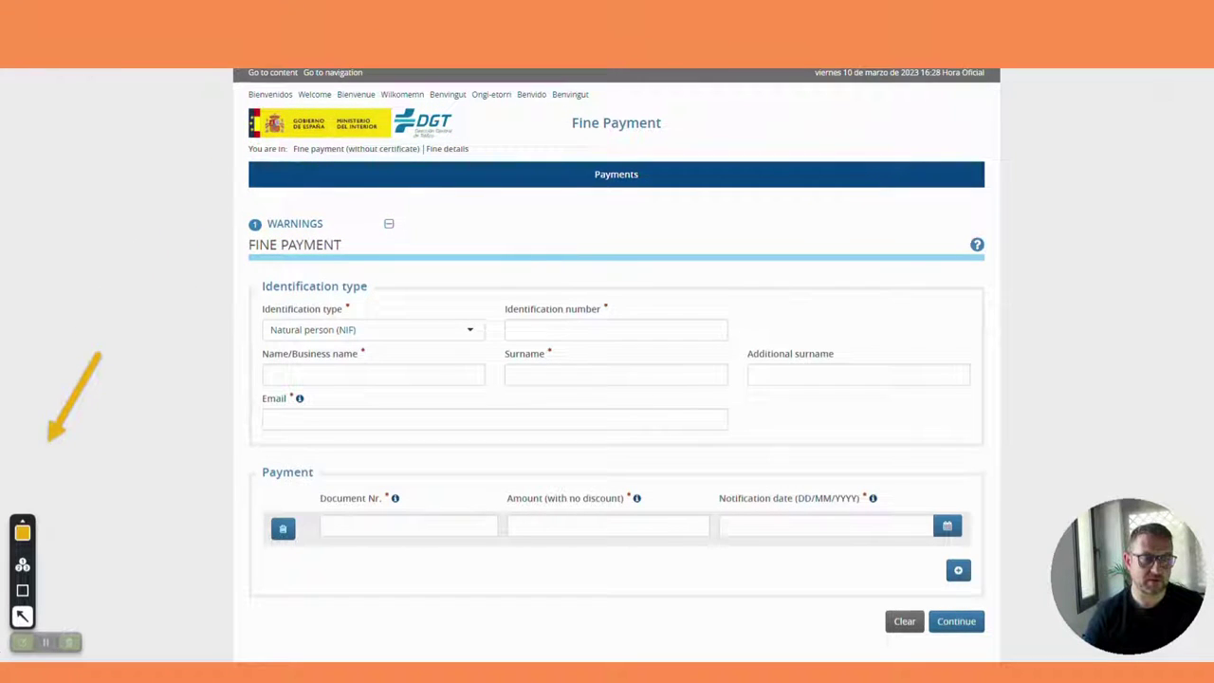
left_click(23, 642)
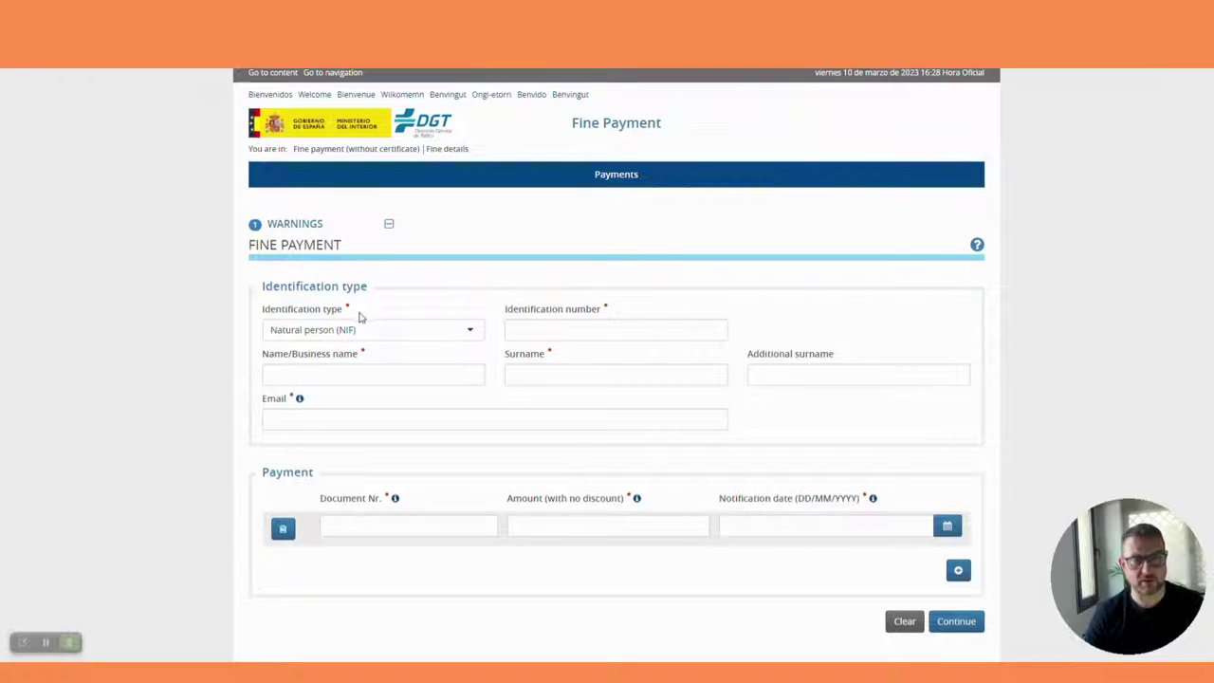
Step: Set the identification type to NIE and fill in the saved identification number
left_click(332, 327)
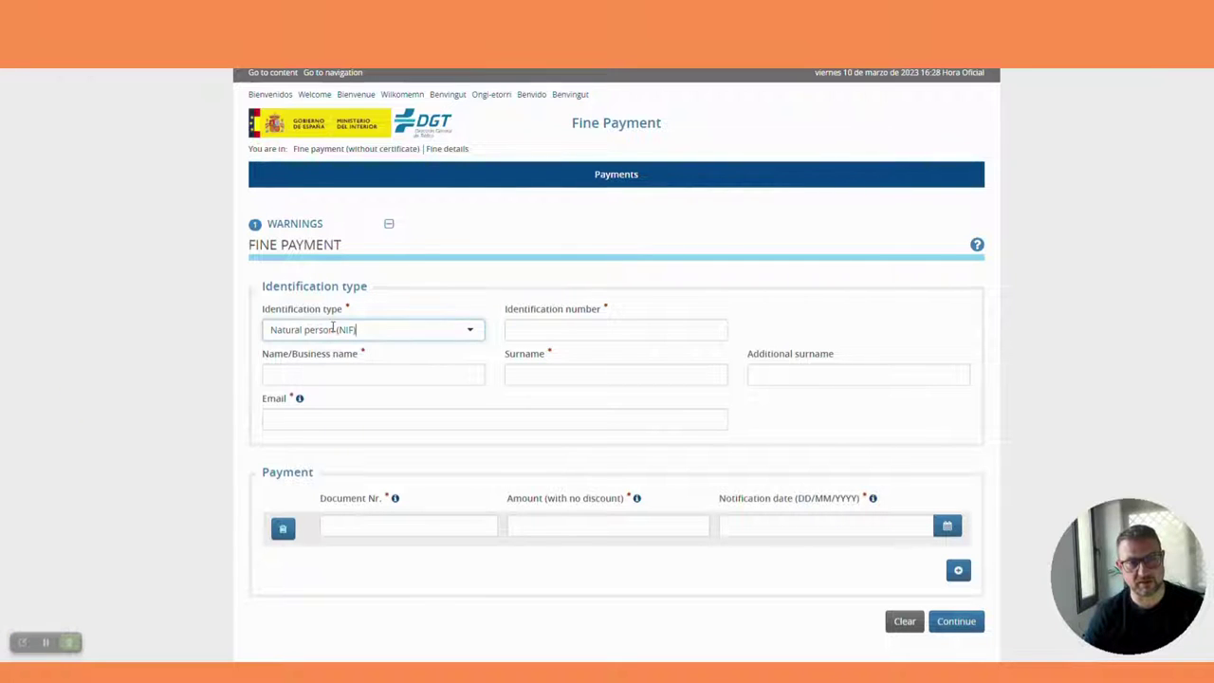
left_click(455, 329)
left_click(284, 375)
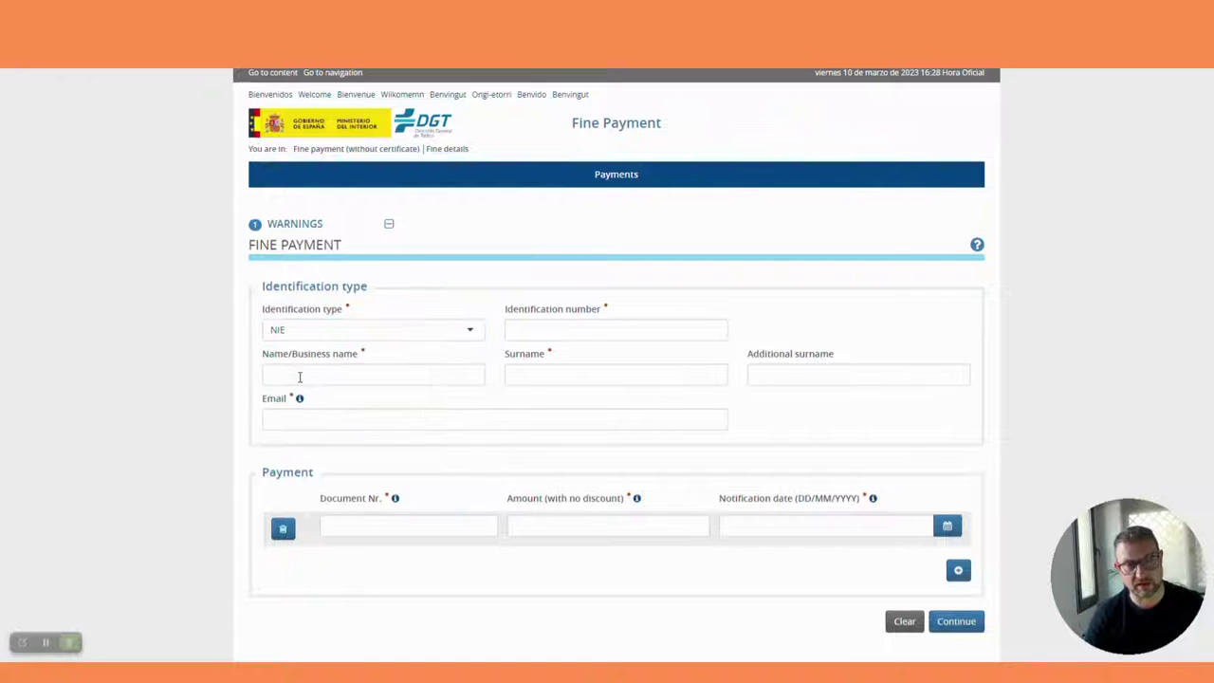
left_click(544, 327)
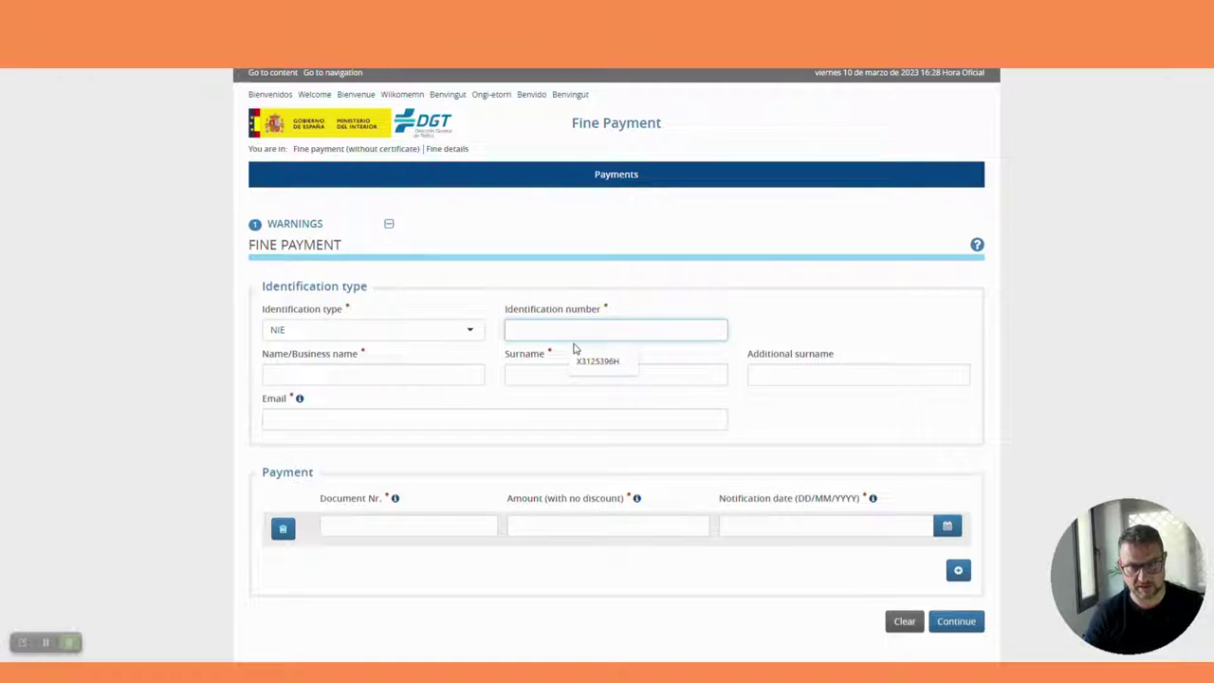
left_click(595, 366)
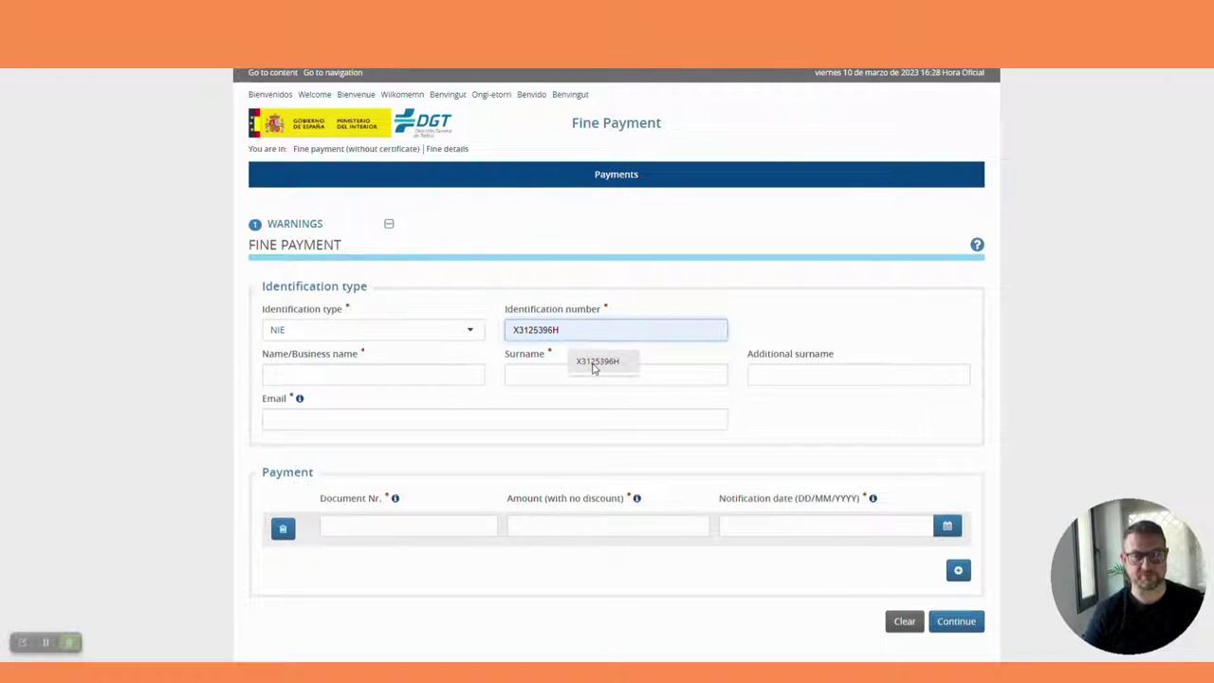
left_click(594, 363)
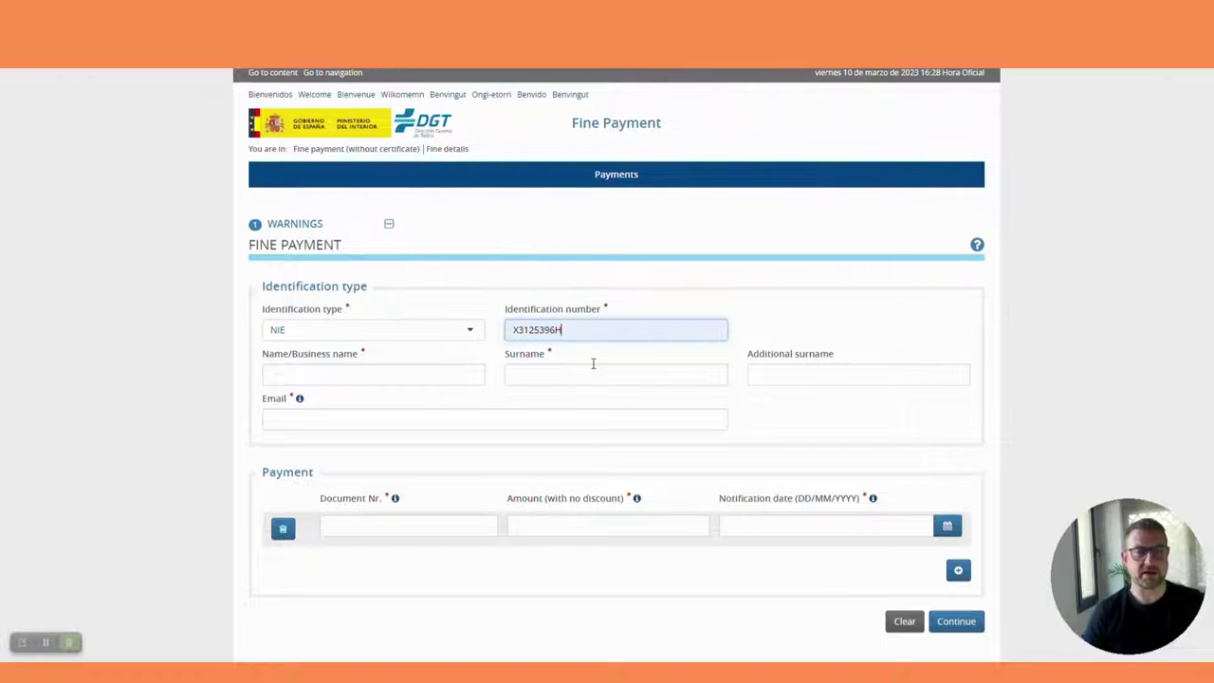
Step: Enter the payer's first name and surname on the form
left_click(405, 376)
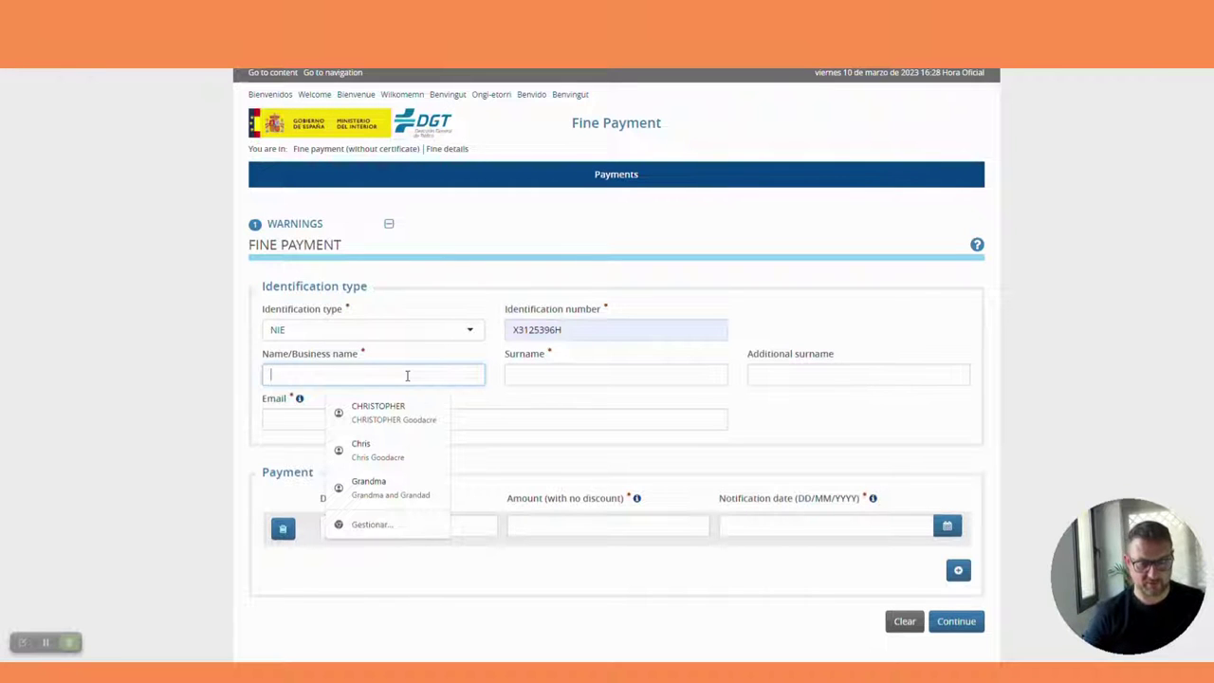
type("Chri")
key("BackSpace")
key("BackSpace")
key("BackSpace")
key("BackSpace")
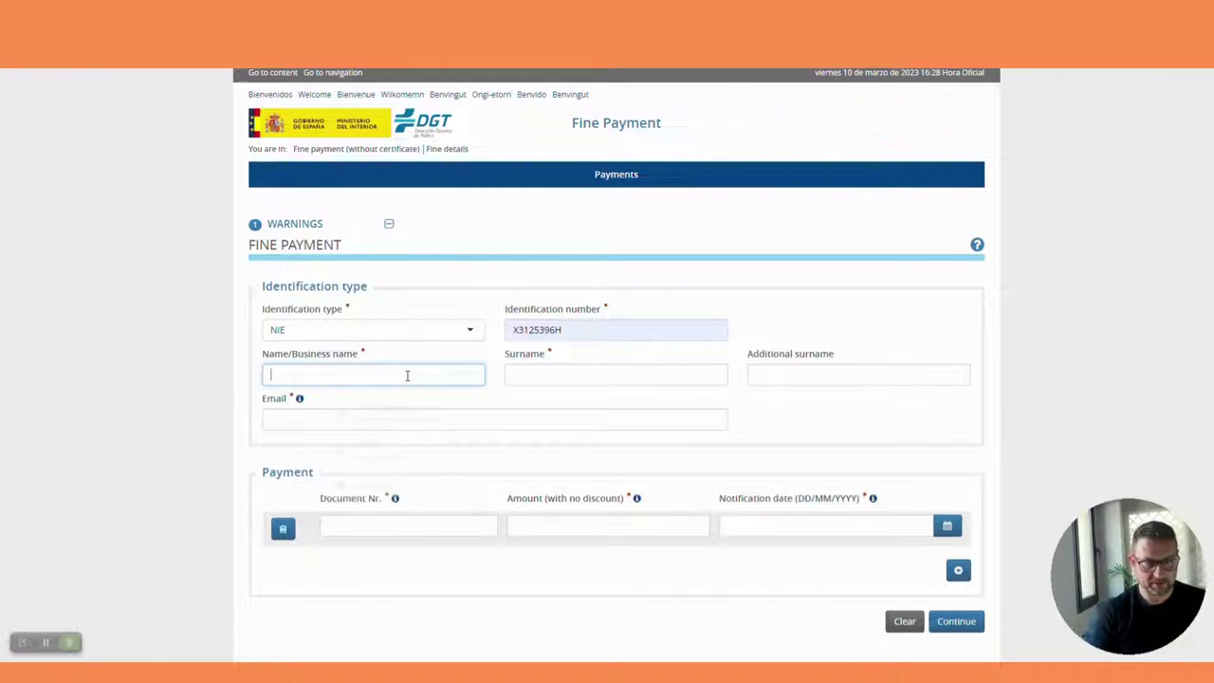
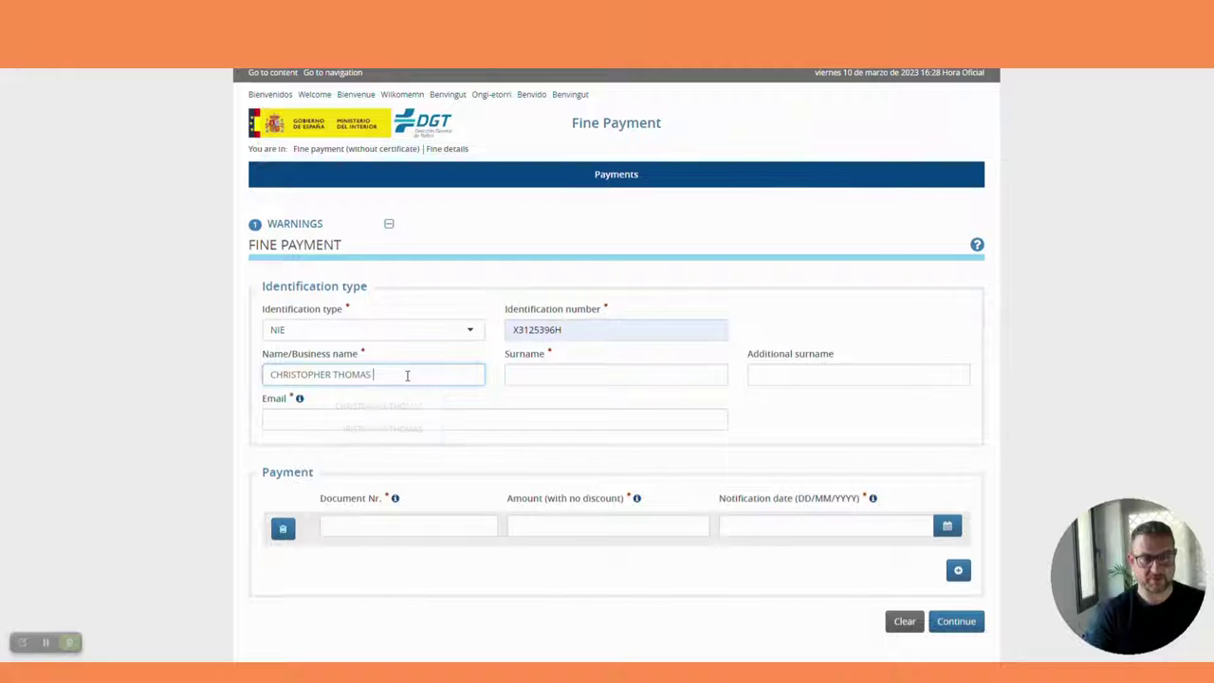
key("Tab")
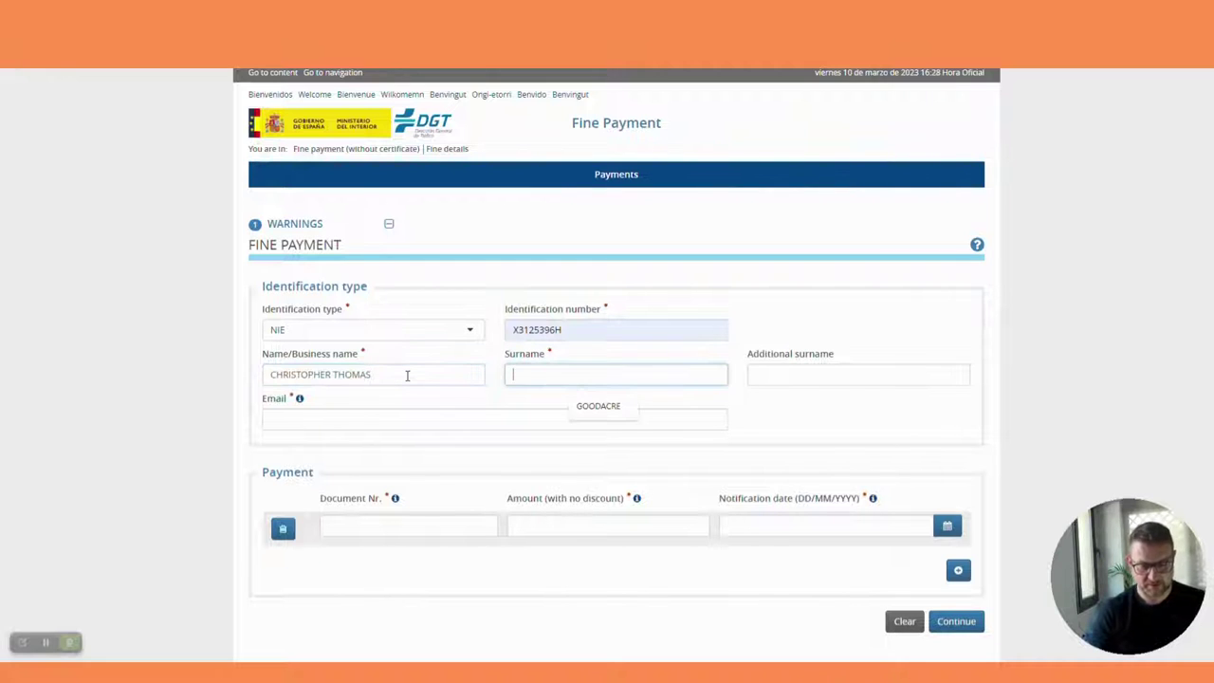
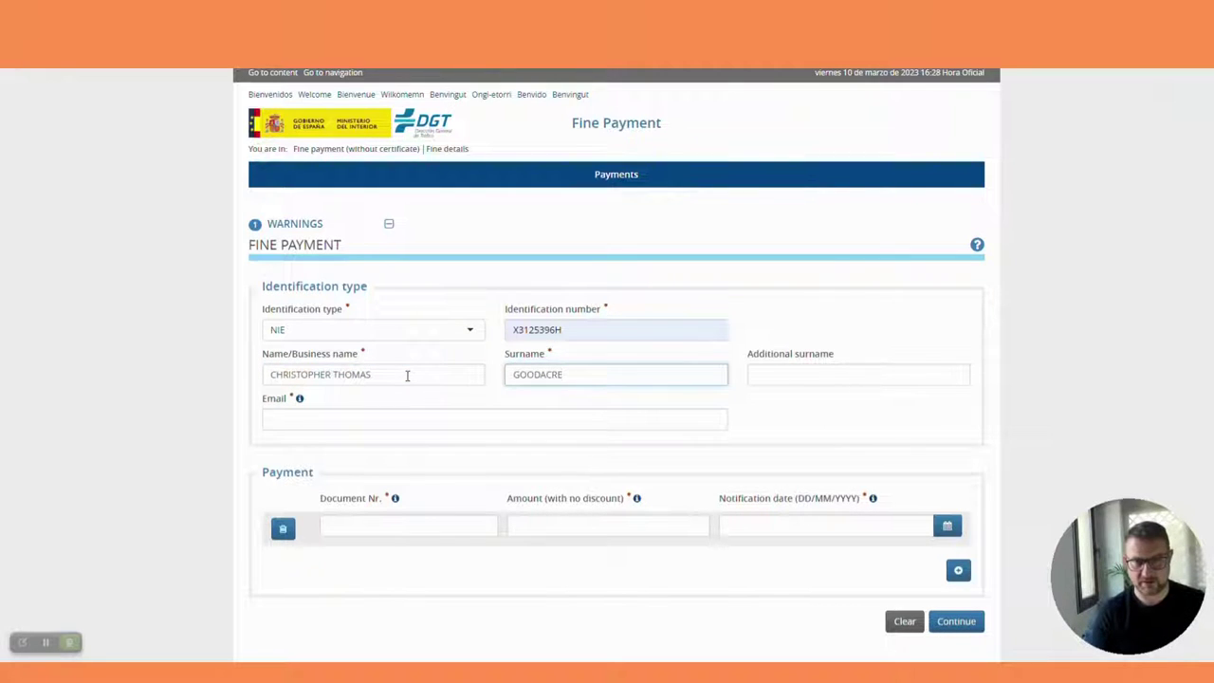
Step: Fill in the payer's e-mail address and dismiss the autofill suggestions near Document Nr
key("Tab")
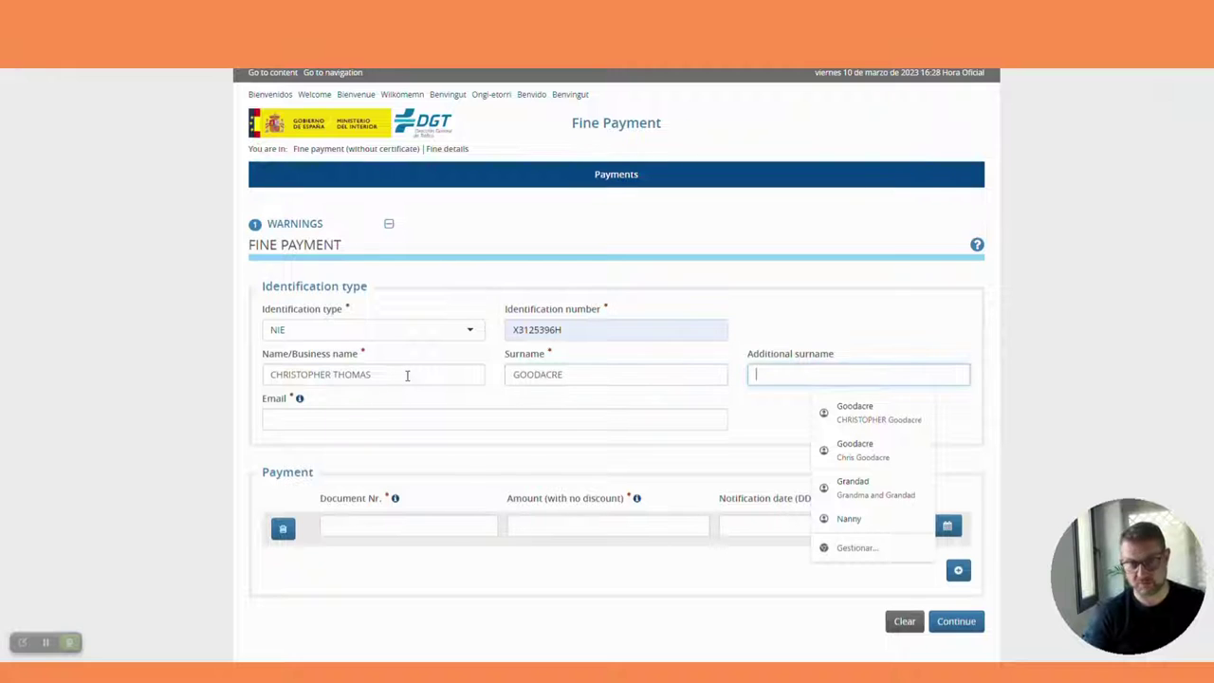
key("Tab")
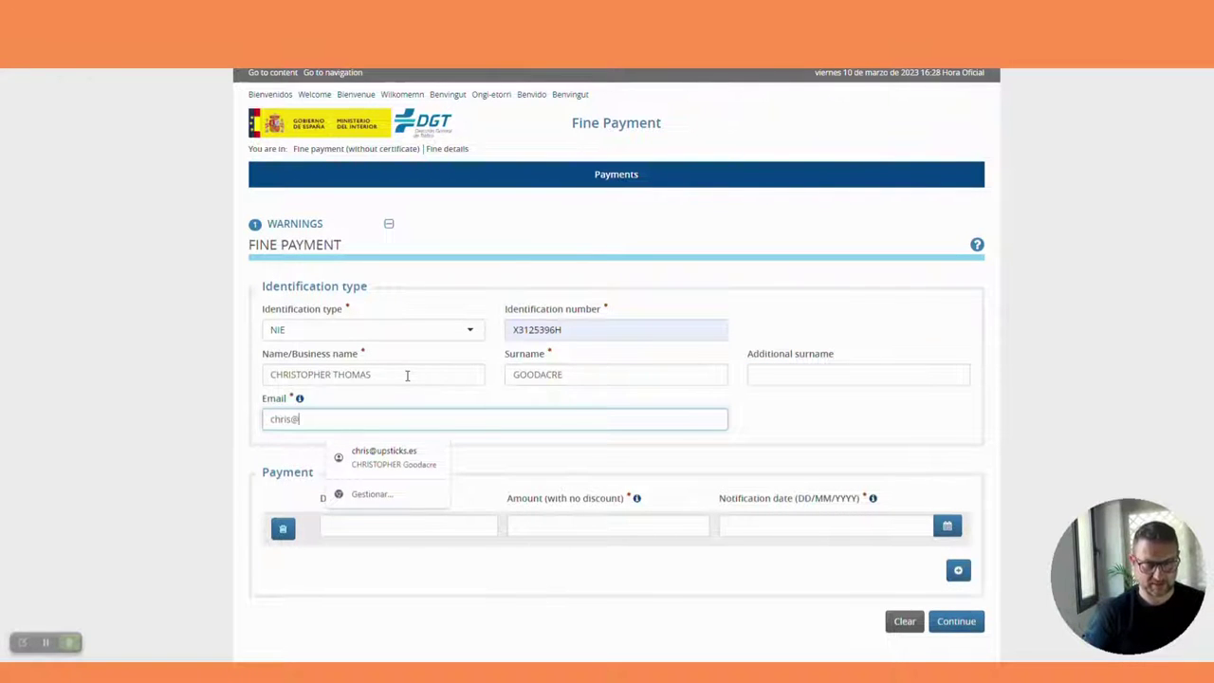
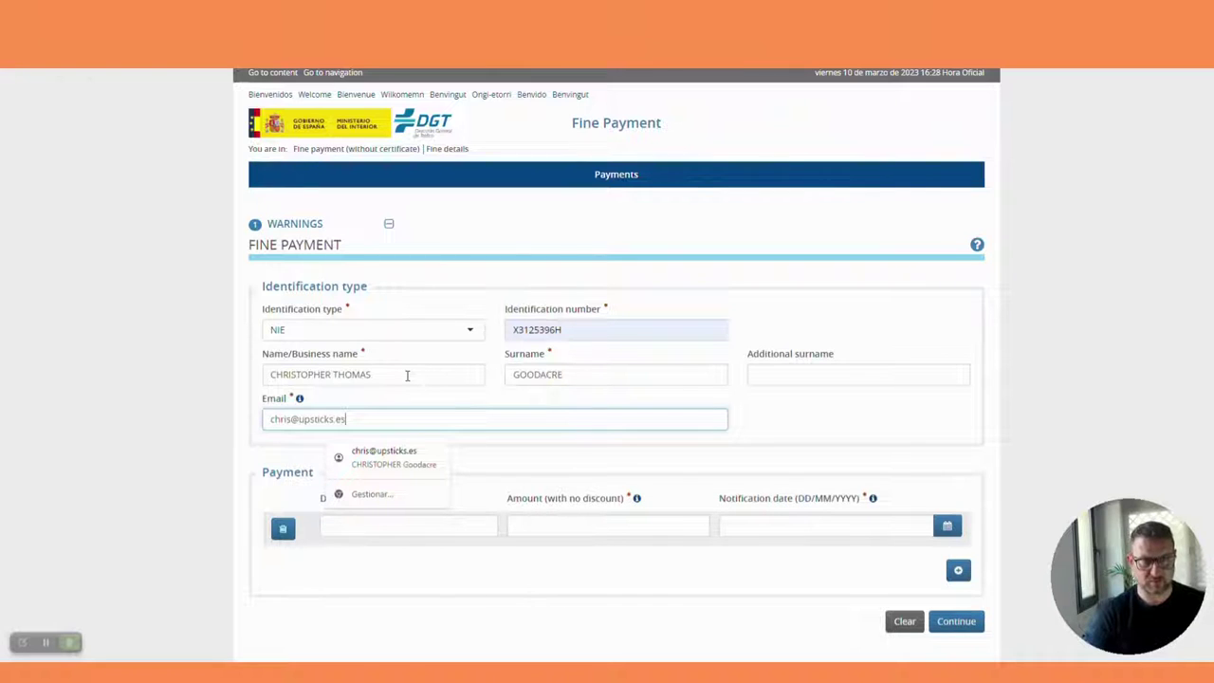
left_click(573, 452)
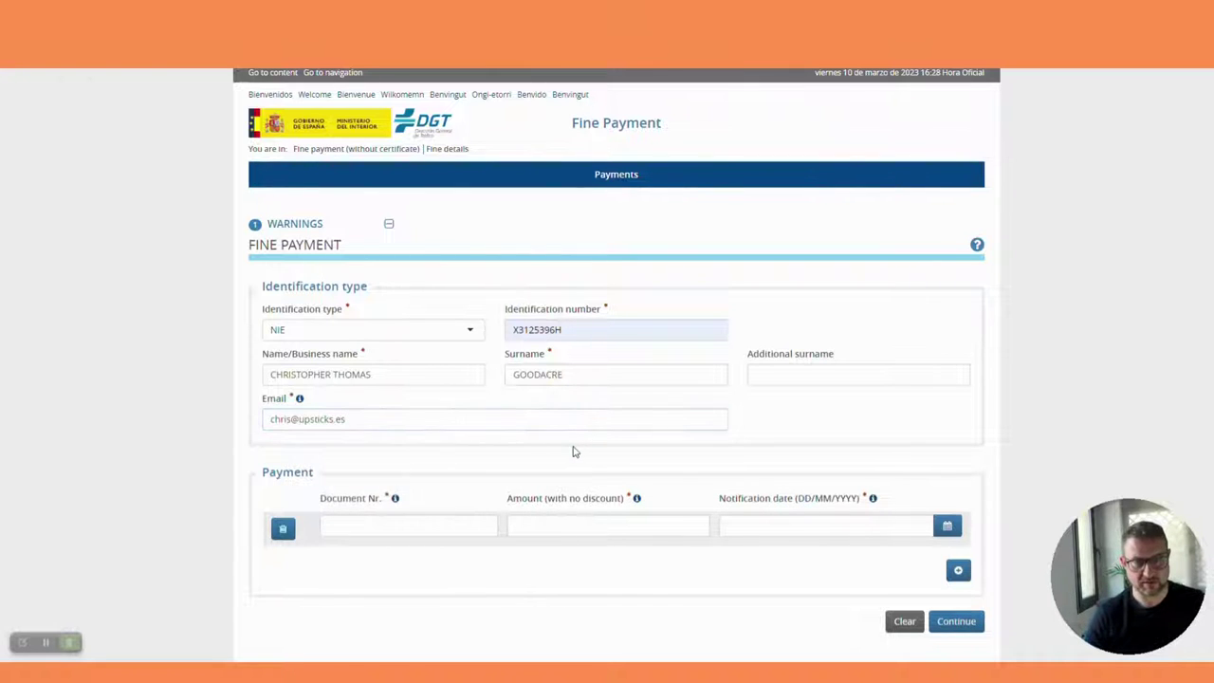
left_click(418, 527)
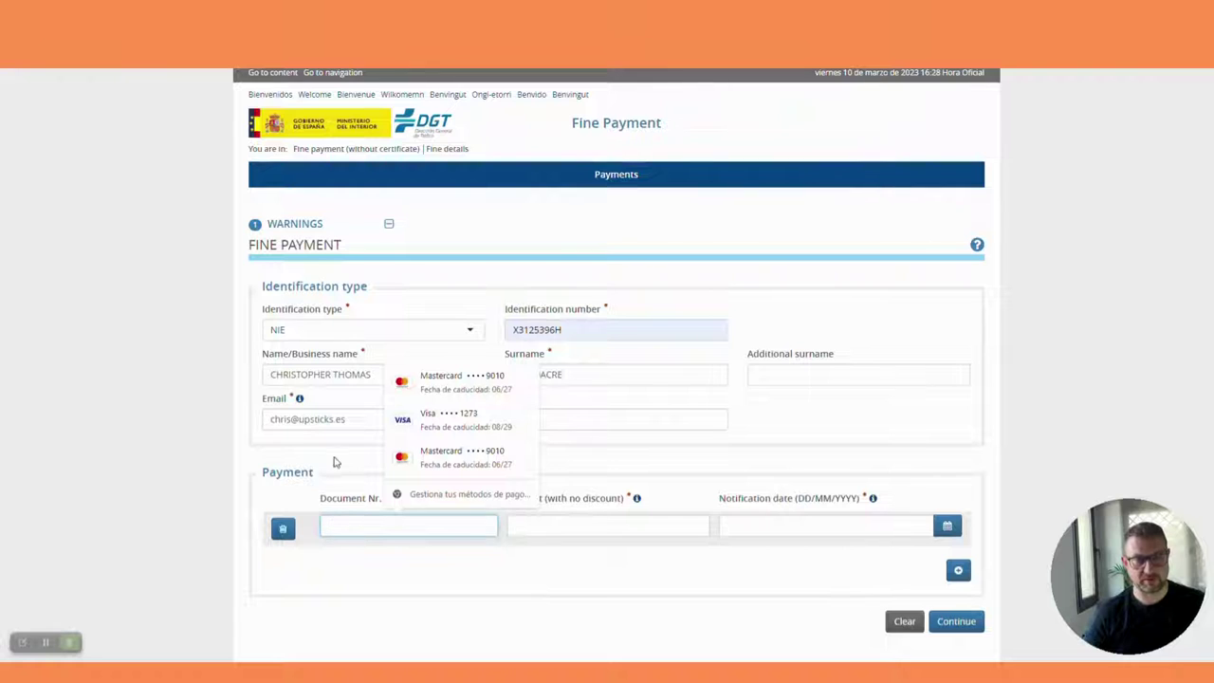
left_click(934, 449)
left_click(426, 528)
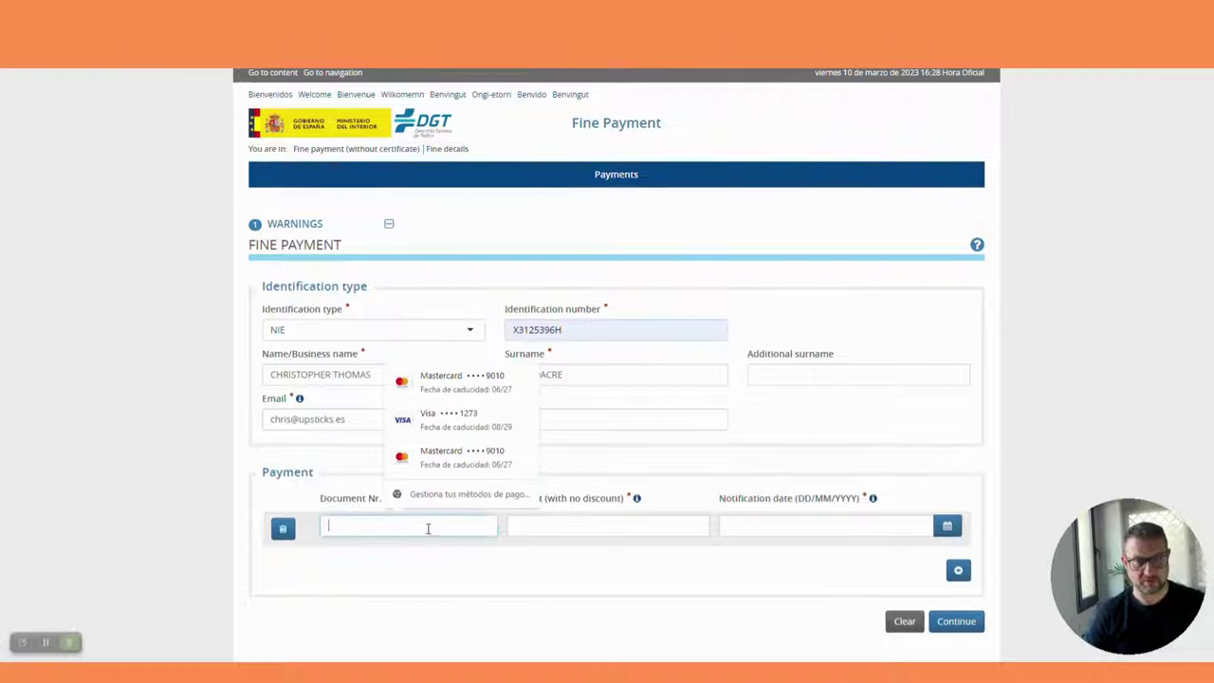
left_click(489, 538)
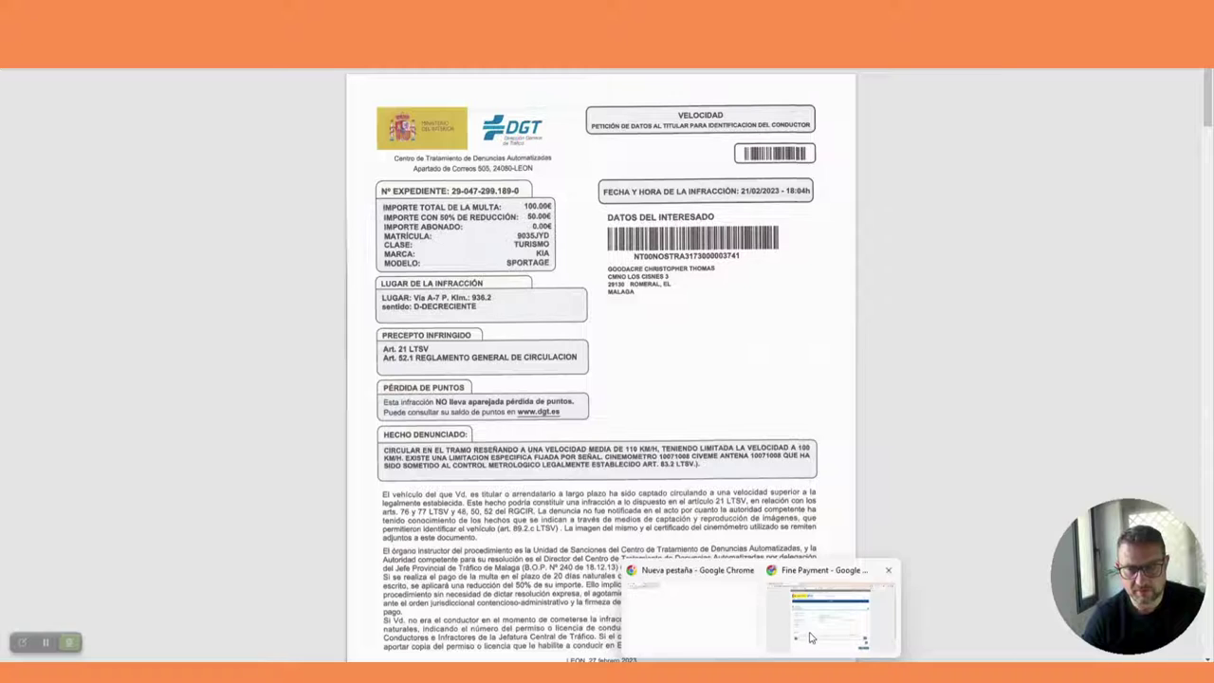
left_click(877, 588)
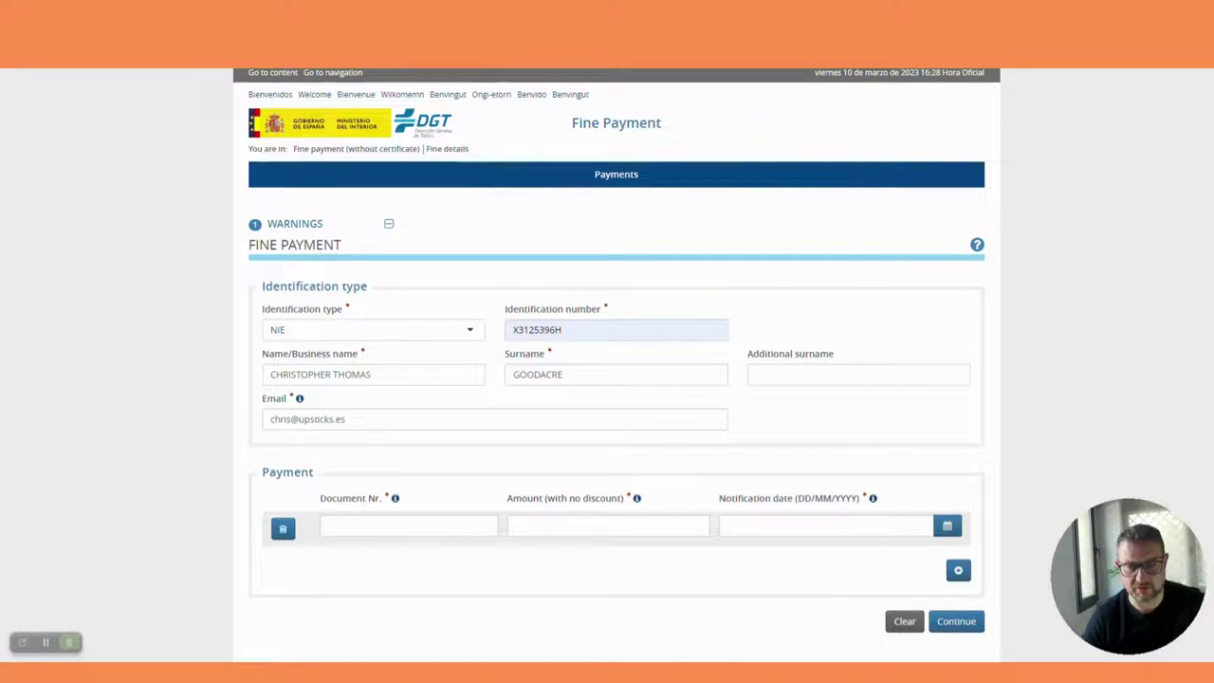
key("alt+Tab")
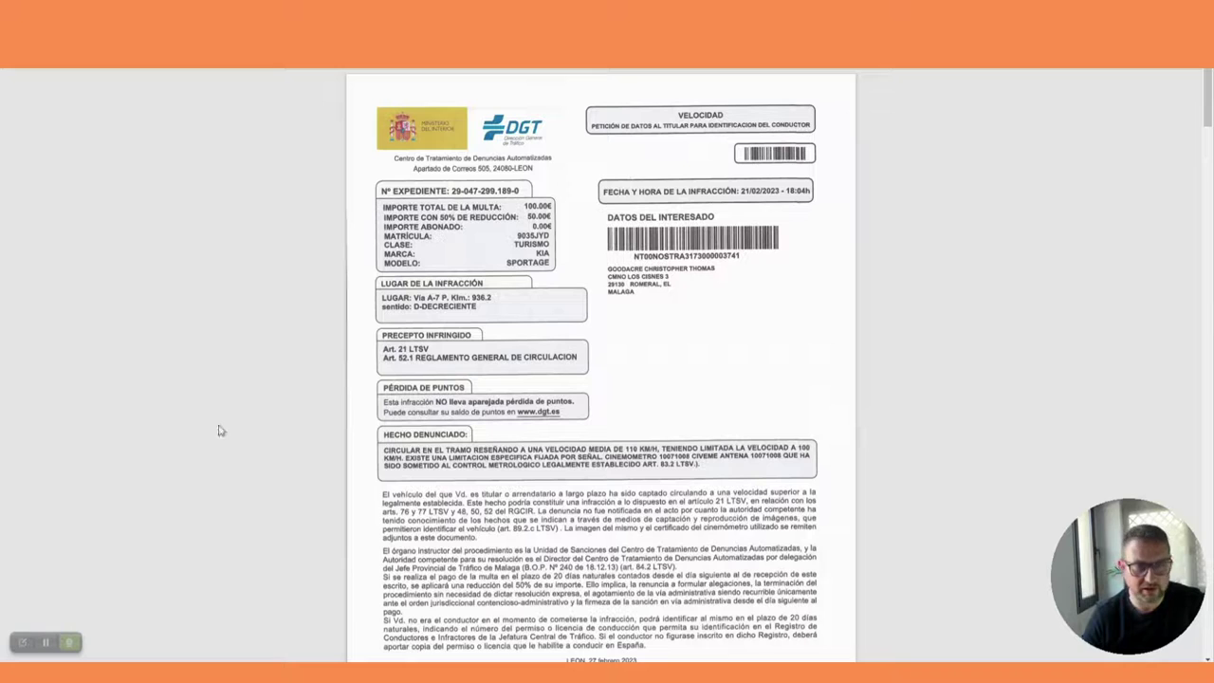
mouse_move(47, 617)
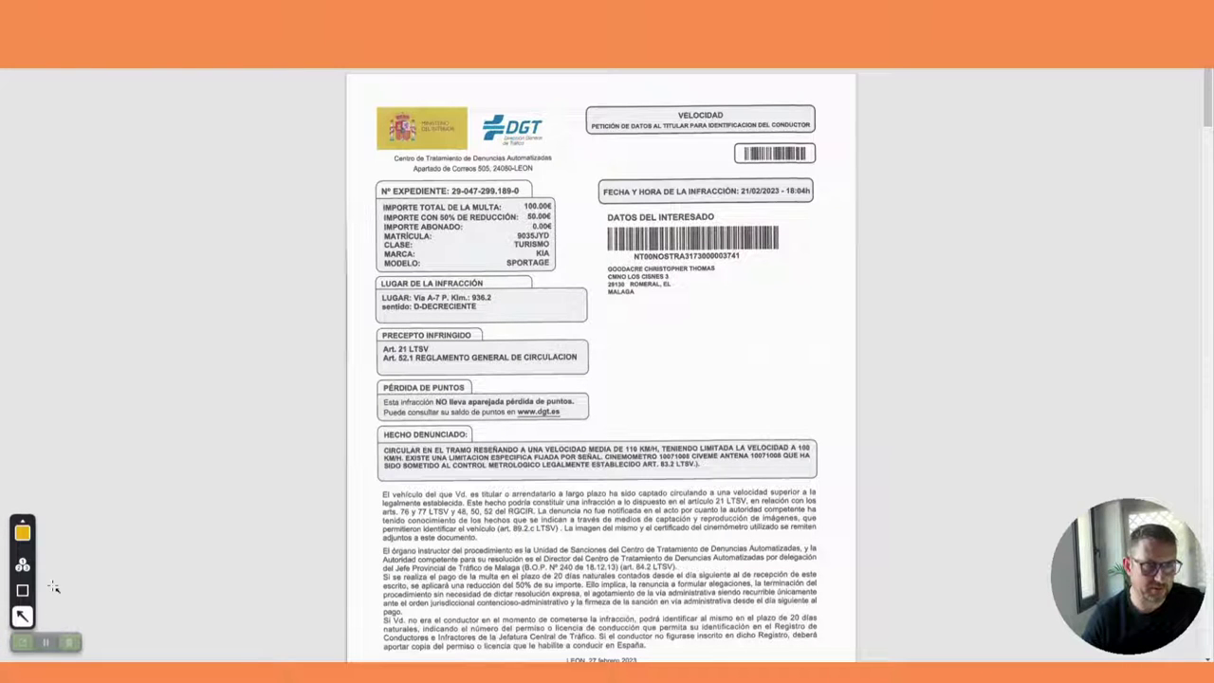
mouse_move(100, 509)
left_mouse_down()
mouse_move(325, 237)
mouse_move(369, 196)
mouse_move(392, 201)
left_mouse_up()
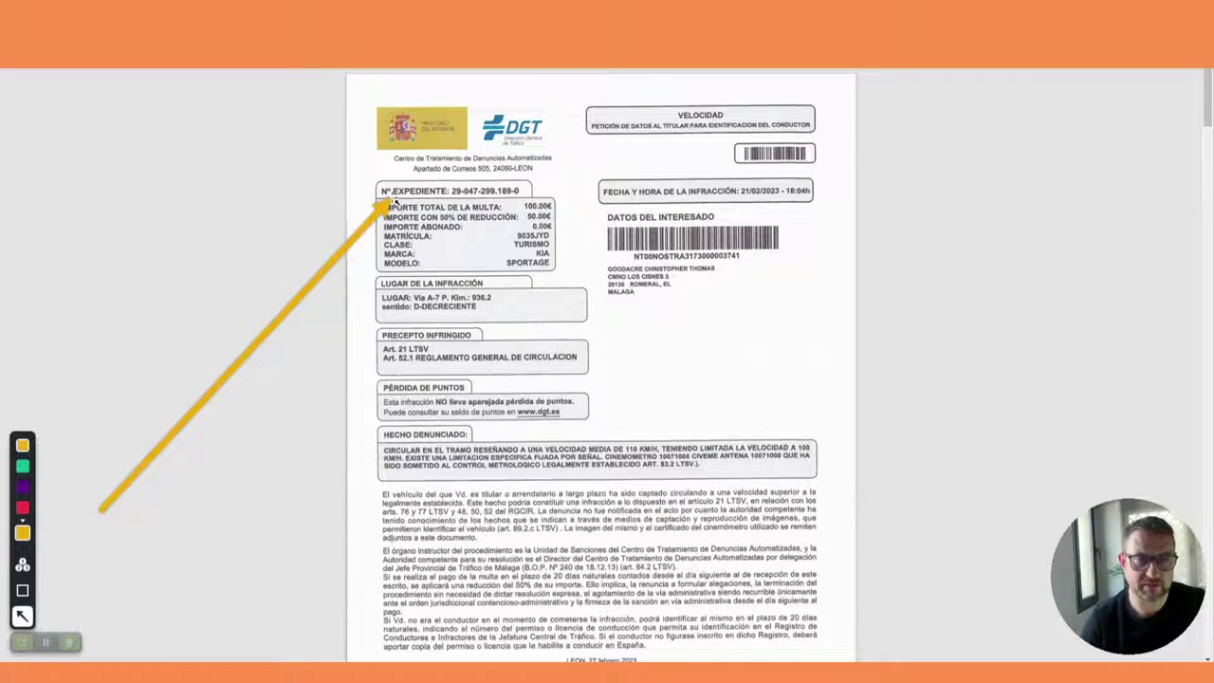
left_click_drag(392, 201, 102, 509)
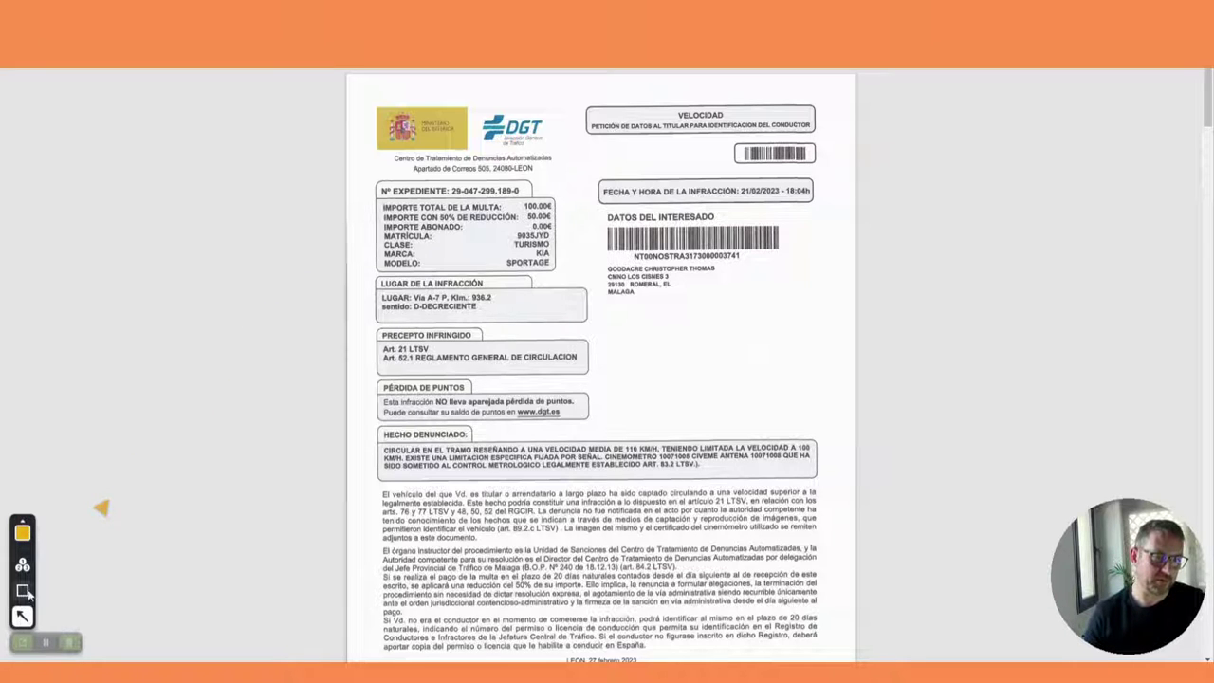
left_click(21, 616)
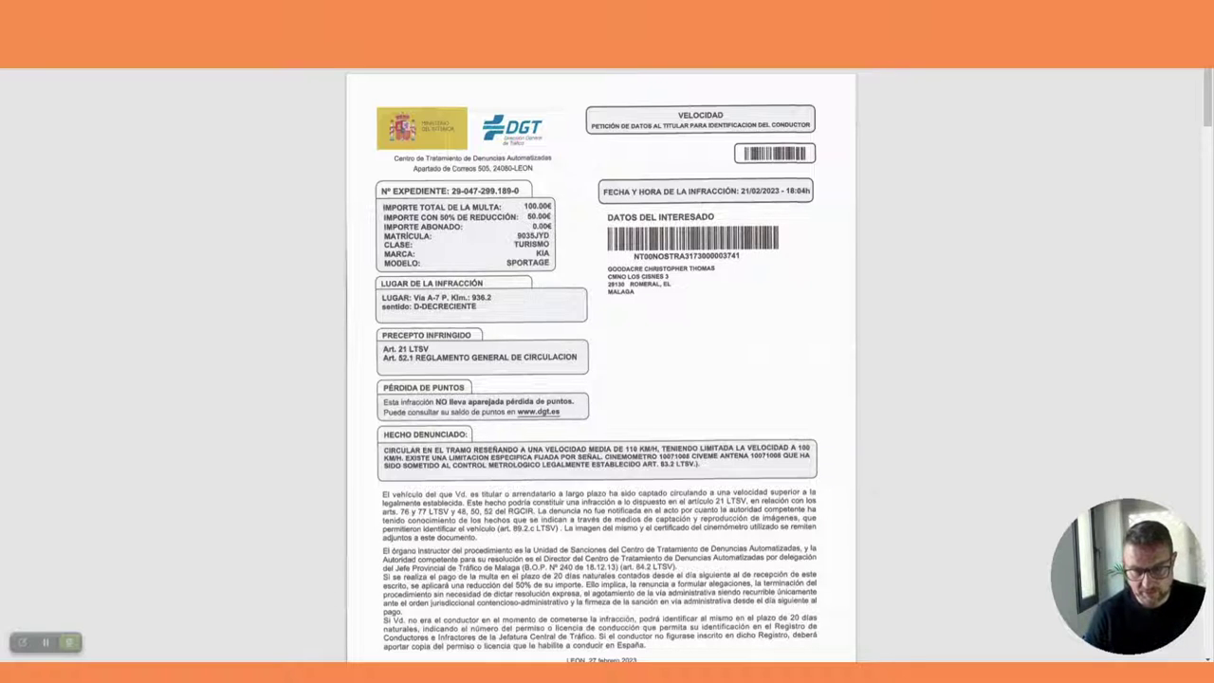
left_click(823, 633)
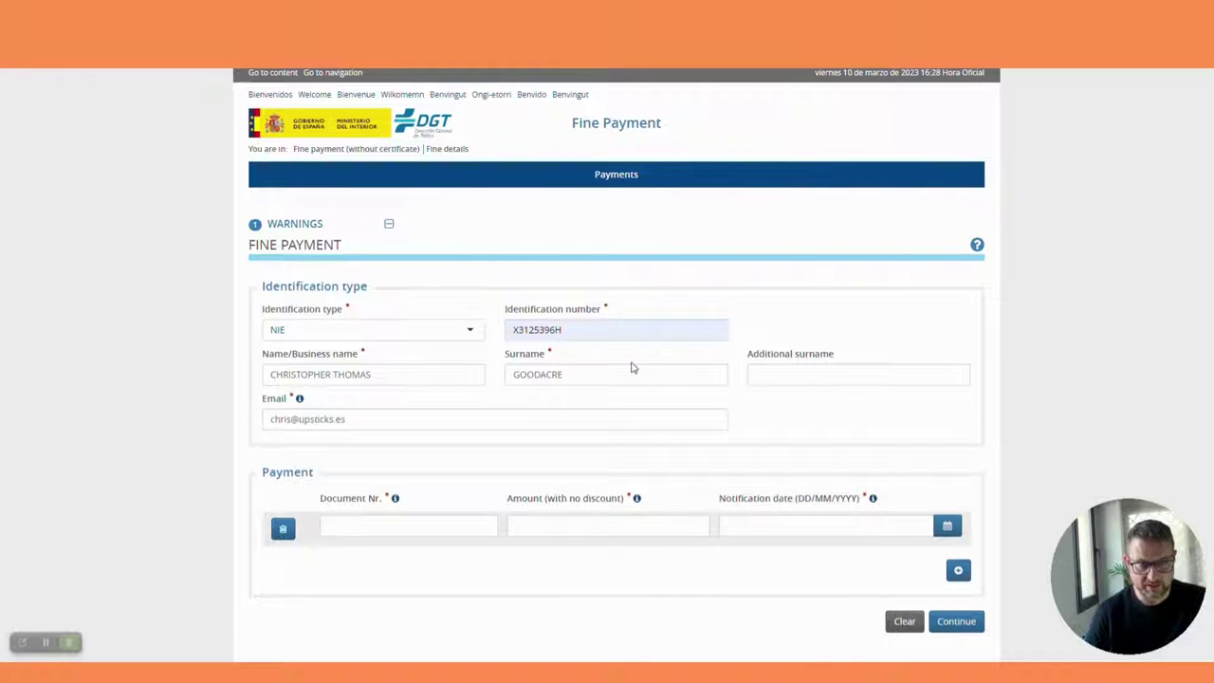
Step: Enter the fine's expediente document number and an amount of 100 in the payment row
left_click(433, 527)
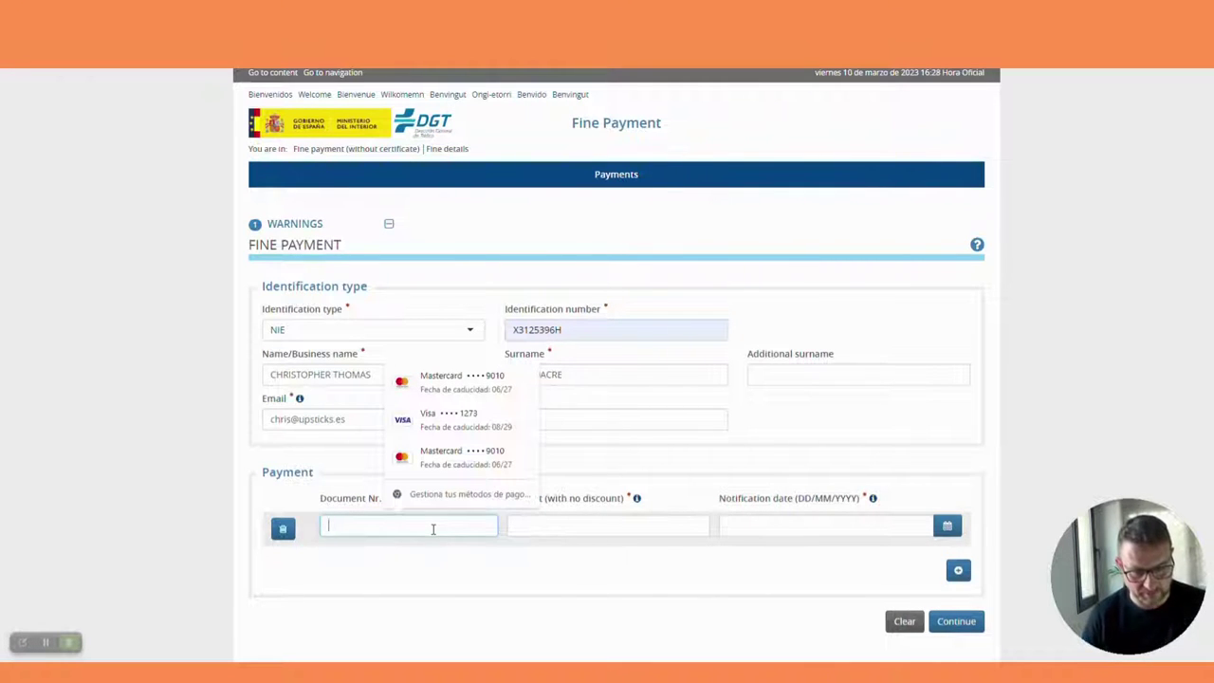
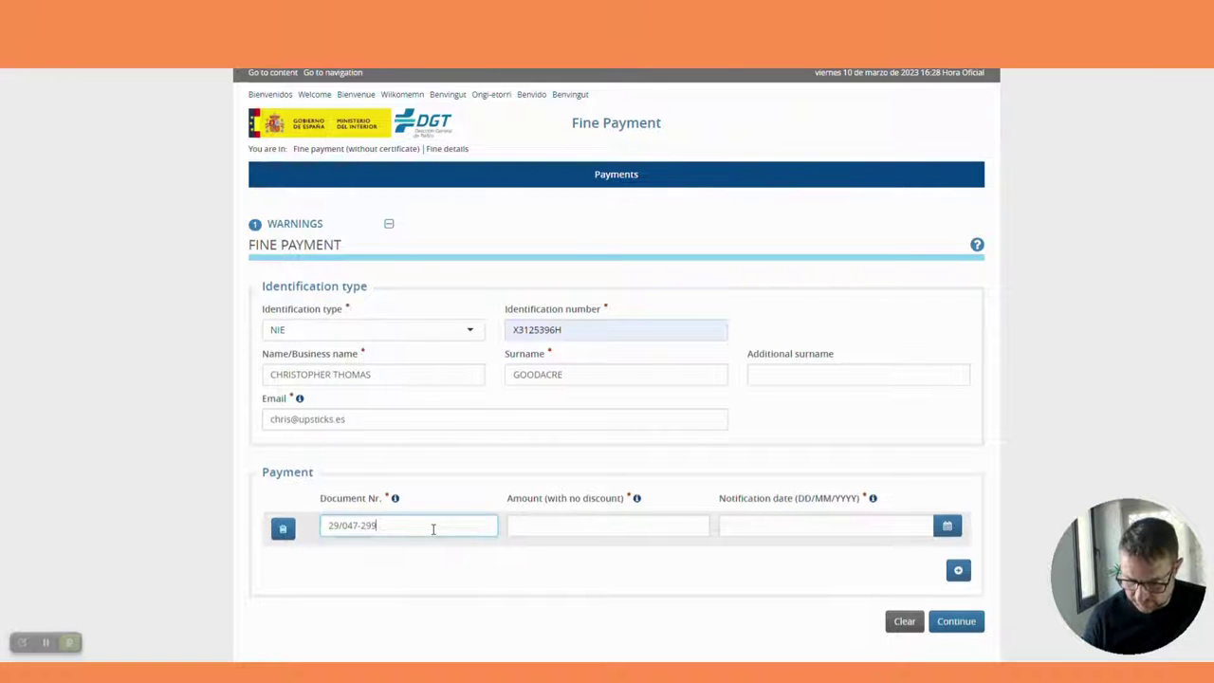
key("Tab")
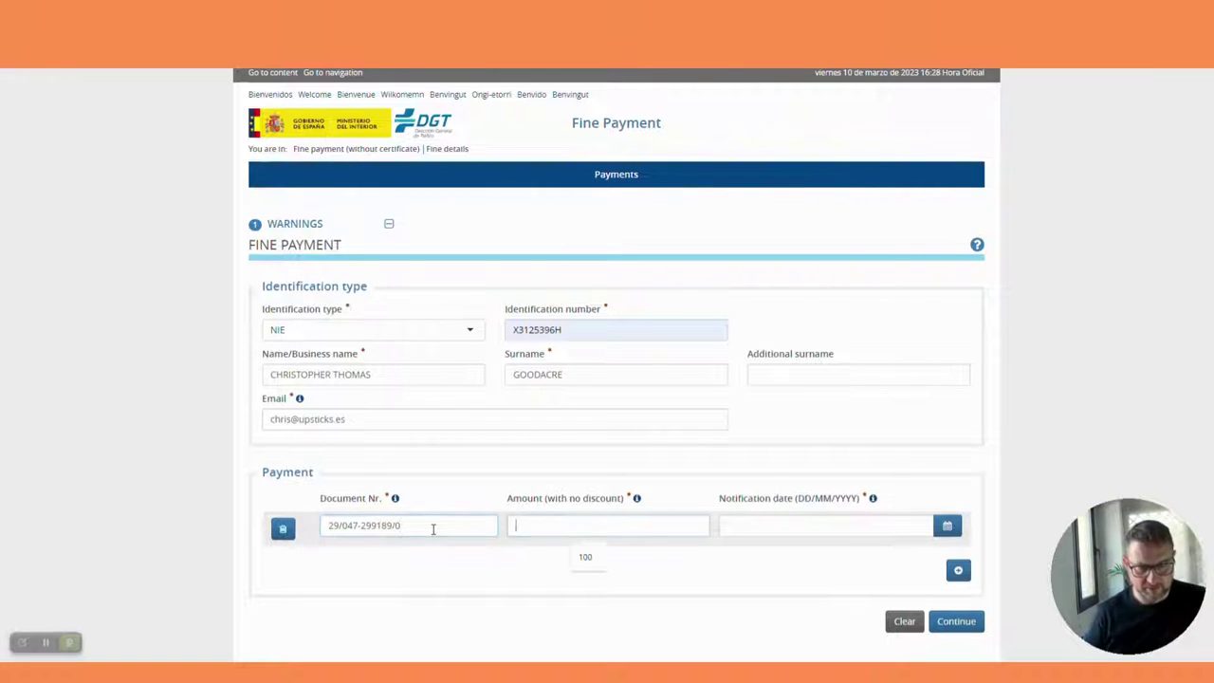
type("100")
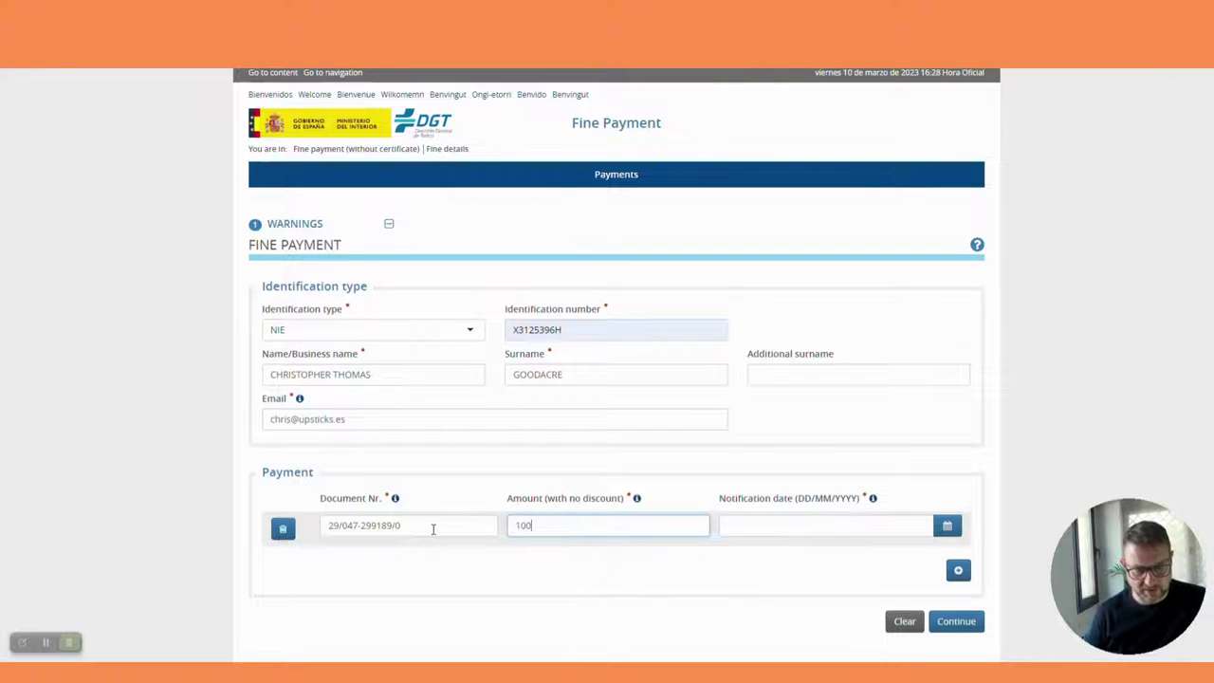
key("Tab")
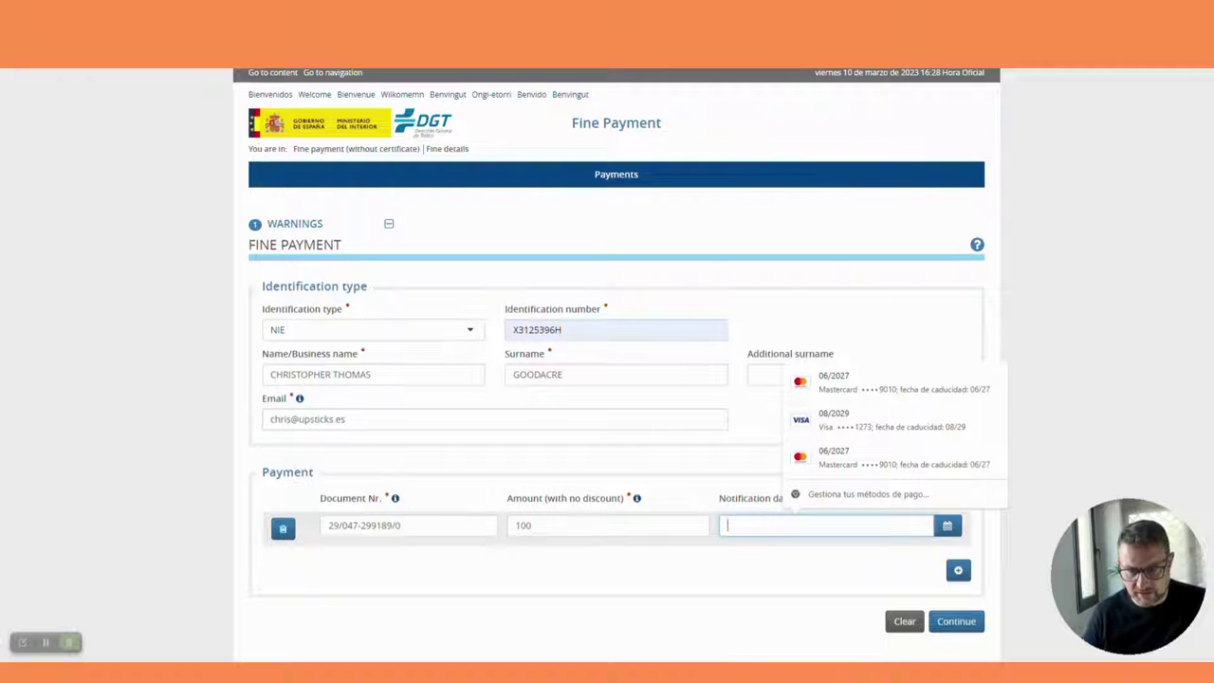
left_click(587, 675)
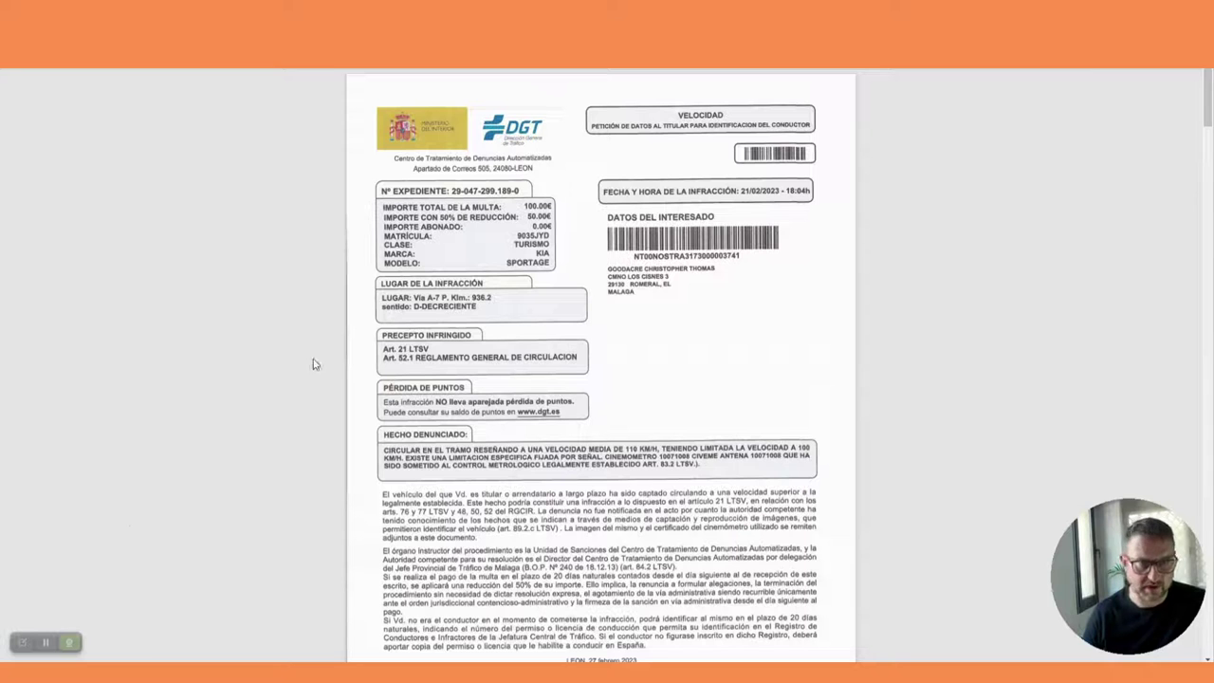
left_click(21, 642)
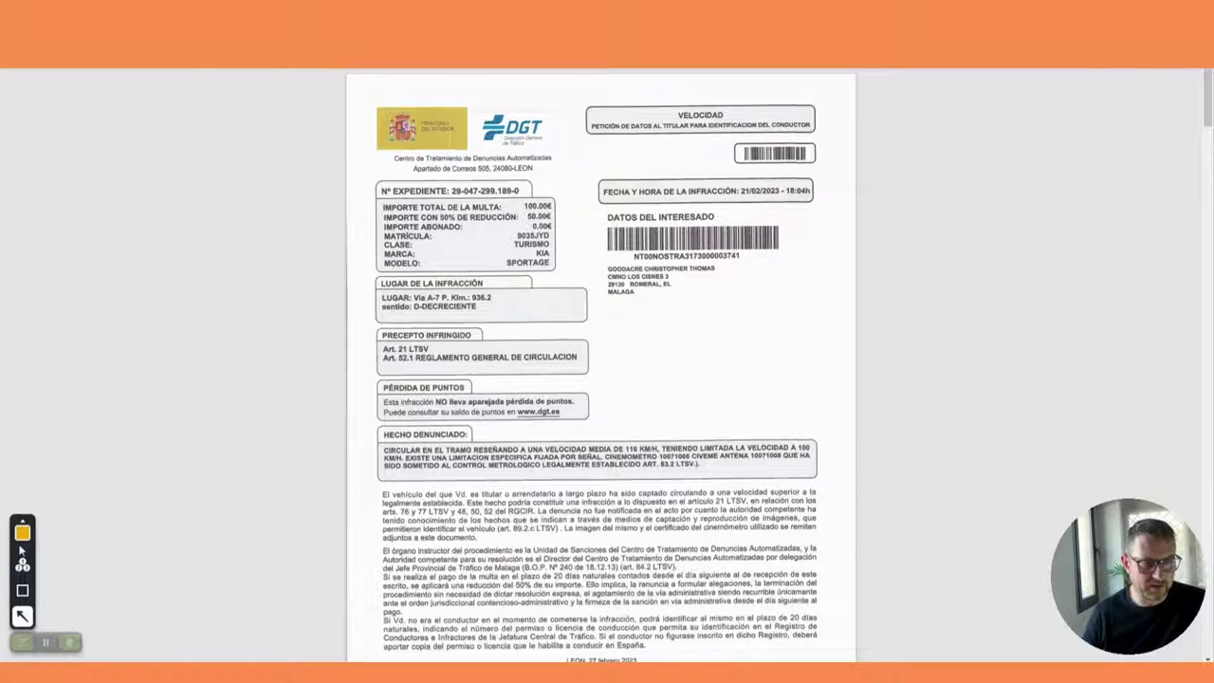
left_click(23, 533)
mouse_move(57, 582)
left_mouse_down()
mouse_move(212, 394)
mouse_move(247, 314)
left_mouse_up()
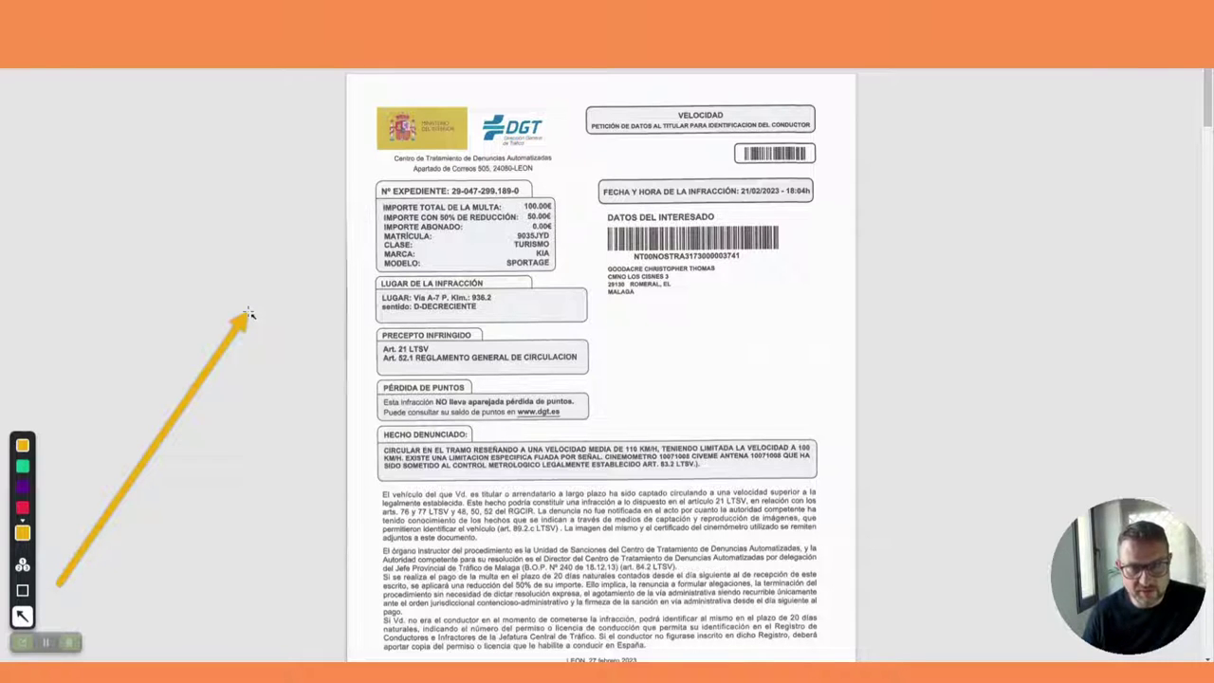
mouse_move(246, 314)
left_mouse_down()
mouse_move(453, 447)
mouse_move(556, 491)
mouse_move(650, 311)
mouse_move(457, 206)
mouse_move(404, 224)
mouse_move(195, 544)
mouse_move(61, 592)
left_mouse_up()
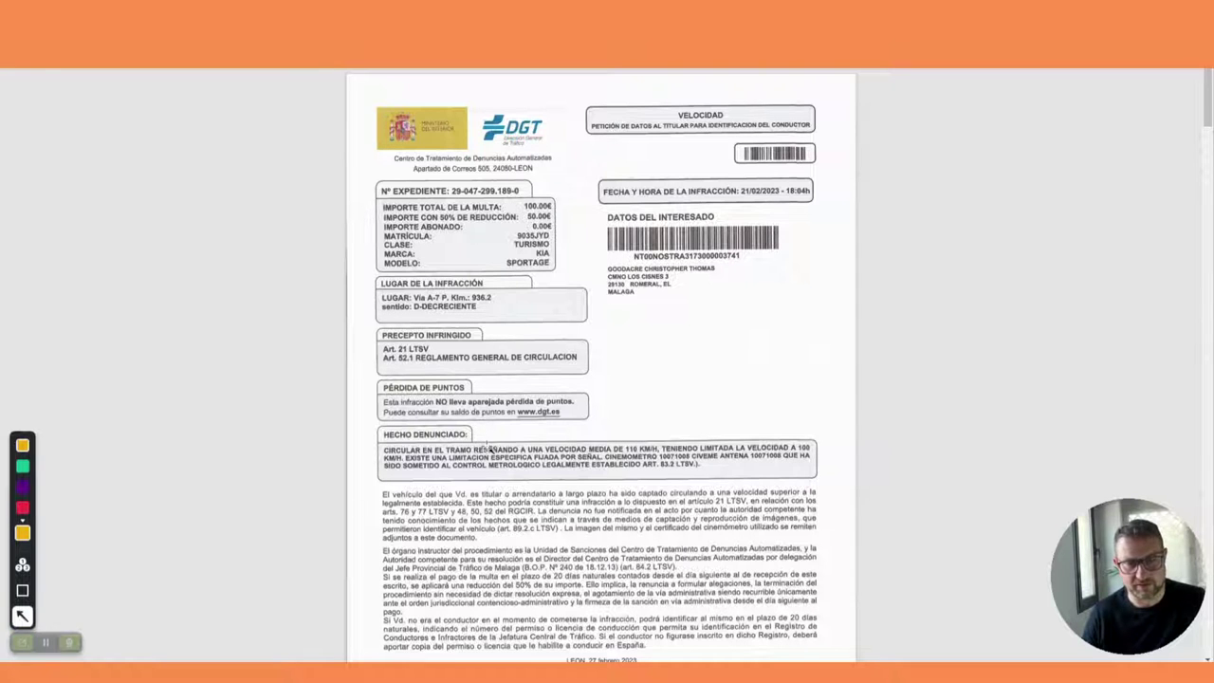
left_click(23, 642)
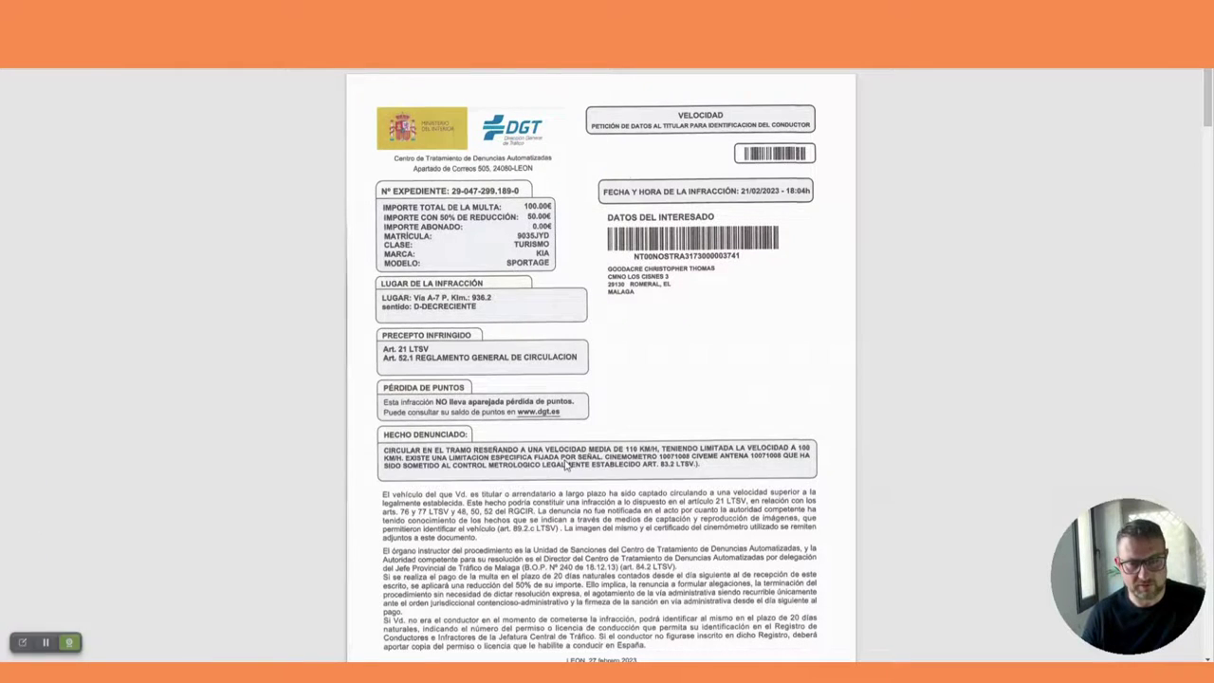
scroll(566, 464, "down", 20)
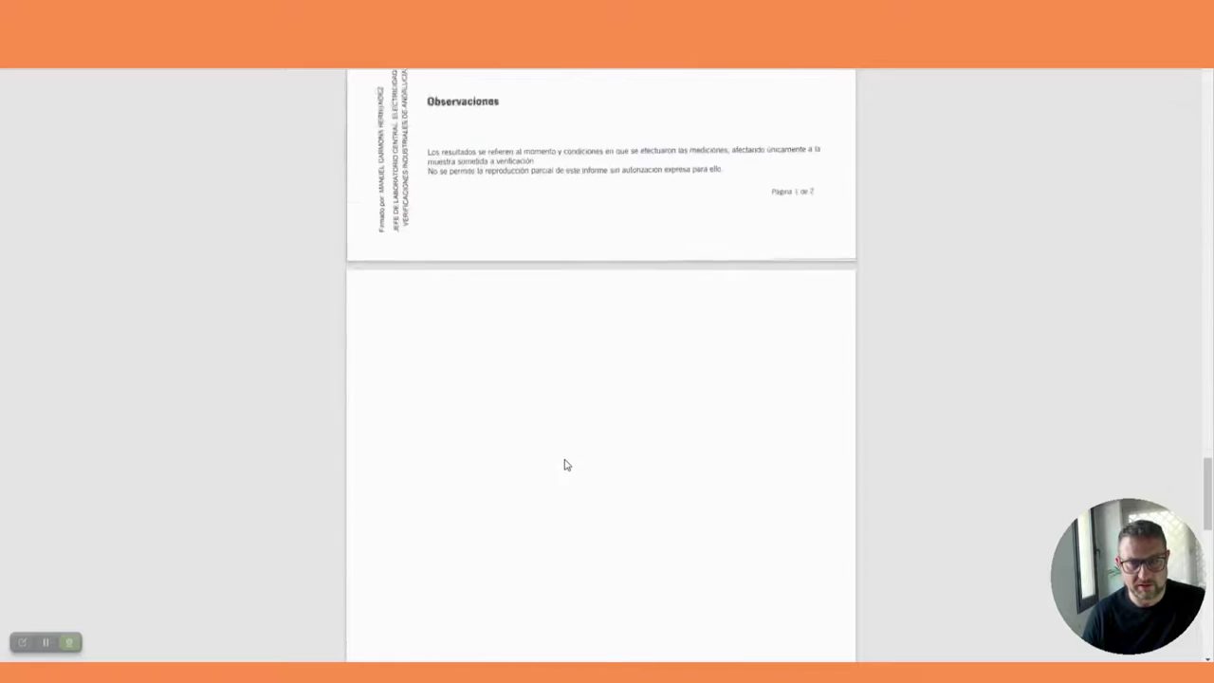
scroll(566, 464, "down", 10)
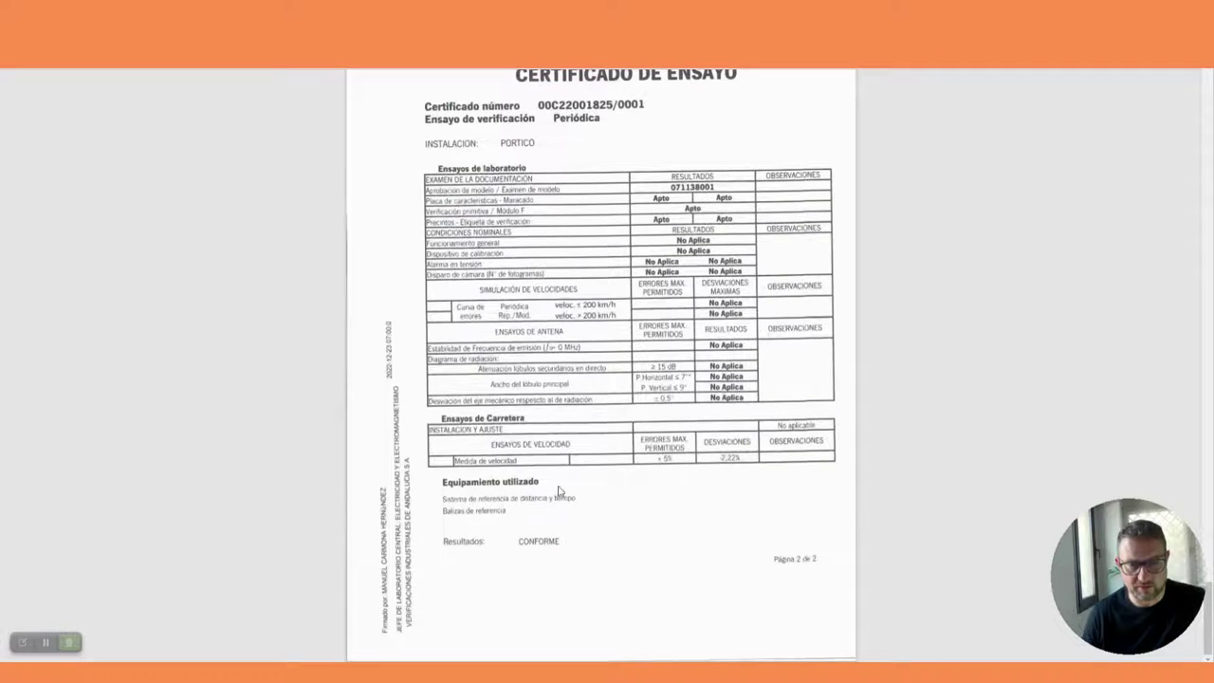
scroll(573, 548, "down", 20)
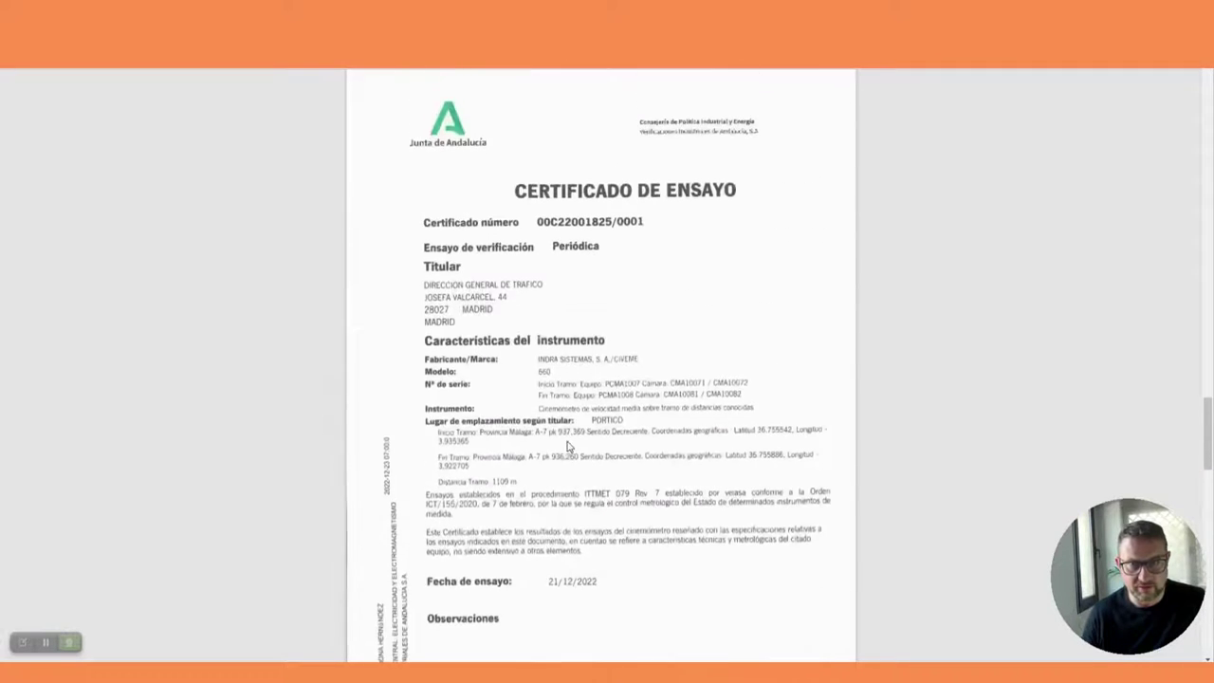
scroll(569, 446, "up", 2)
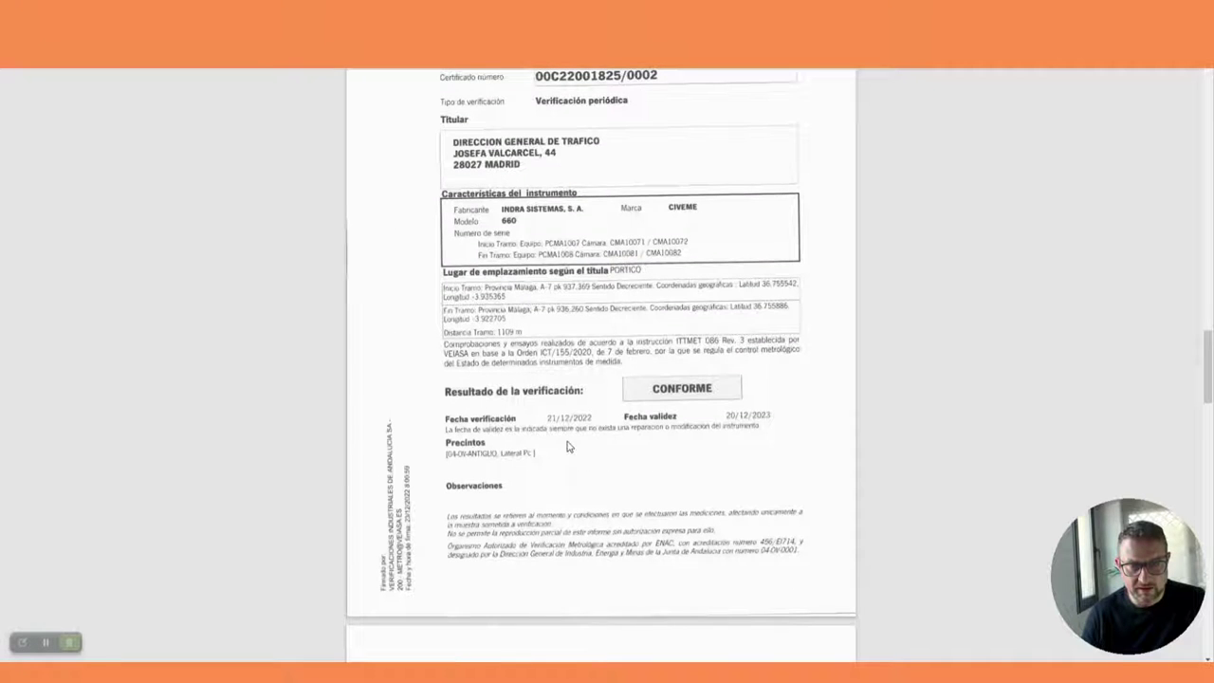
scroll(567, 446, "up", 15)
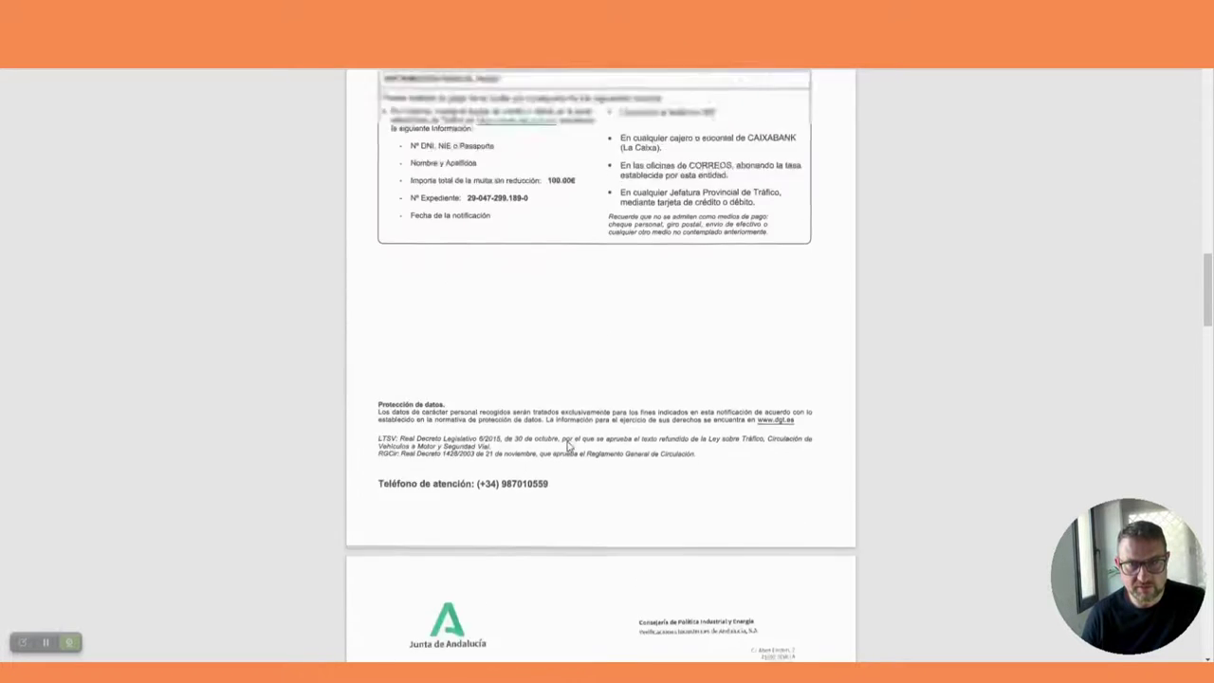
scroll(567, 447, "up", 6)
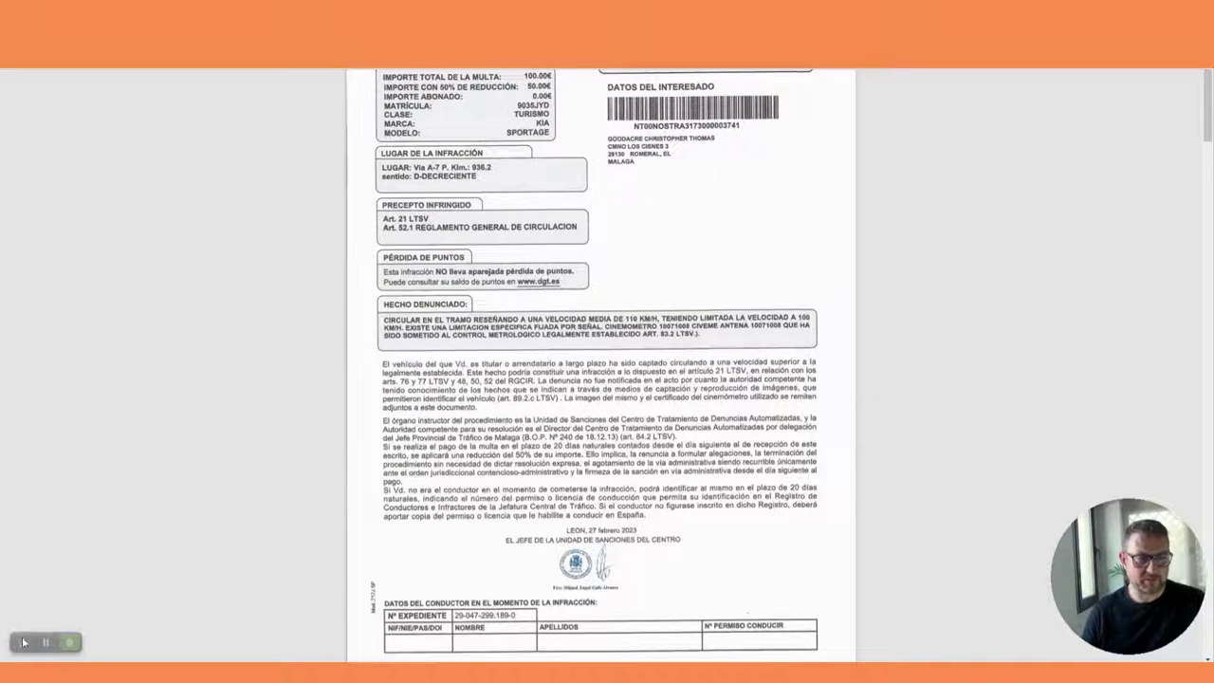
mouse_move(22, 617)
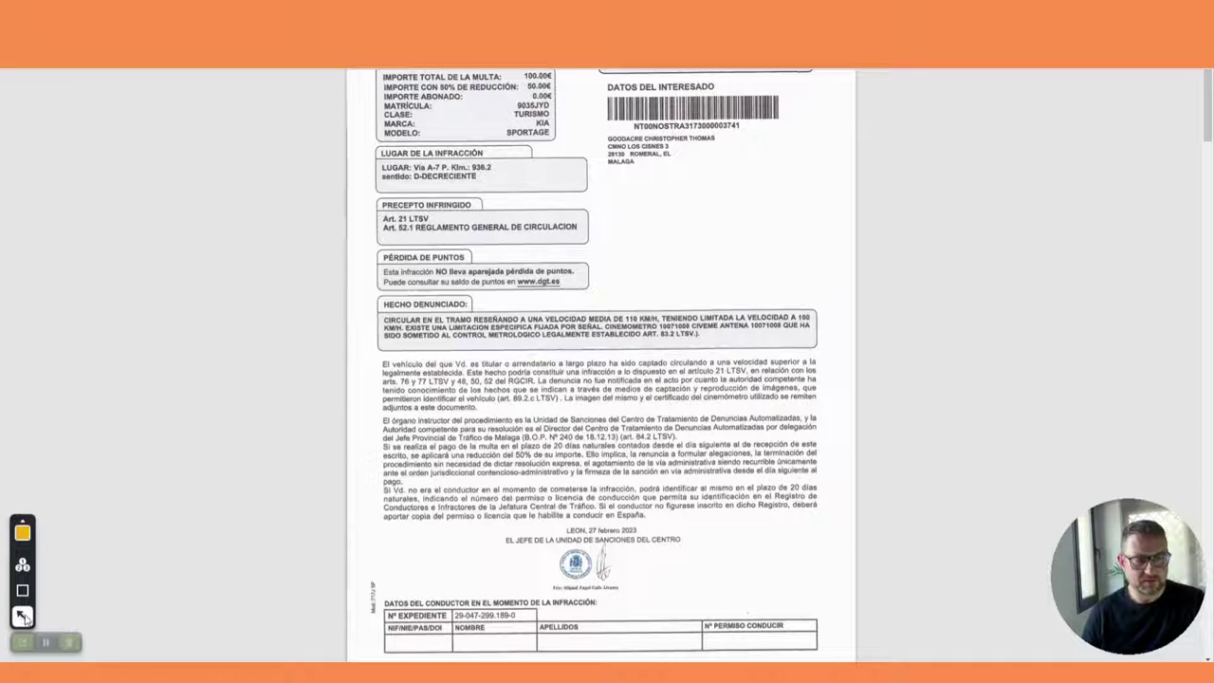
mouse_move(105, 549)
left_mouse_down()
mouse_move(543, 549)
mouse_move(576, 531)
left_mouse_up()
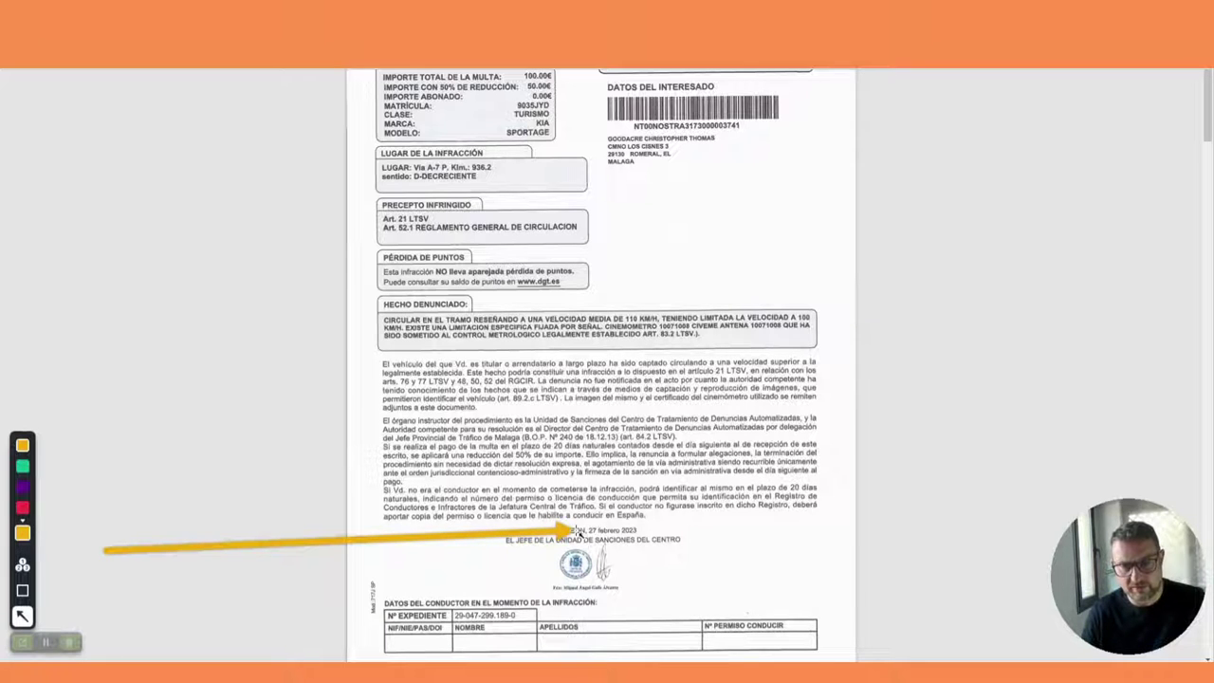
left_click_drag(575, 530, 204, 529)
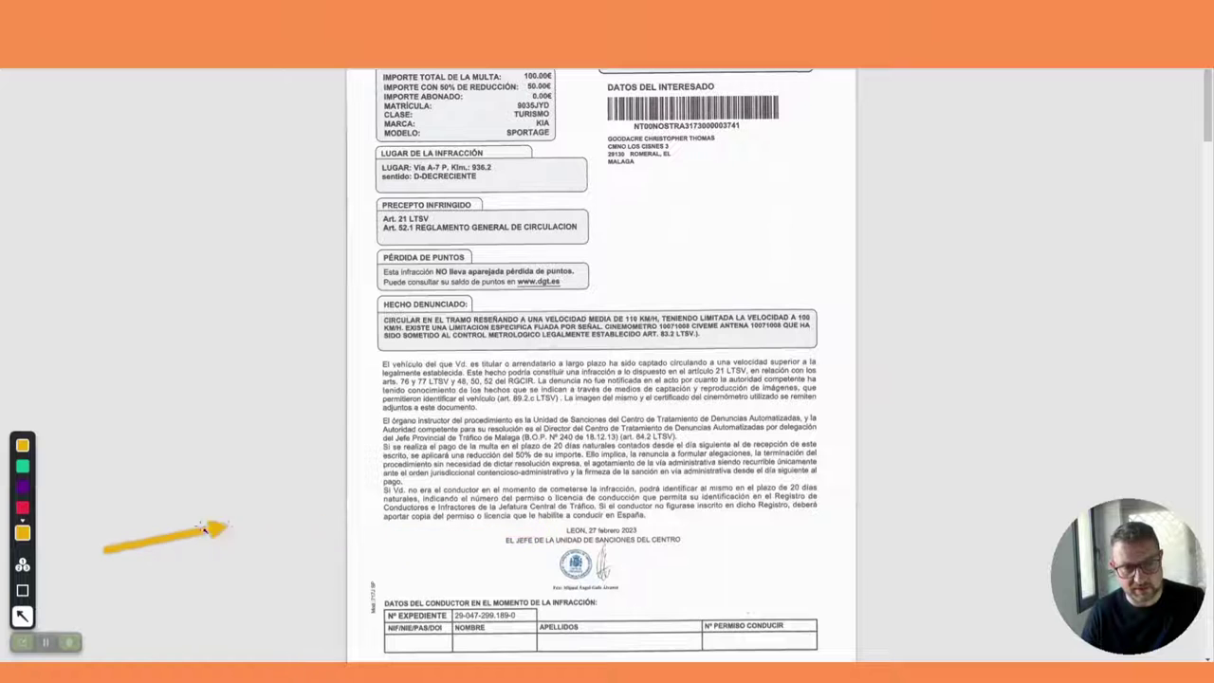
left_click(24, 642)
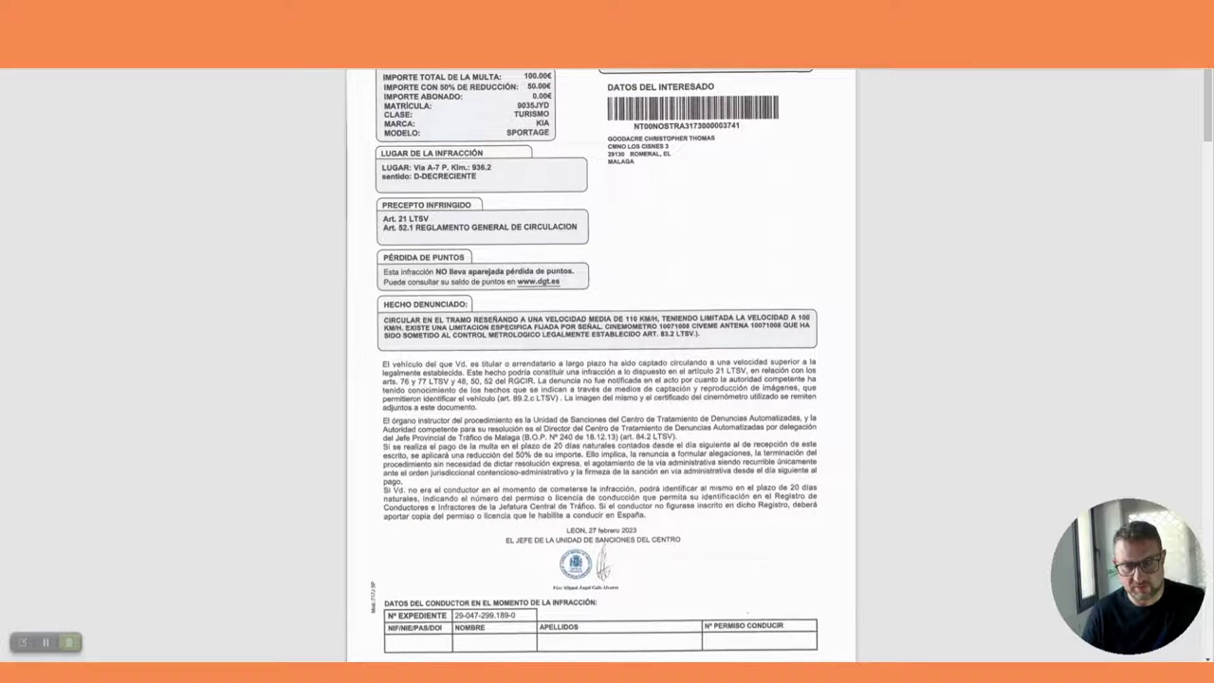
Step: Enter notification date 27/02/2023 and submit to see the 50.00 € discounted total
left_click(813, 641)
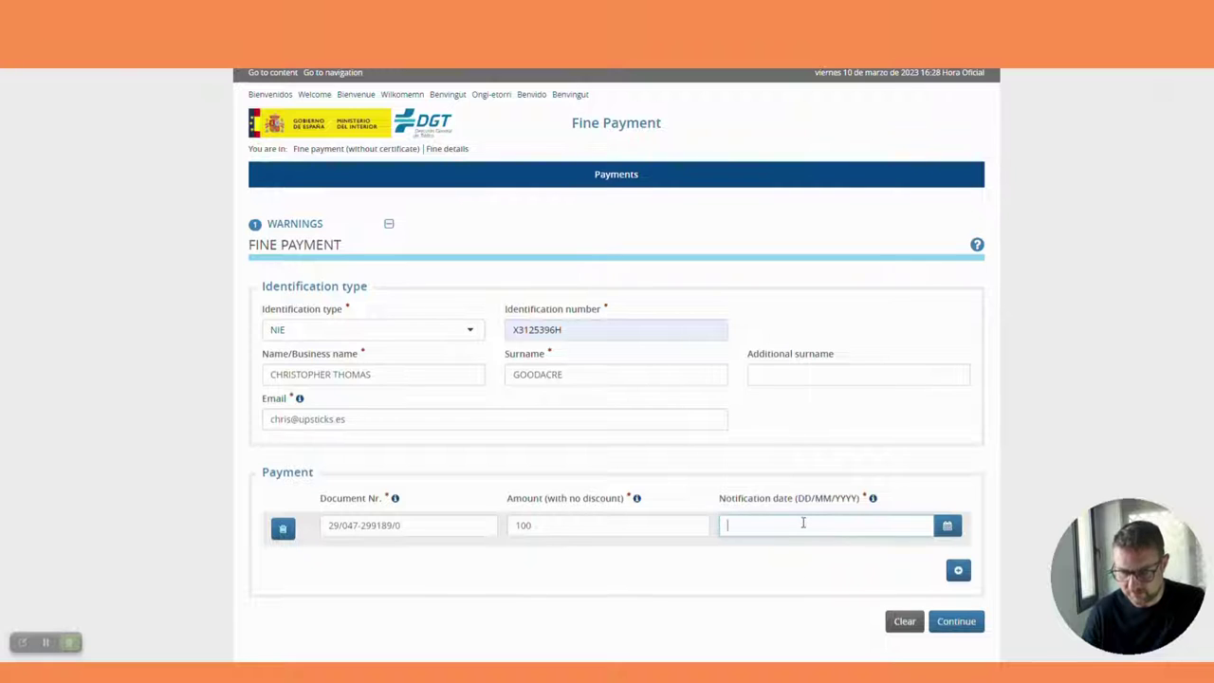
type("27/")
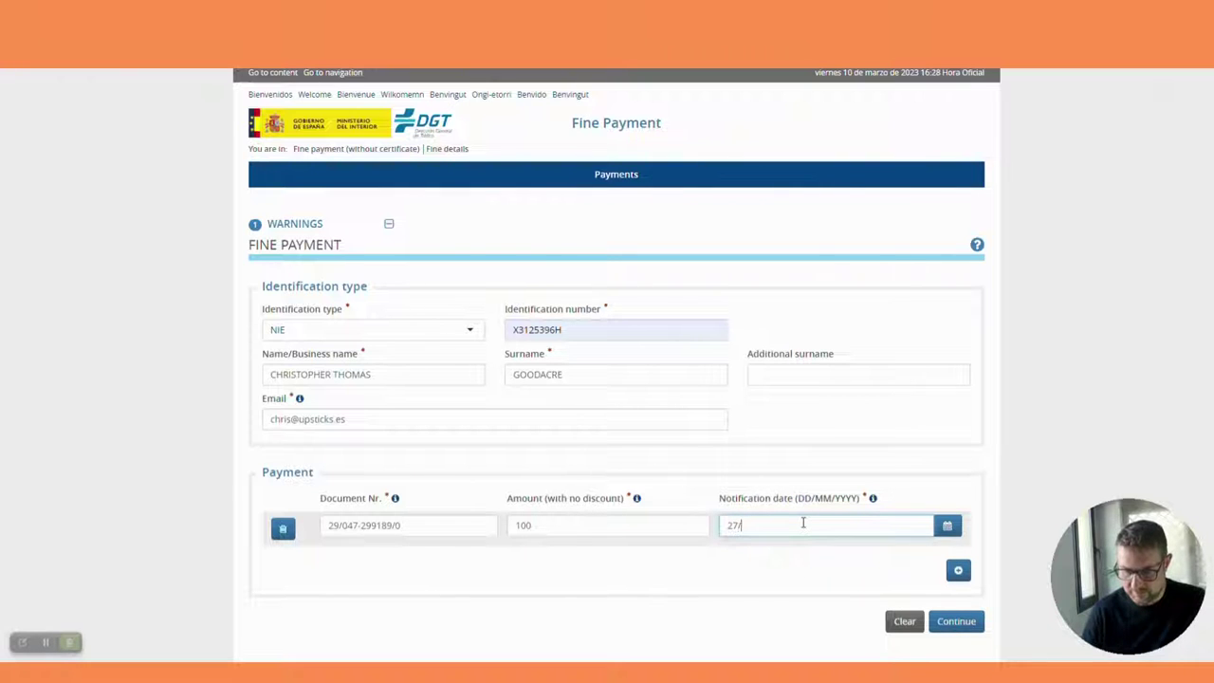
type("02/202")
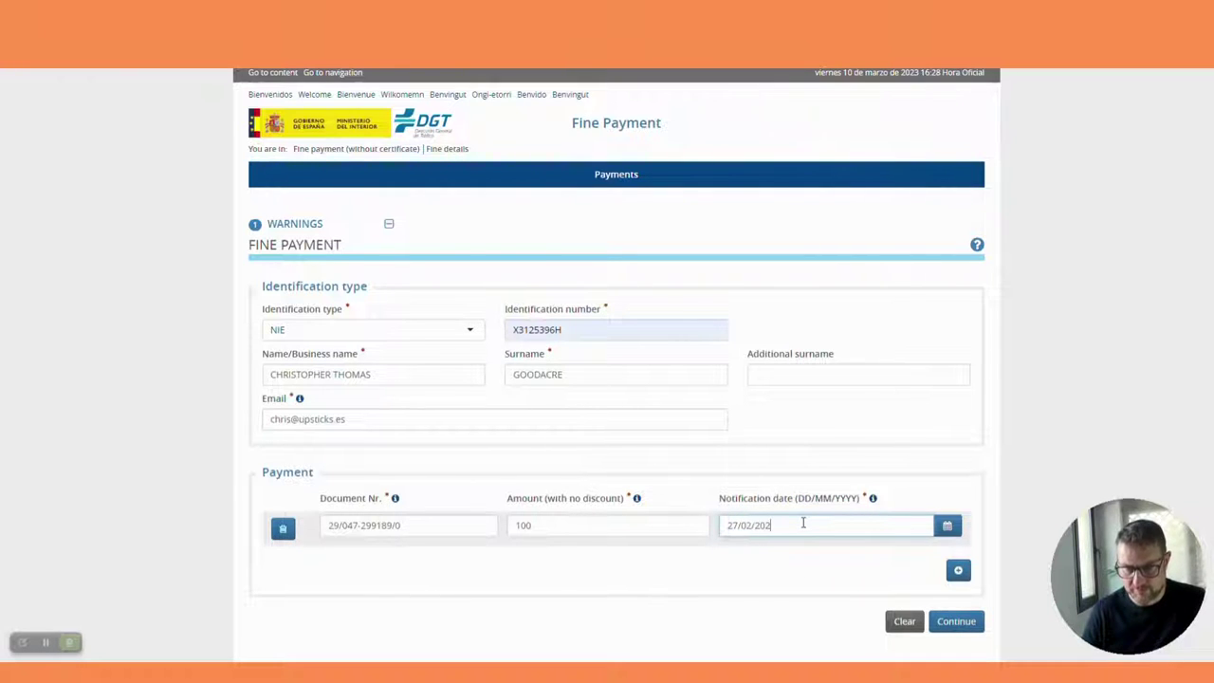
type("3")
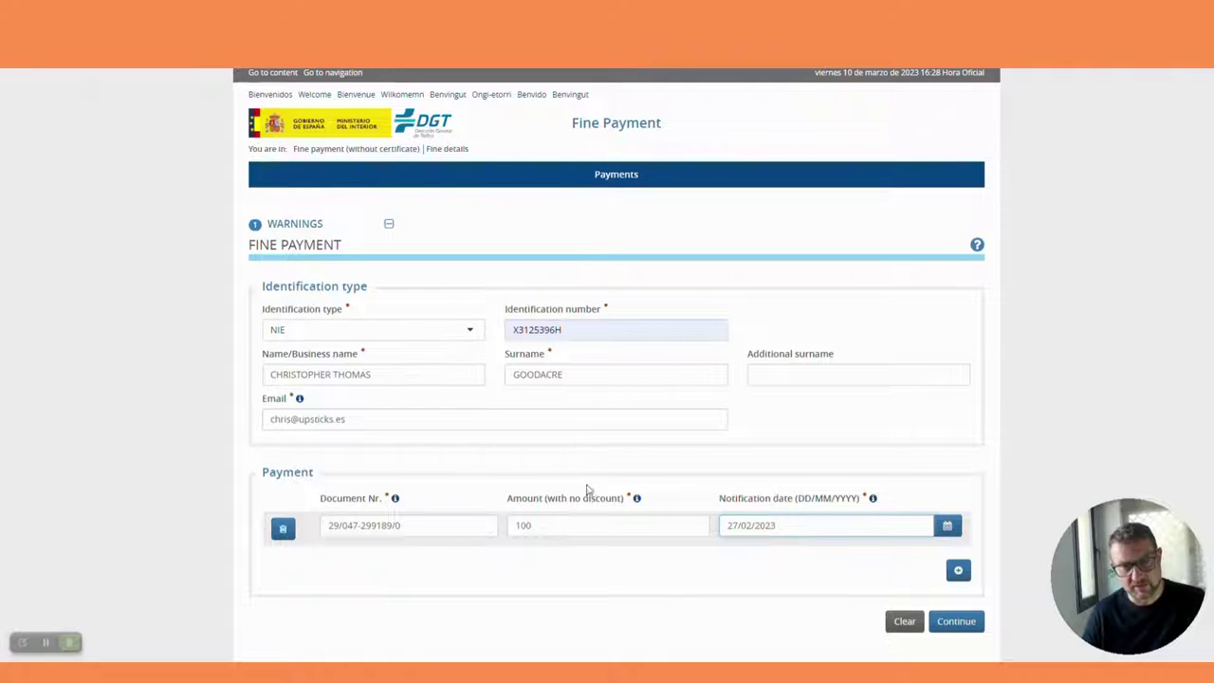
left_click(956, 622)
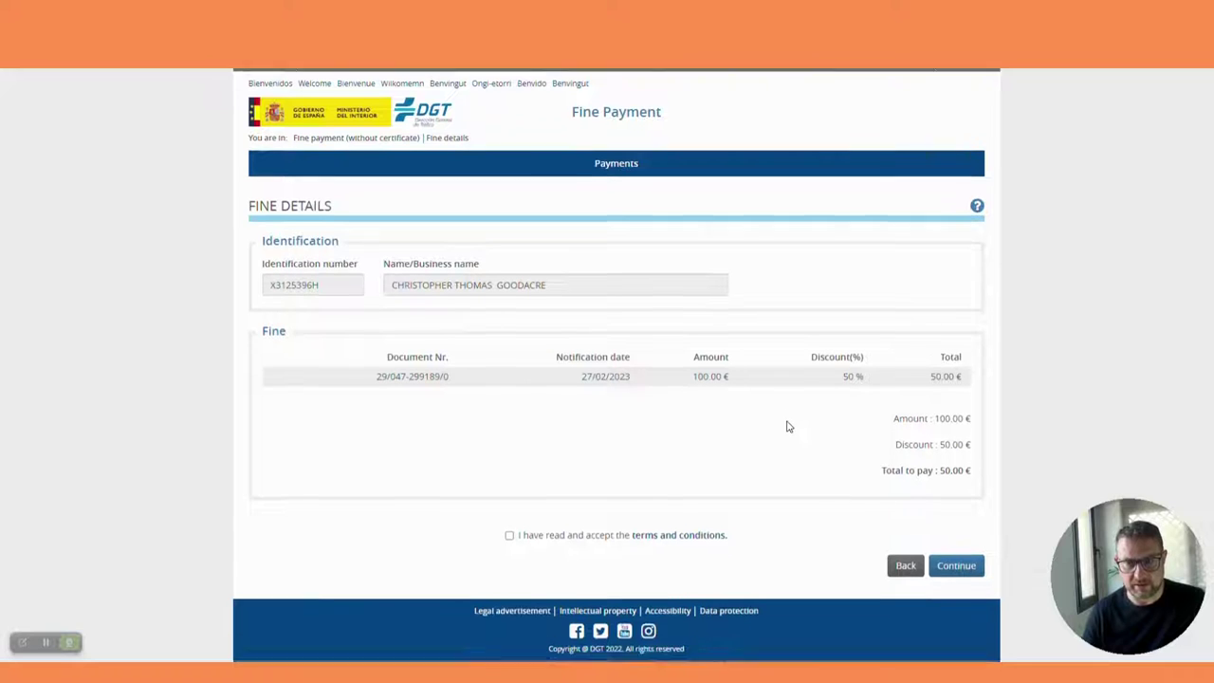
scroll(790, 426, "down", 1)
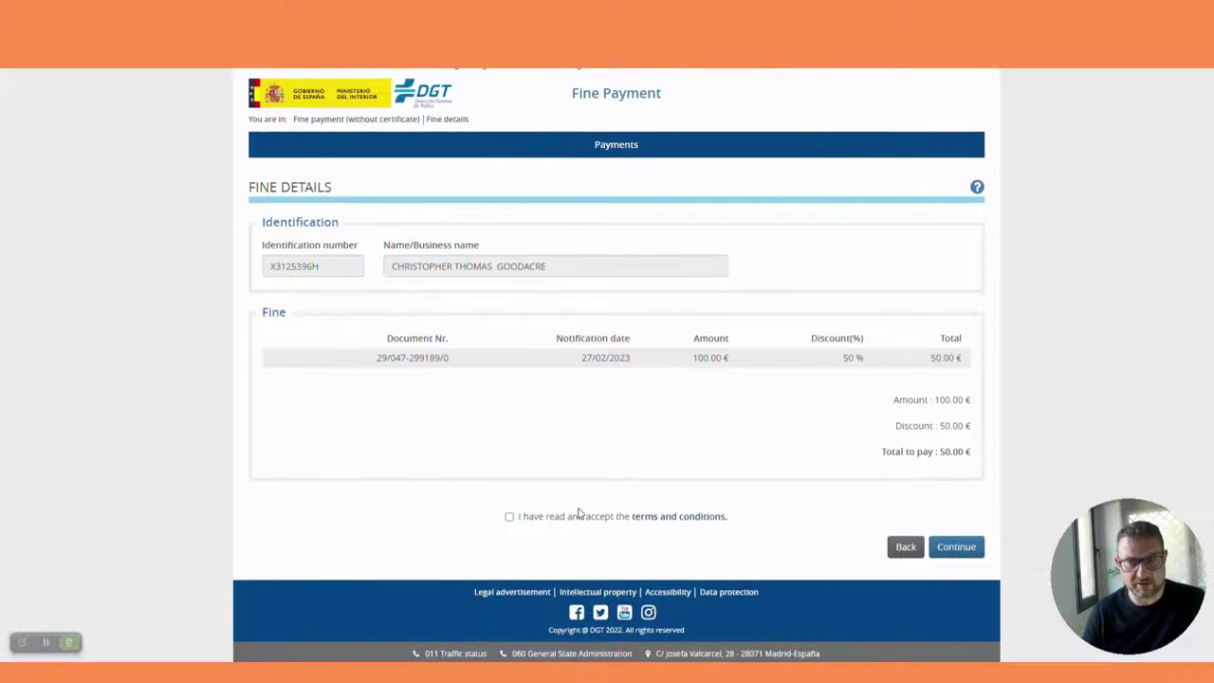
Step: Read through the payment terms and conditions, then accept them for the 50.00 € fine
left_click(690, 518)
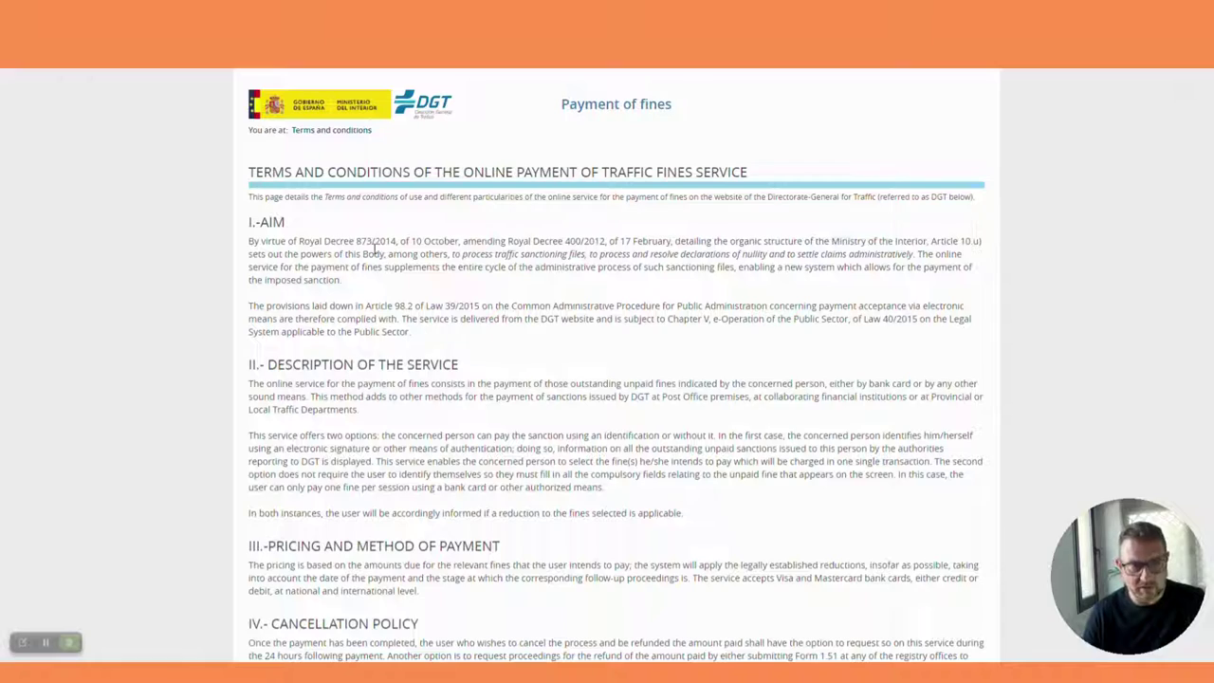
left_click_drag(263, 237, 531, 668)
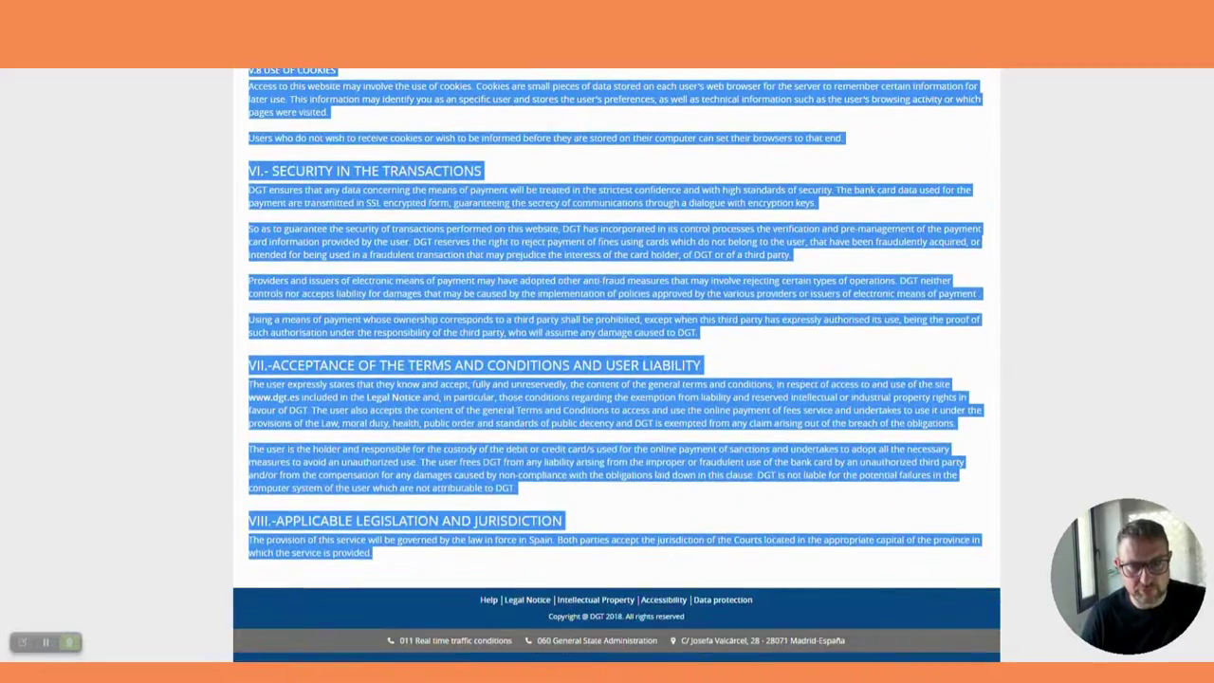
left_click(596, 520)
scroll(583, 501, "up", 5)
scroll(509, 322, "up", 15)
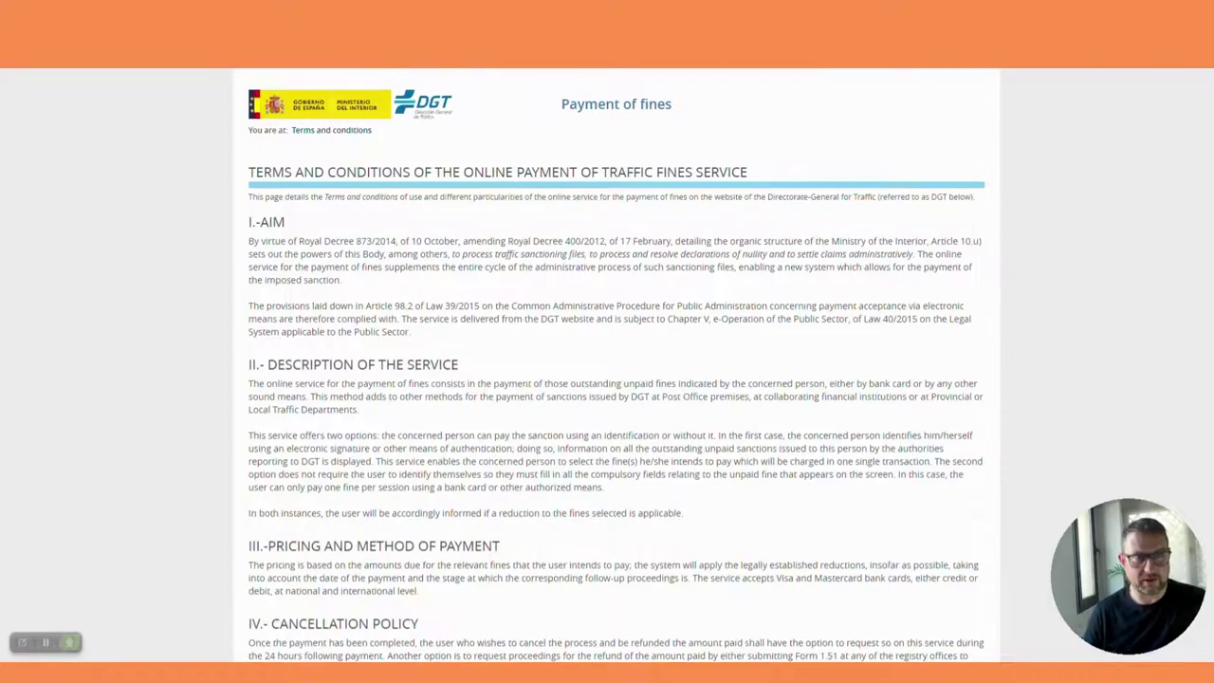
key("ctrl+w")
left_click(510, 518)
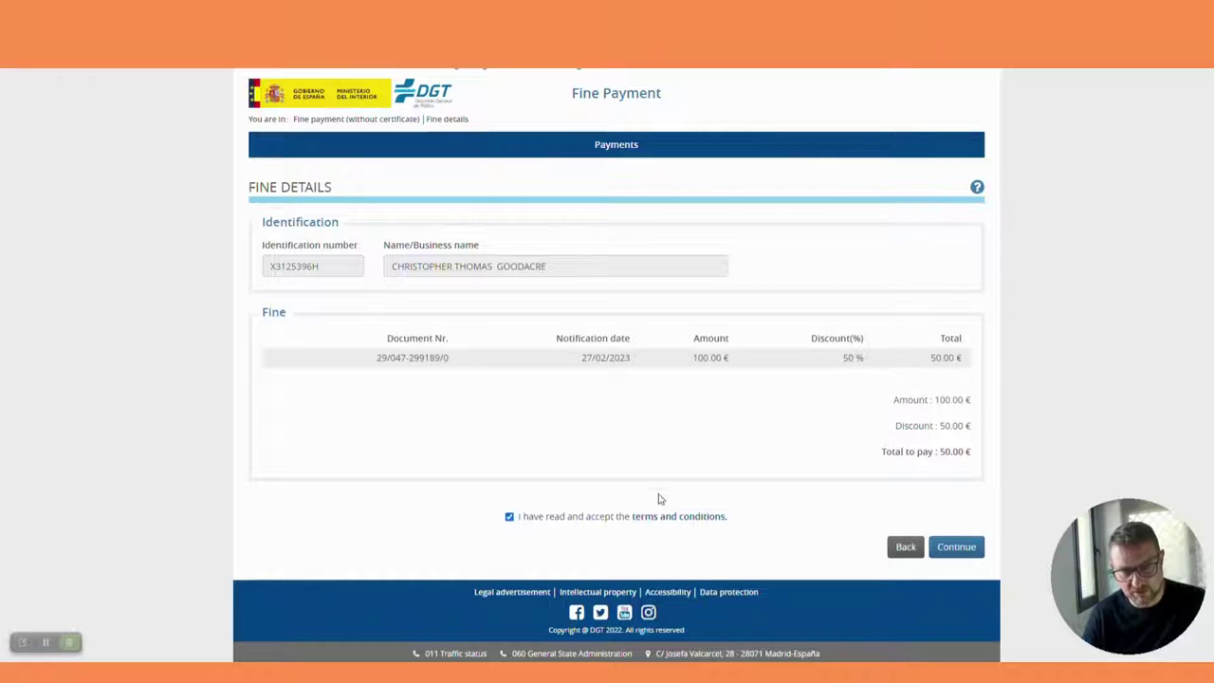
Step: Pay the 50.00 € fine by card, setting expiry month 12 and the expiry year and ticking the extra option
left_click(958, 548)
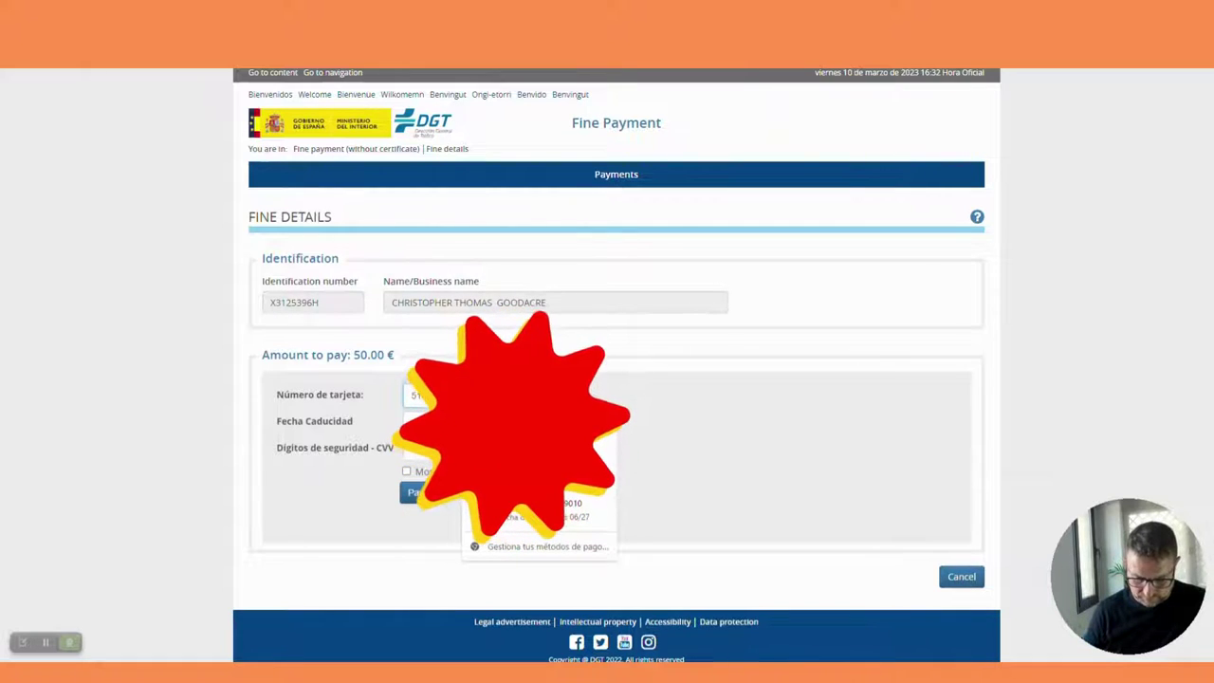
left_click(417, 421)
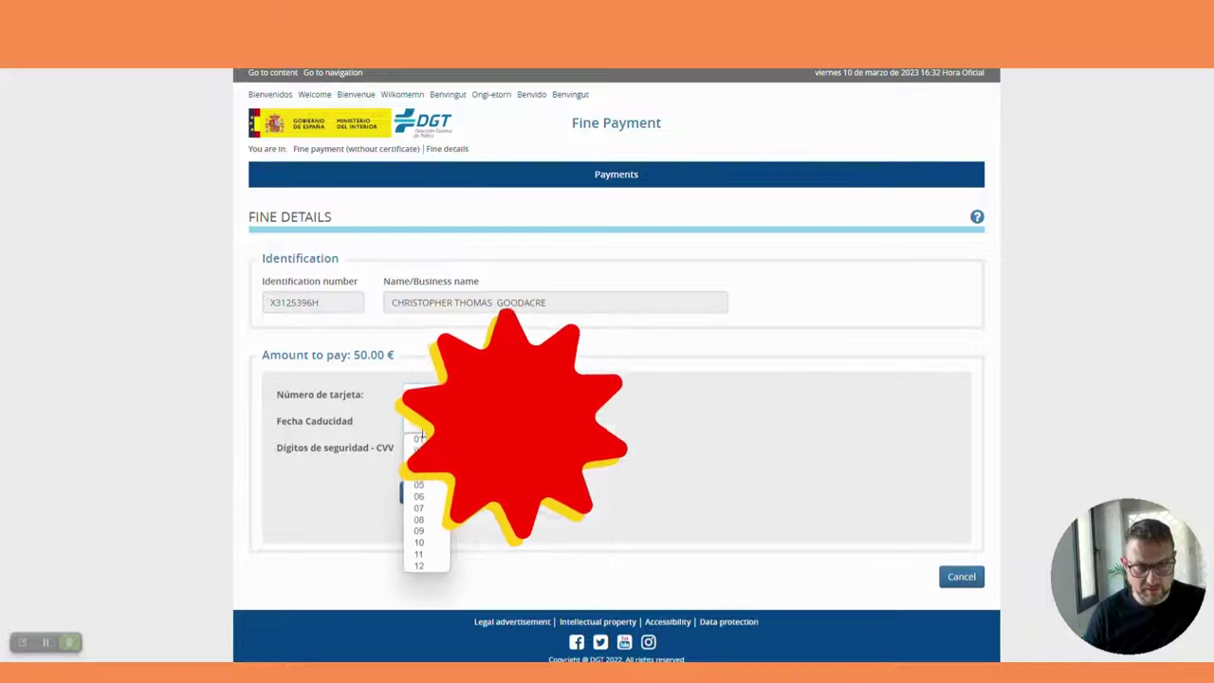
left_click(418, 565)
left_click(469, 421)
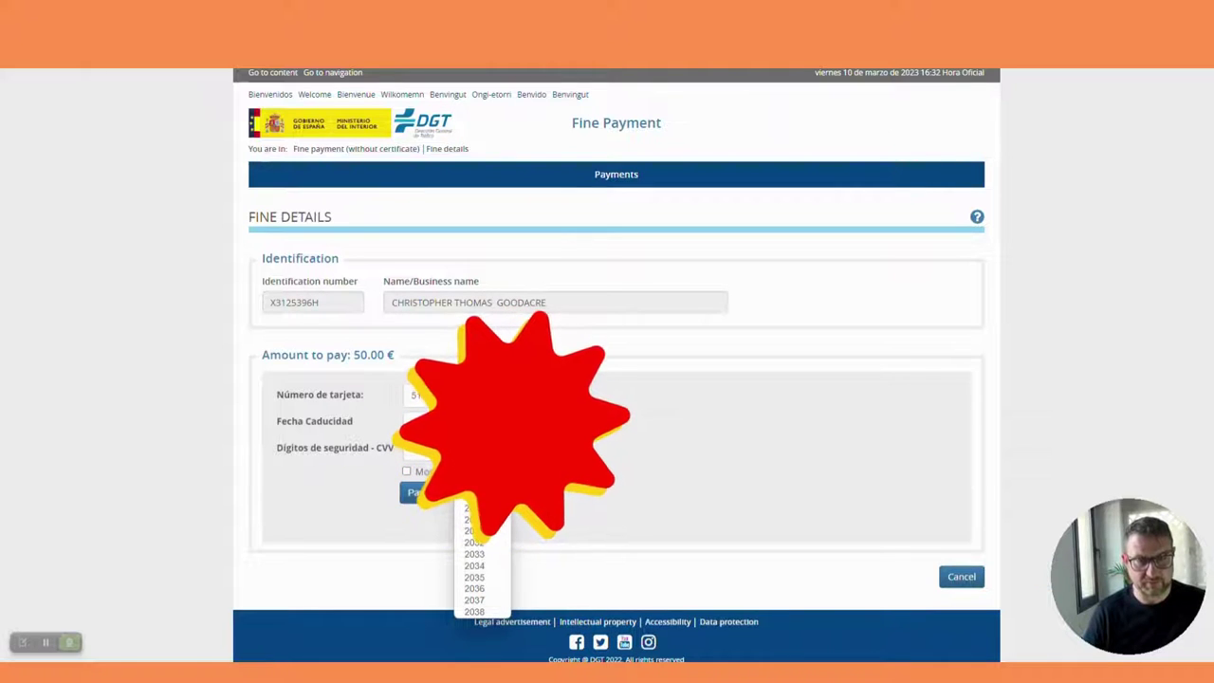
left_click(474, 474)
left_click(405, 472)
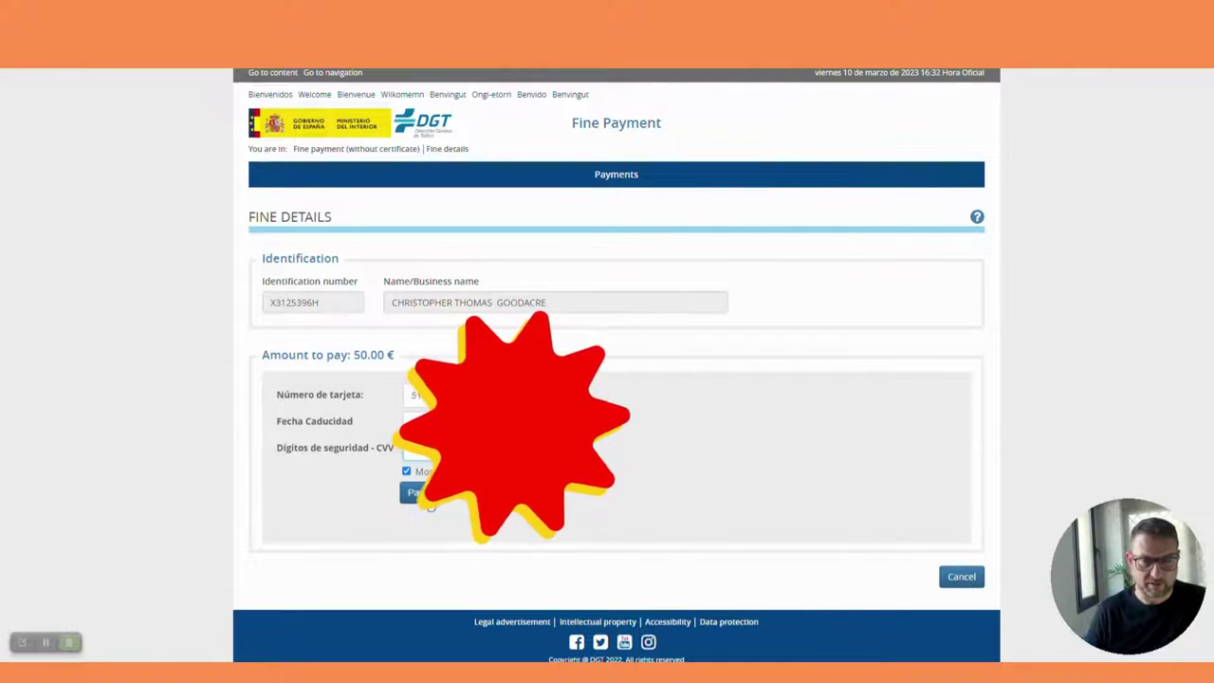
left_click(417, 495)
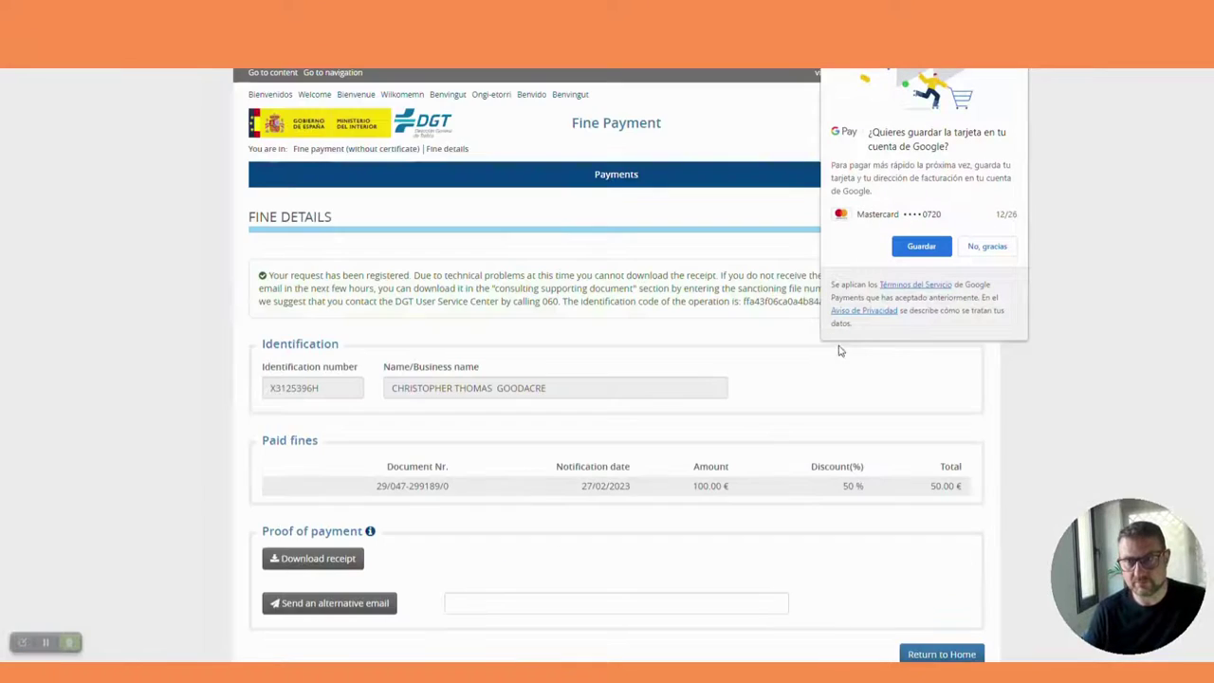
Step: Dismiss the Google Pay save-card offer and download the payment receipt PDF
left_click(920, 245)
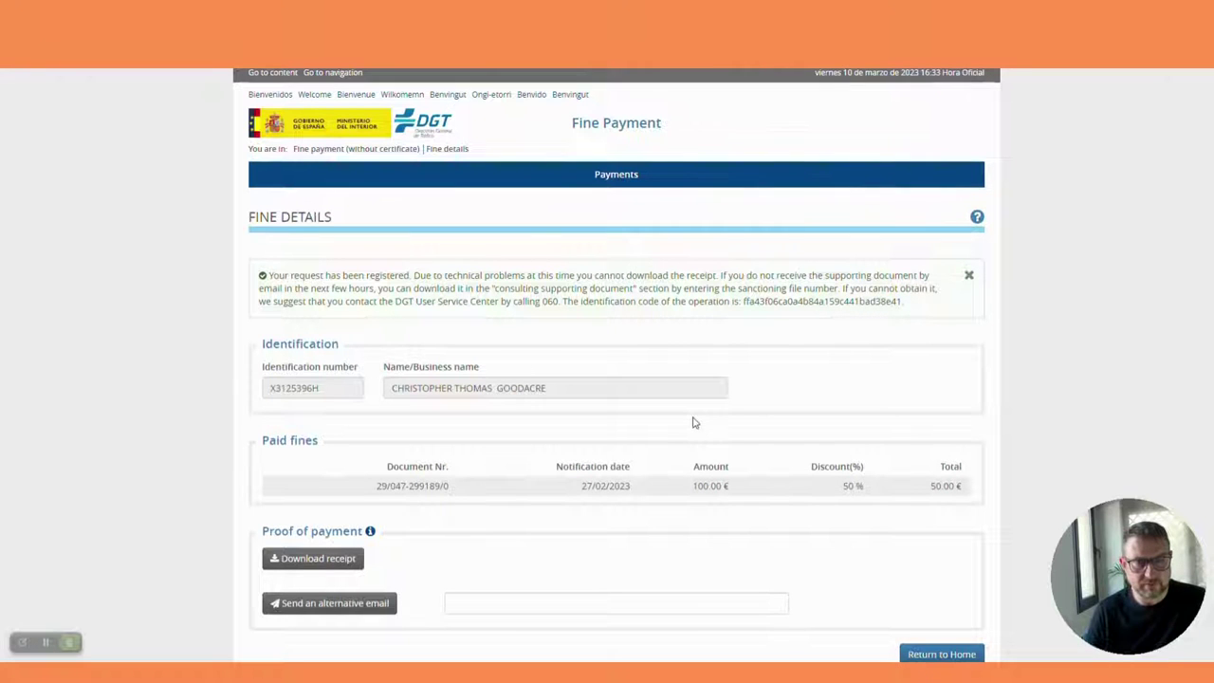
scroll(693, 422, "down", 1)
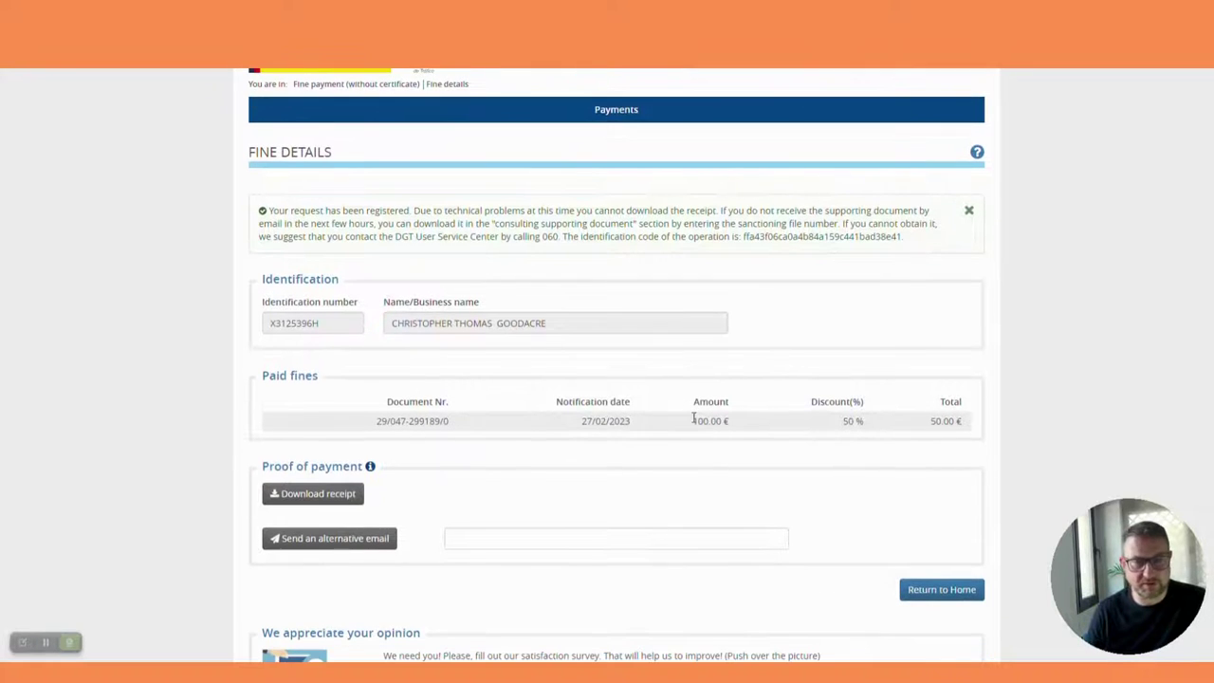
scroll(693, 418, "down", 1)
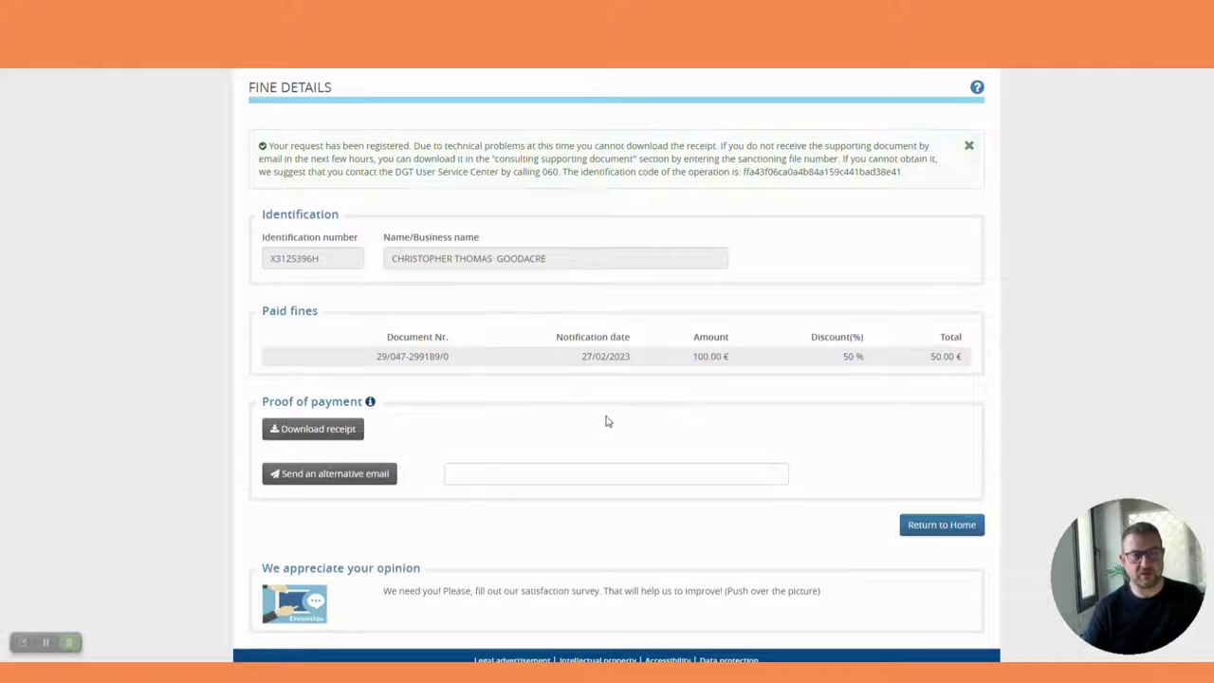
left_click(345, 437)
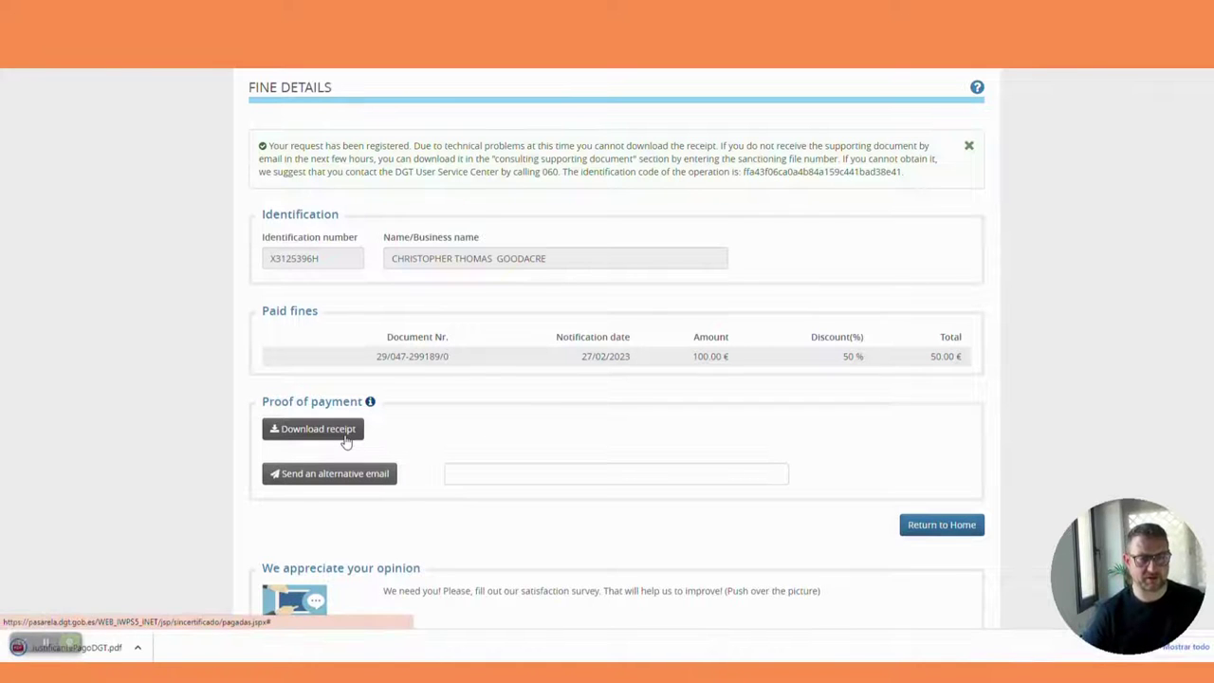
Step: Open the downloaded Justificante de Pago receipt and print it on the Brother printer
left_click(105, 648)
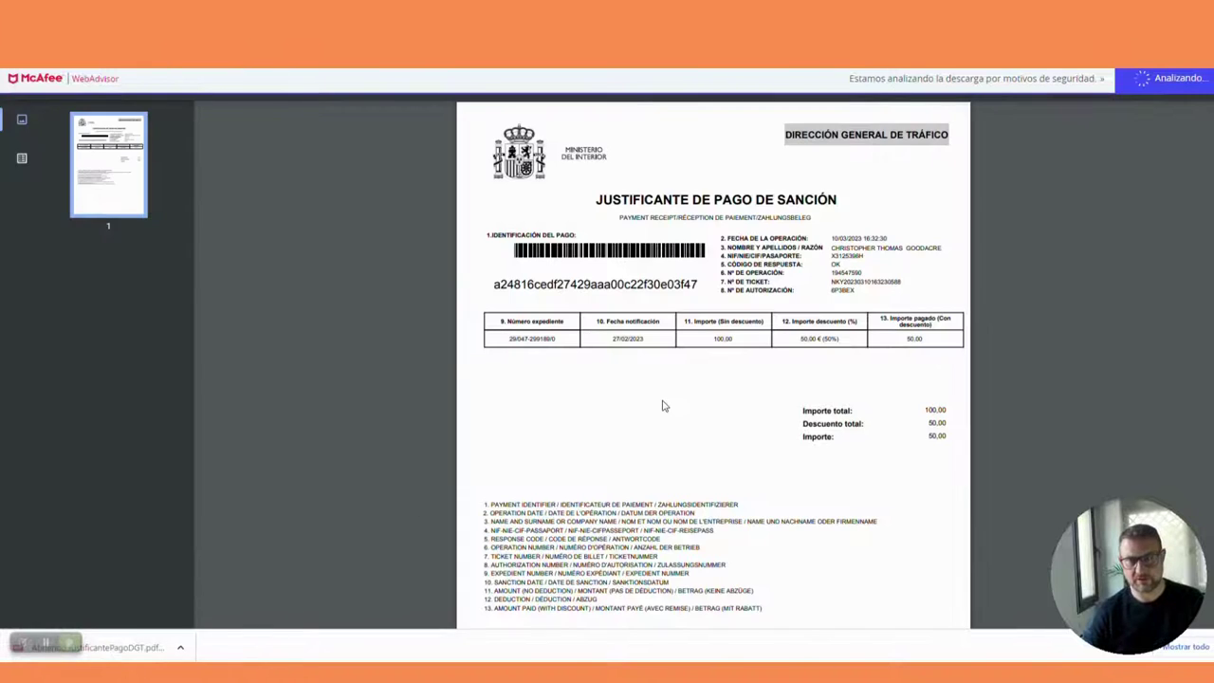
key("ctrl+p")
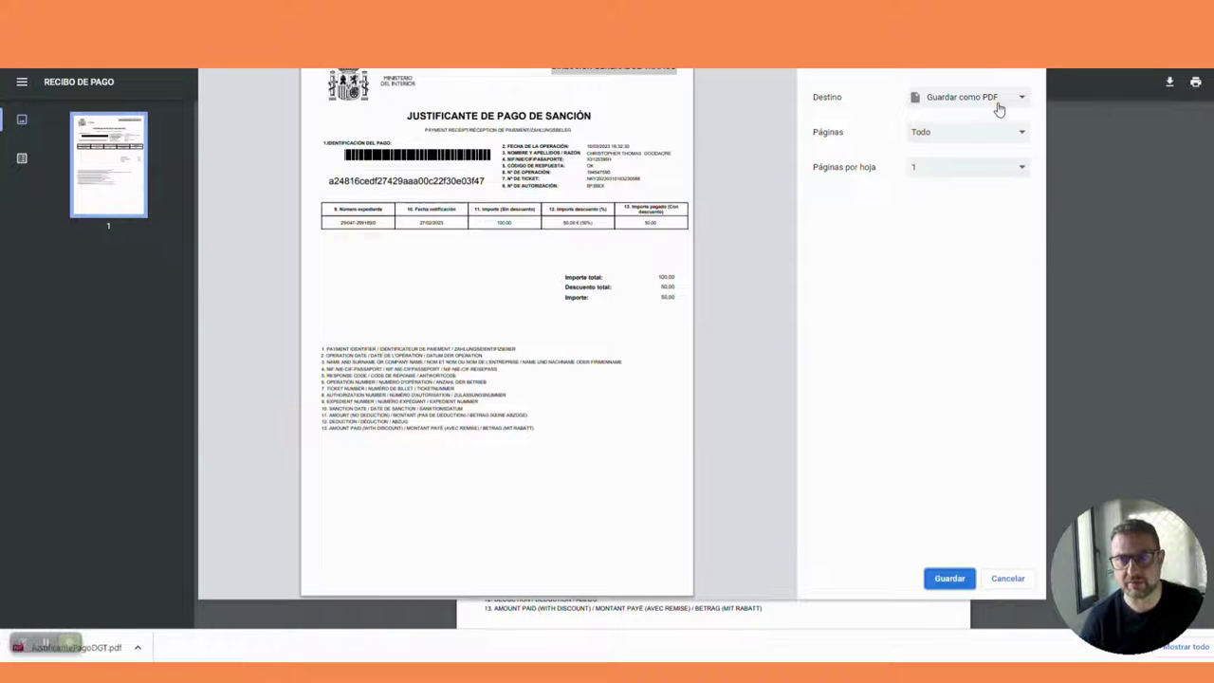
left_click(984, 101)
left_click(982, 113)
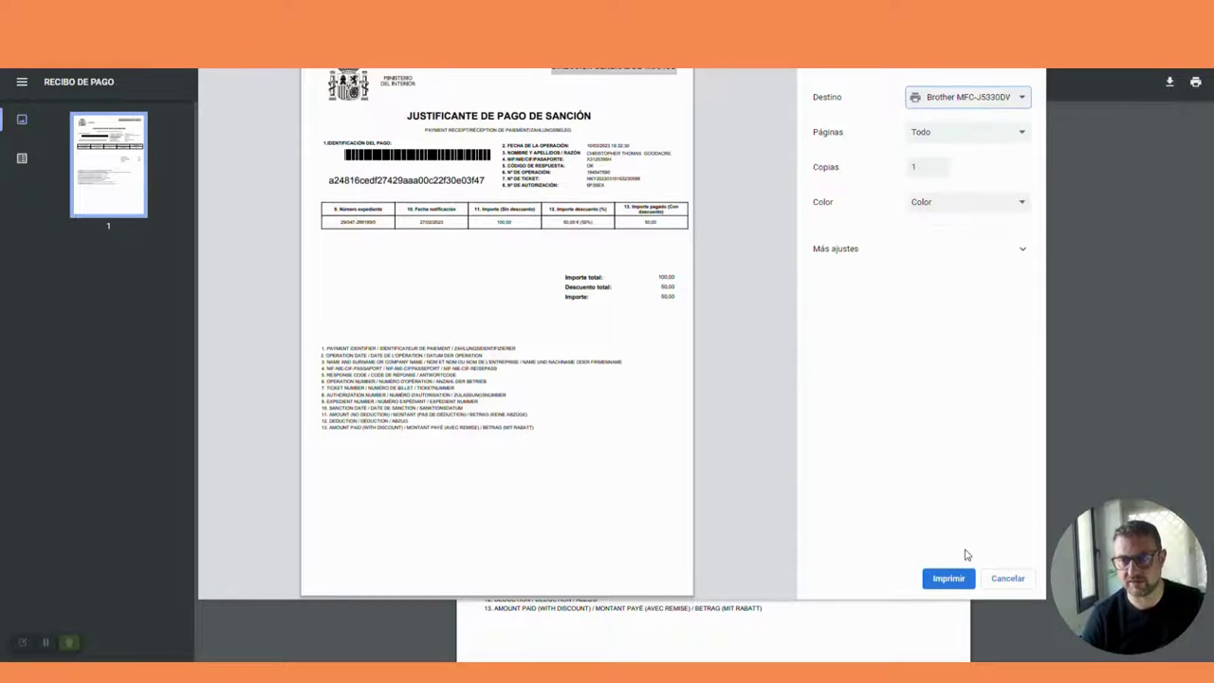
left_click(956, 580)
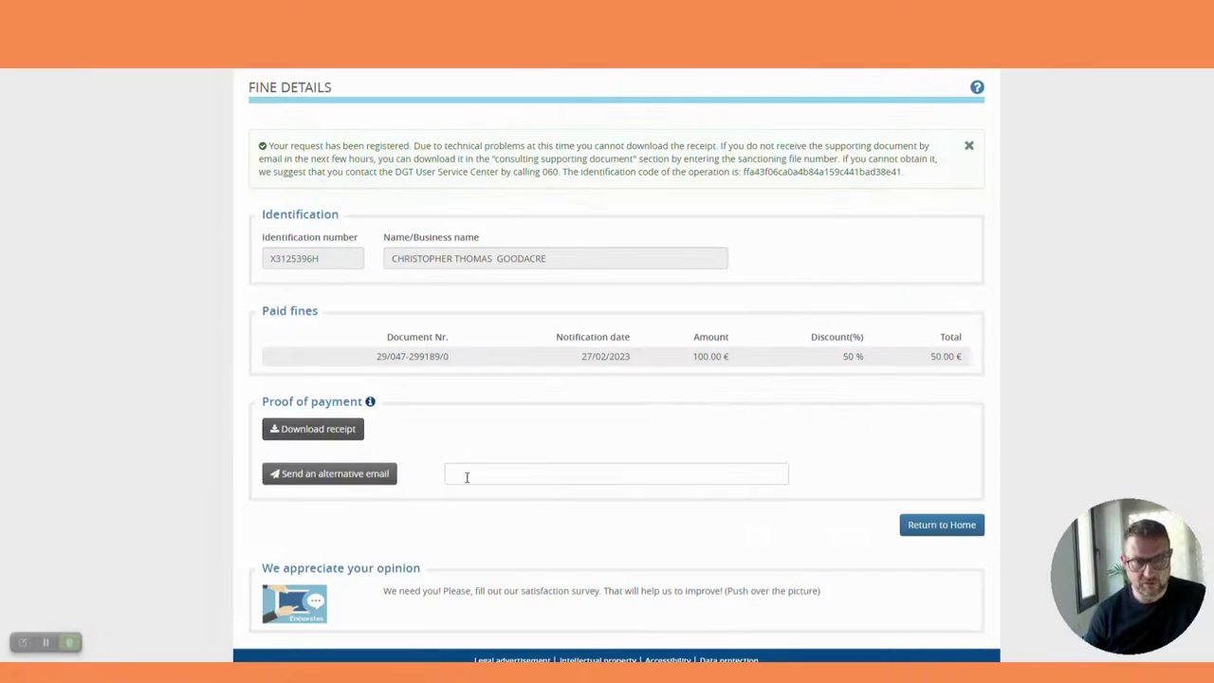
Step: Enter the alternative recipient's e-mail address in the receipt field, replacing the first address typed
left_click(468, 477)
type("CHRIS")
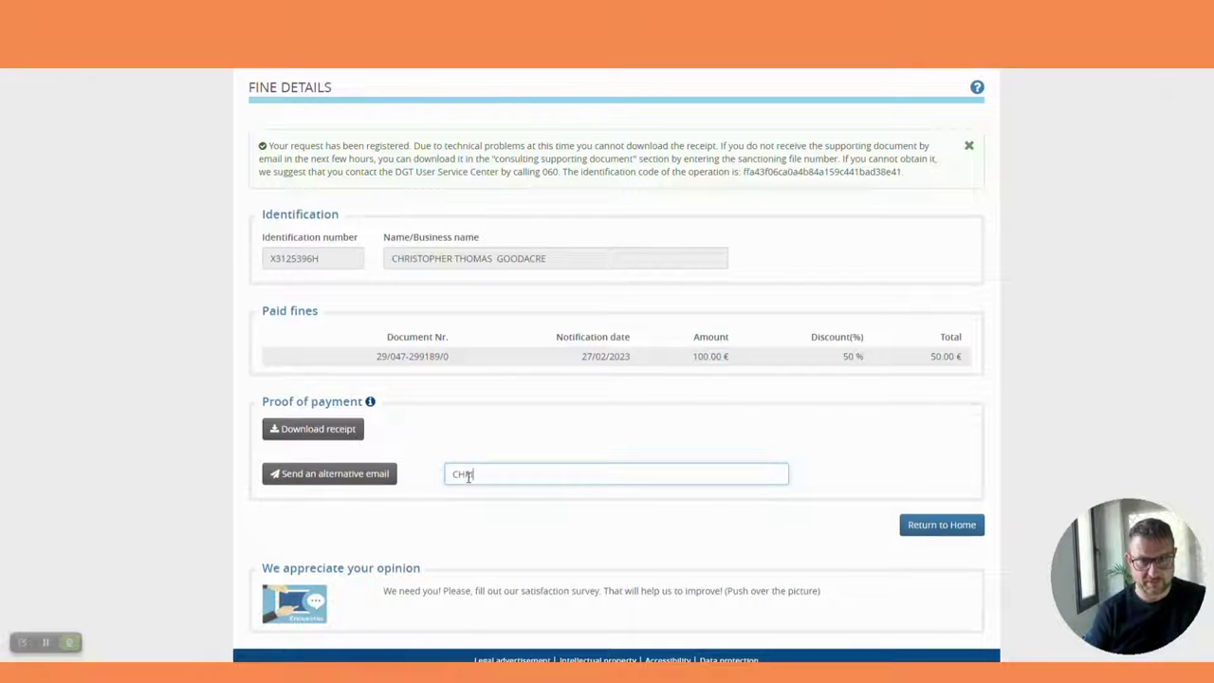
key("BackSpace")
key("BackSpace")
key("BackSpace")
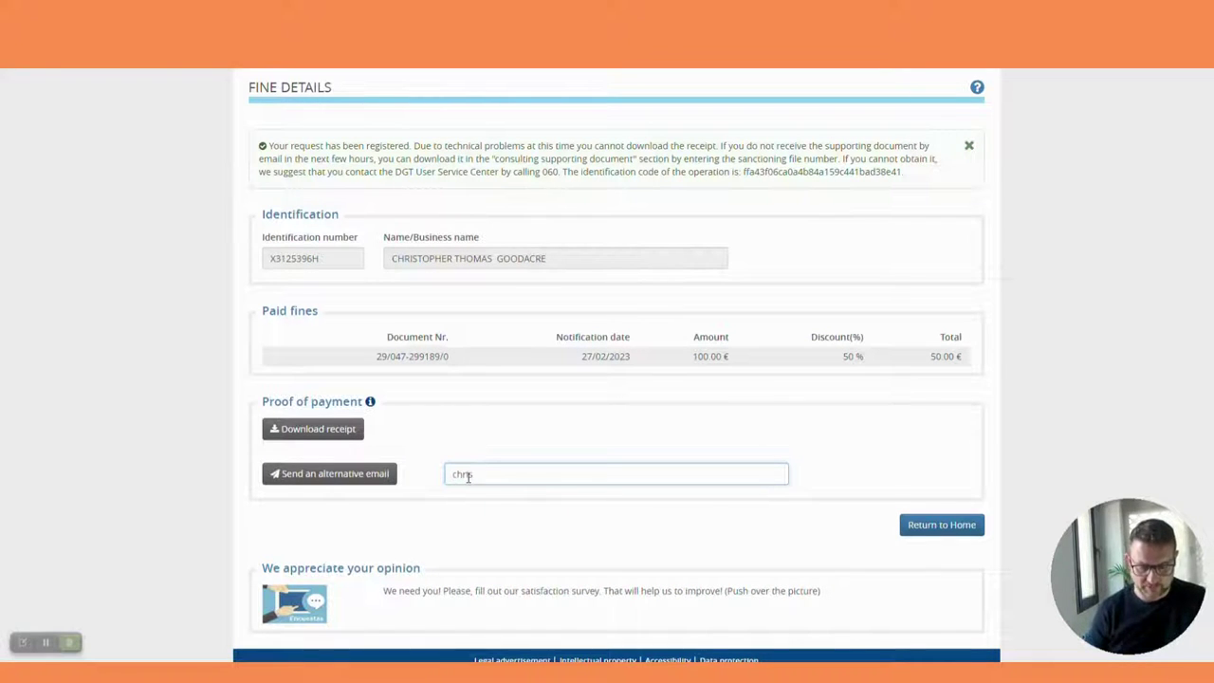
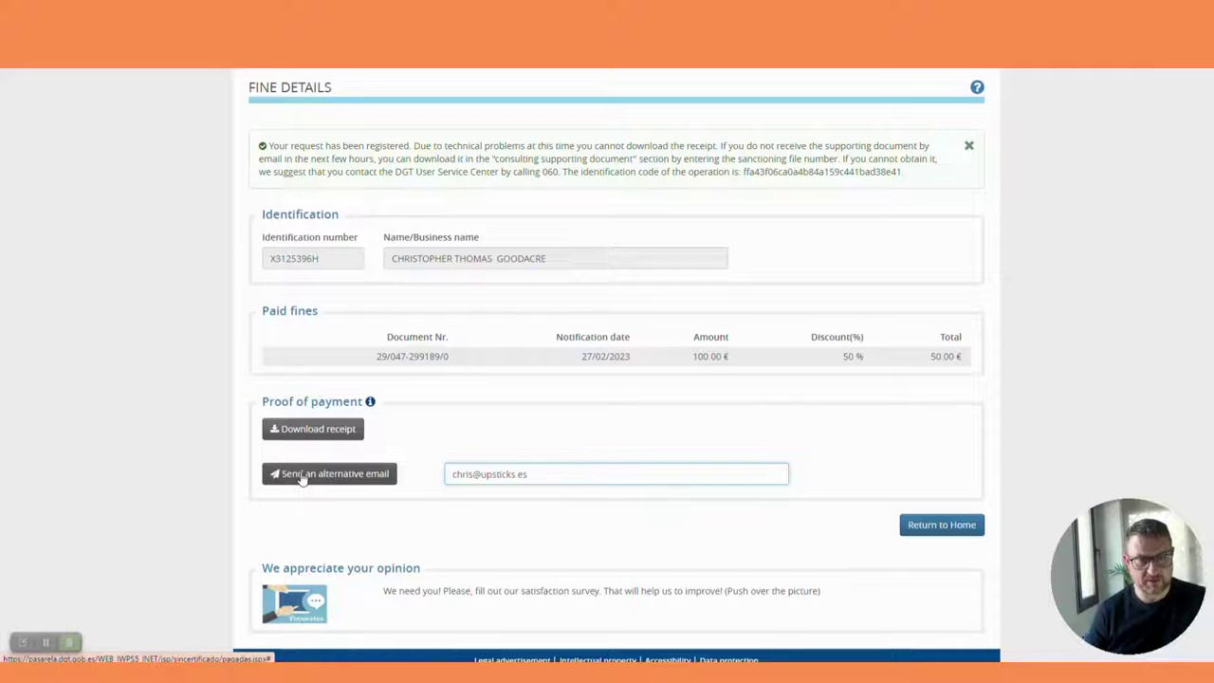
left_click_drag(556, 474, 452, 474)
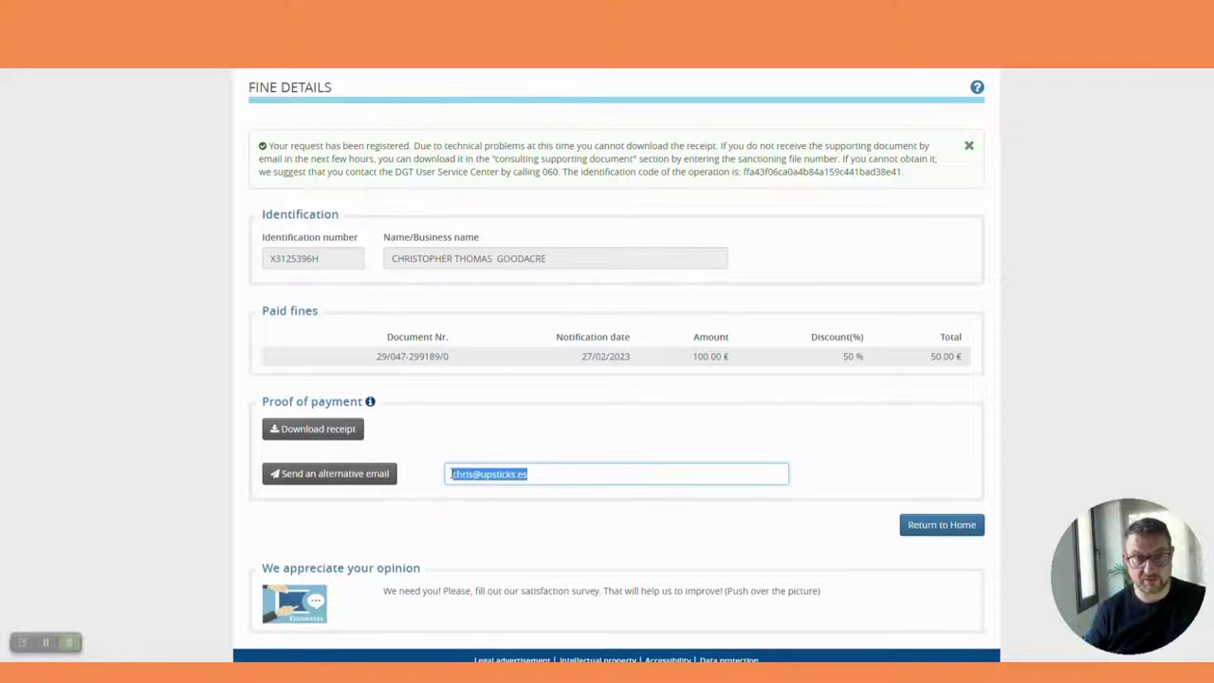
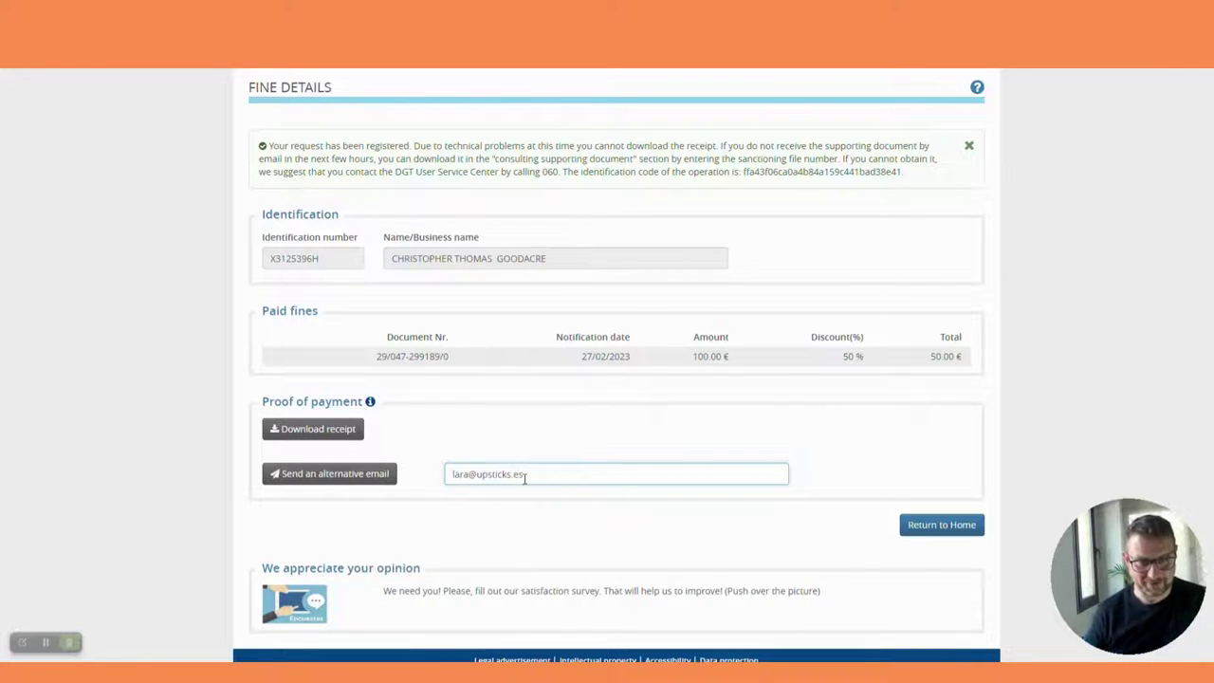
Step: Send the payment receipt to the alternative e-mail address
left_click(320, 481)
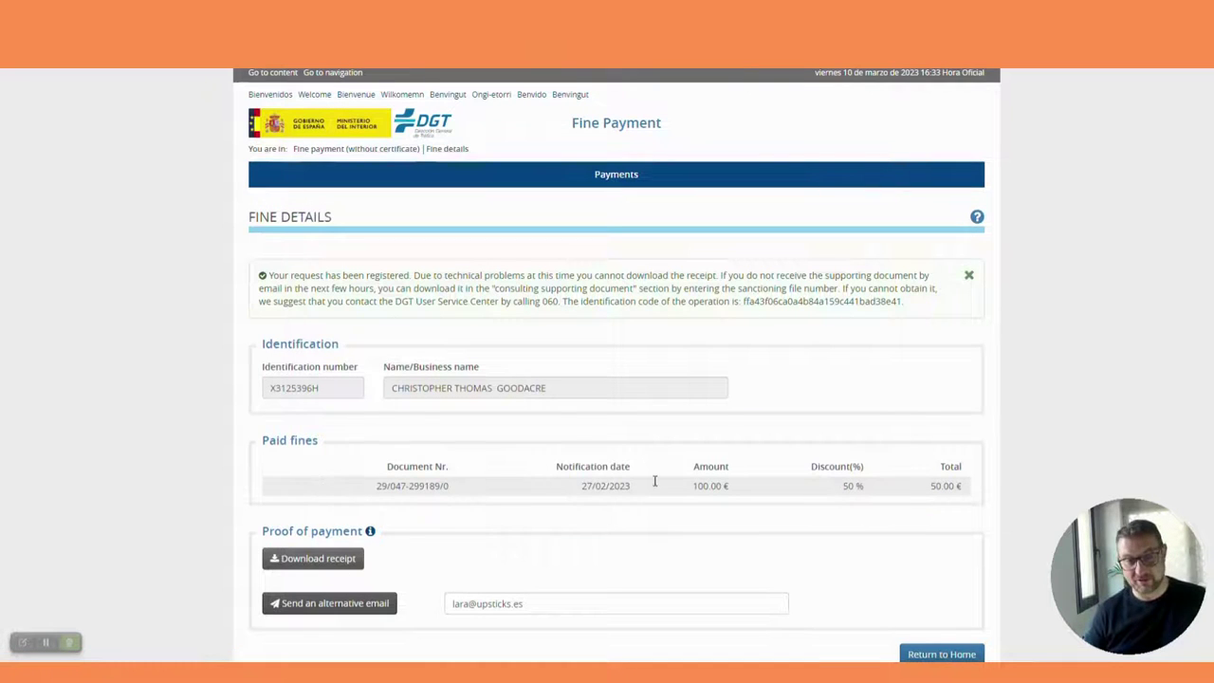
scroll(677, 493, "down", 3)
left_click(345, 415)
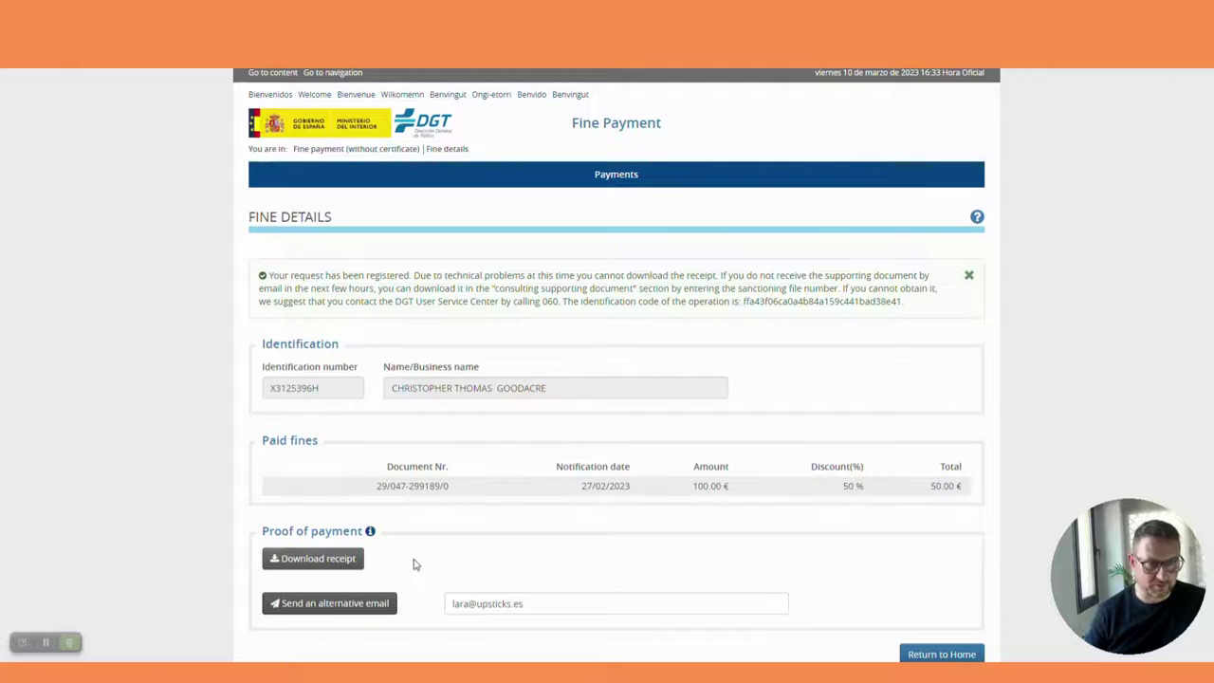
scroll(475, 542, "down", 3)
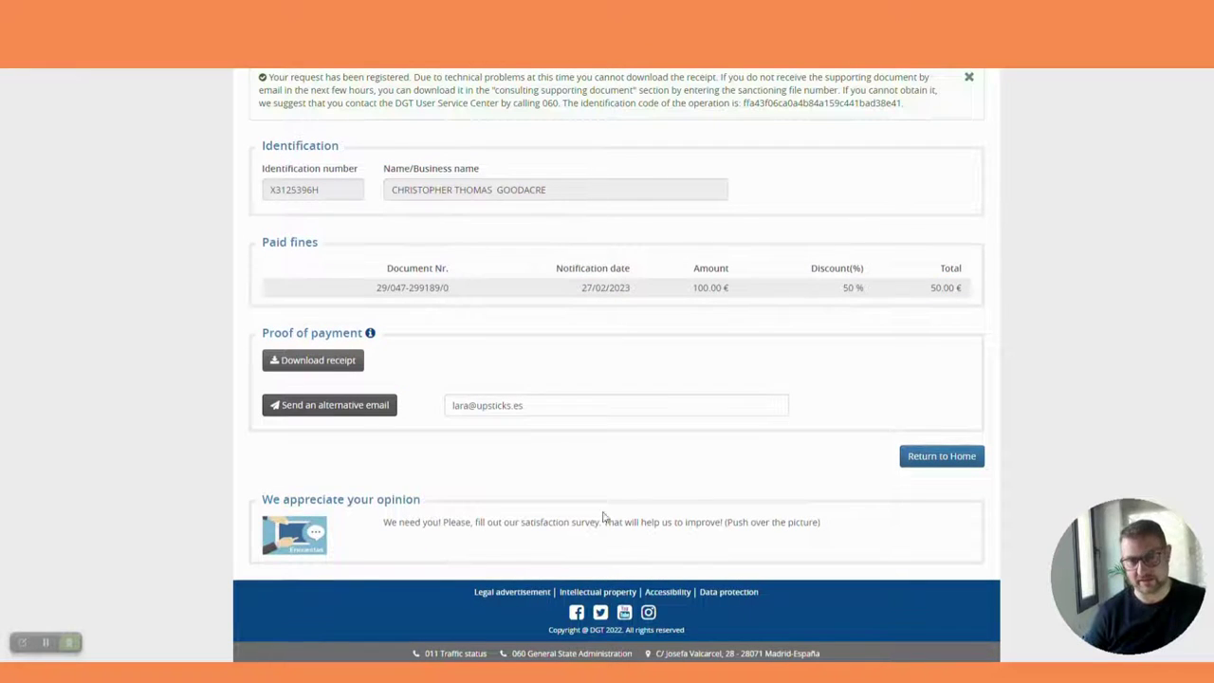
Step: Use Return to Home to load an empty Fine Payment form
left_click(949, 459)
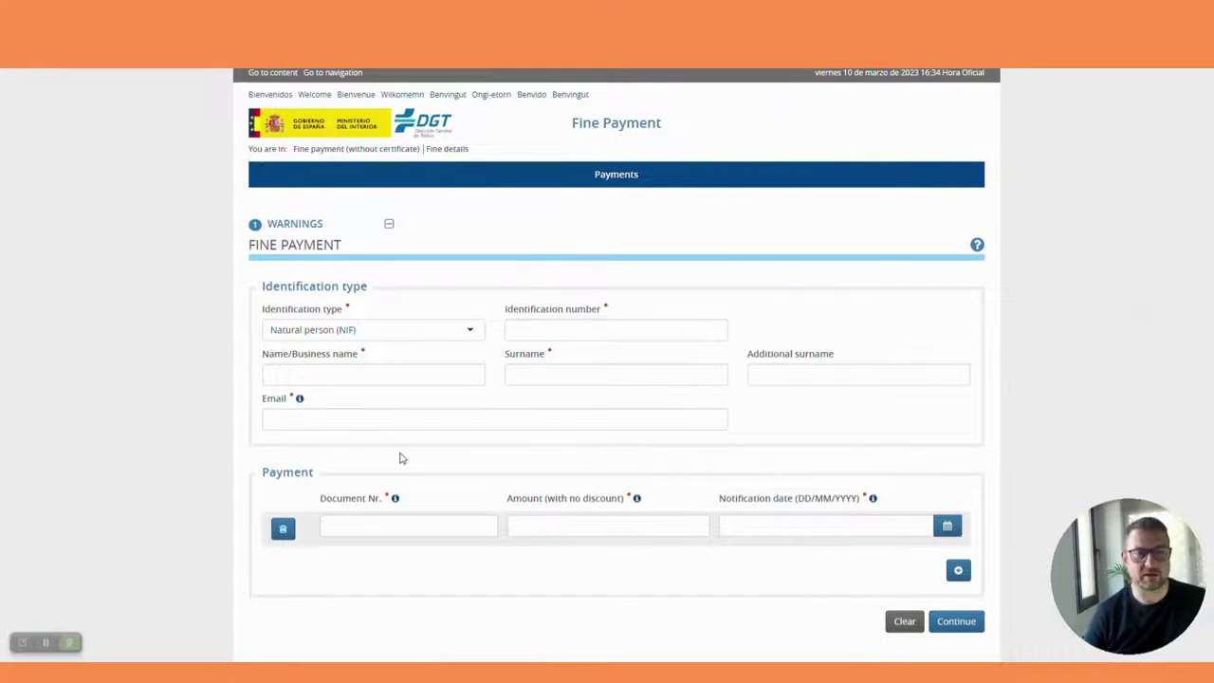